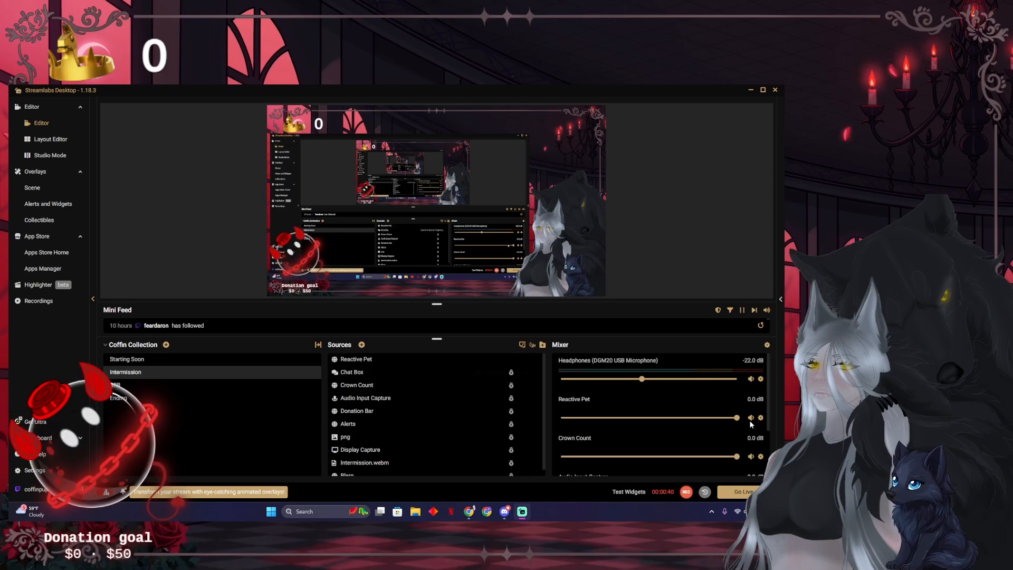
Open the scene overlay library and search its overlays for "free".
scroll(727, 418, down, 1)
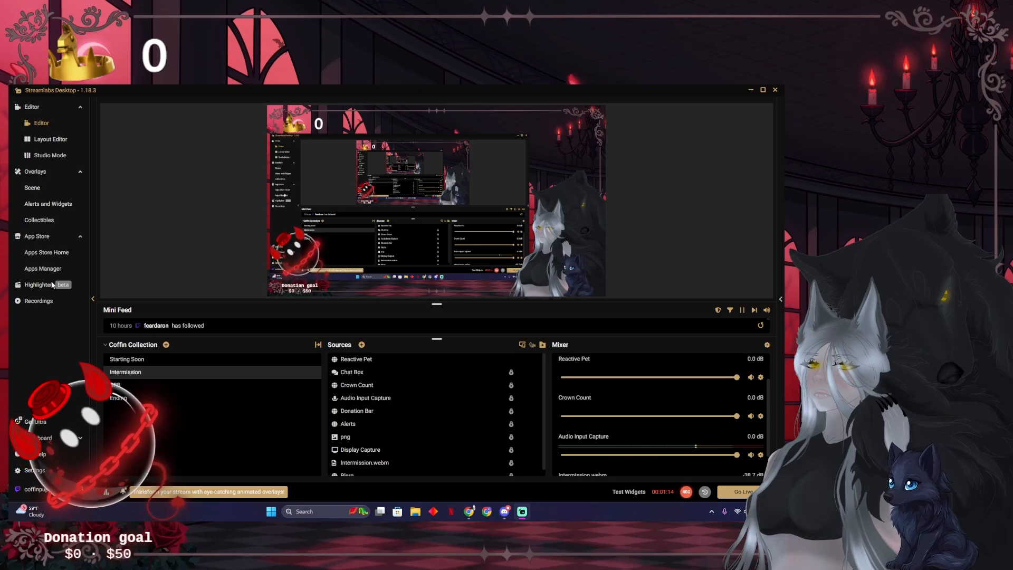
click(43, 190)
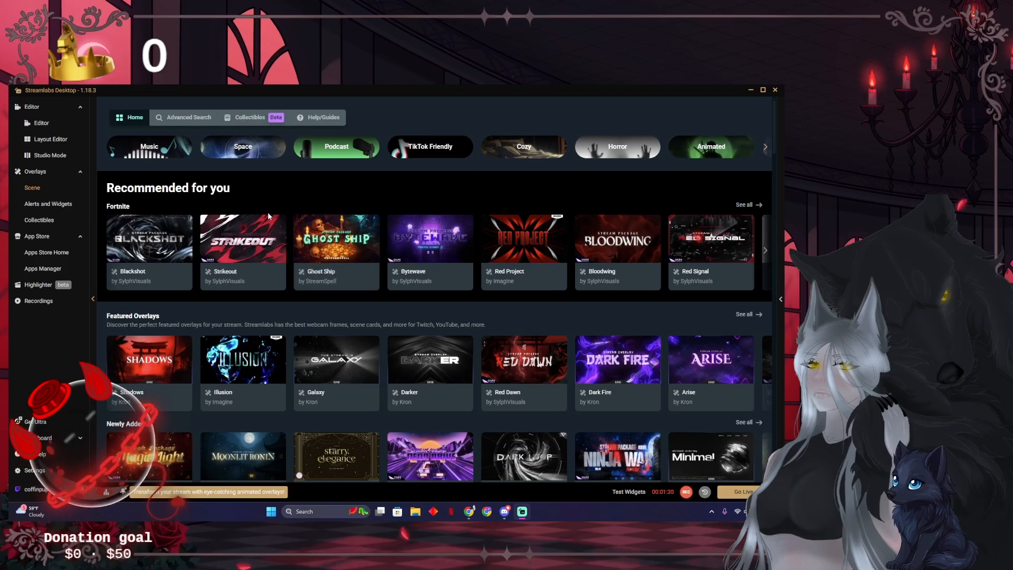
click(170, 118)
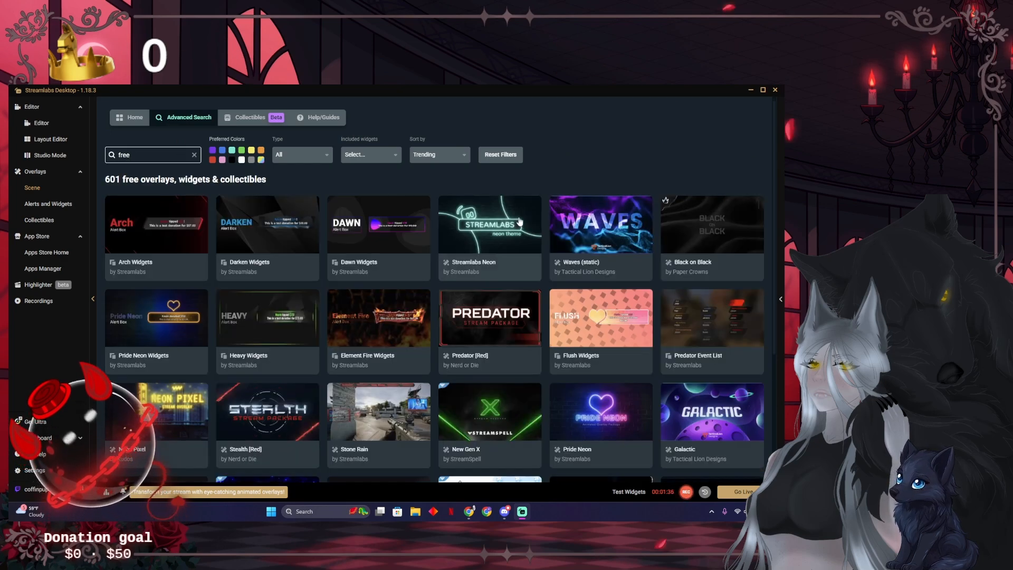
Preview the Cats stream package among the free overlays, go back, and clear the search.
scroll(538, 229, down, 1)
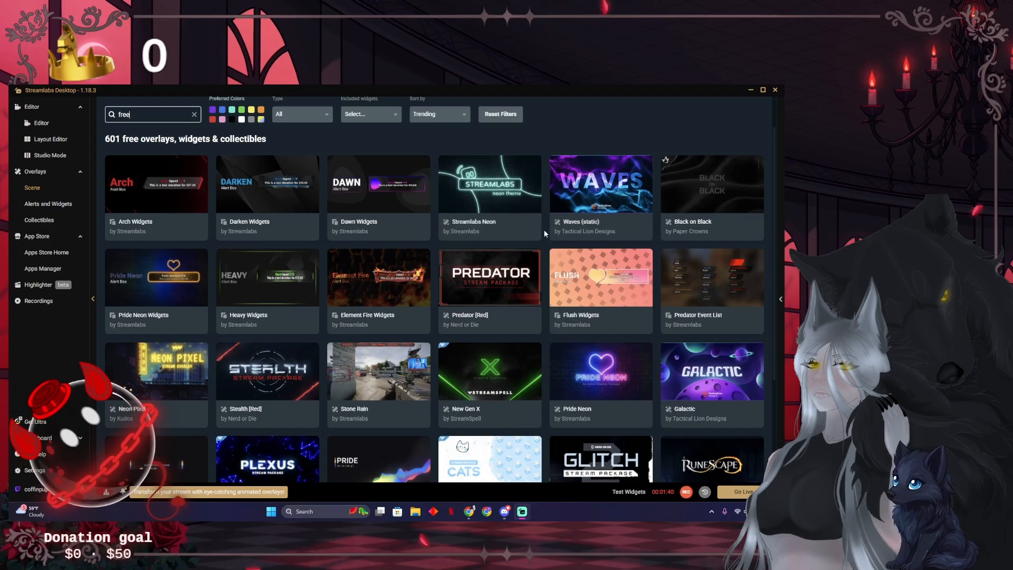
scroll(544, 229, down, 2)
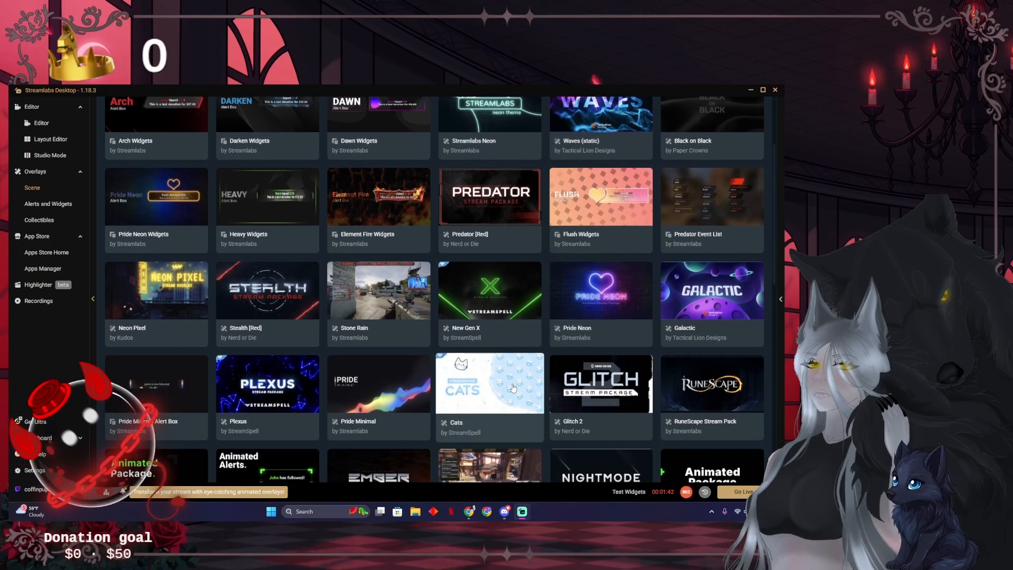
click(521, 385)
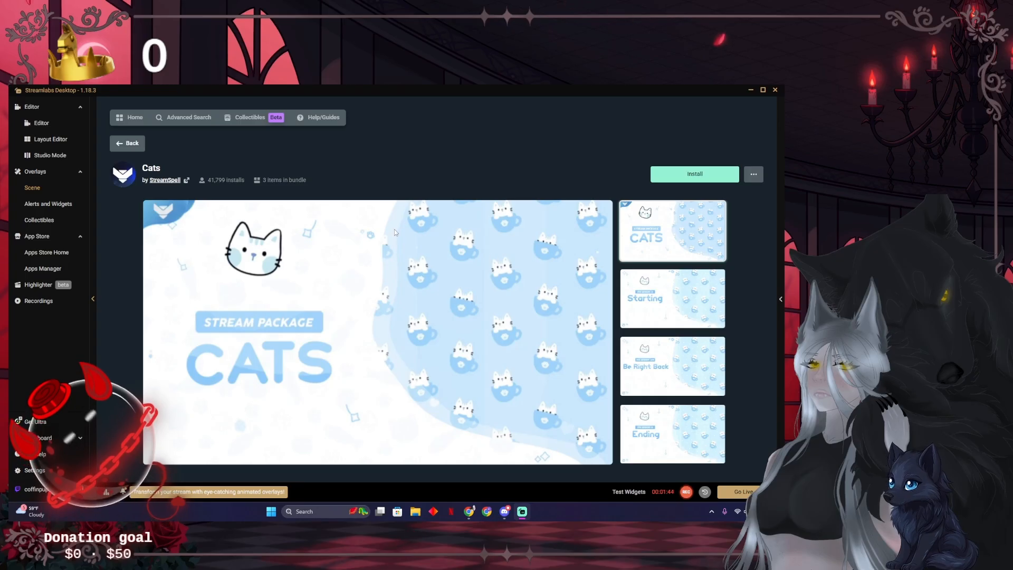
click(131, 143)
scroll(244, 280, up, 3)
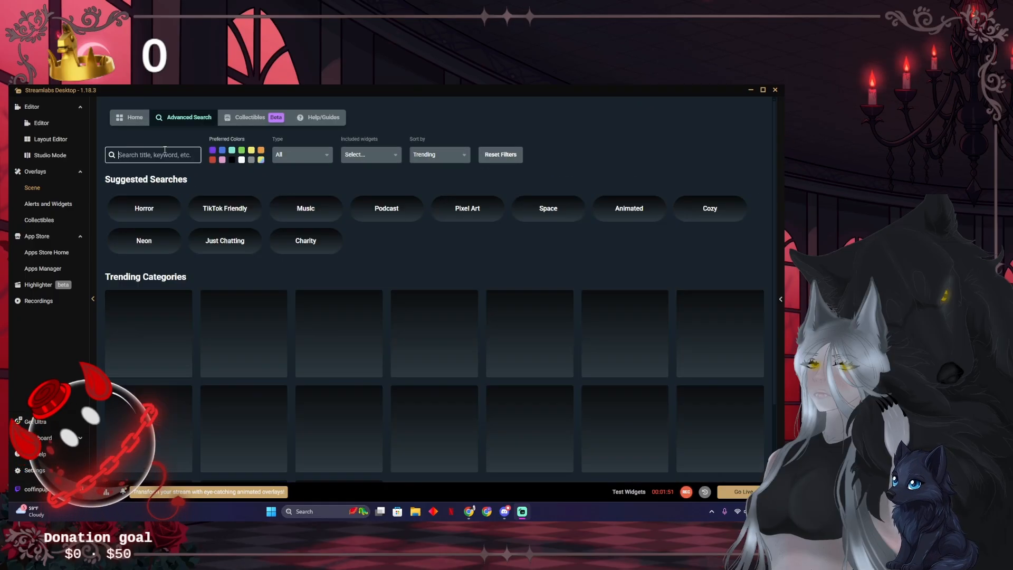
Filter the overlays by the preferred color black, preview Moonlit Ronin Stream Widgets, and return to the results.
scroll(257, 383, down, 3)
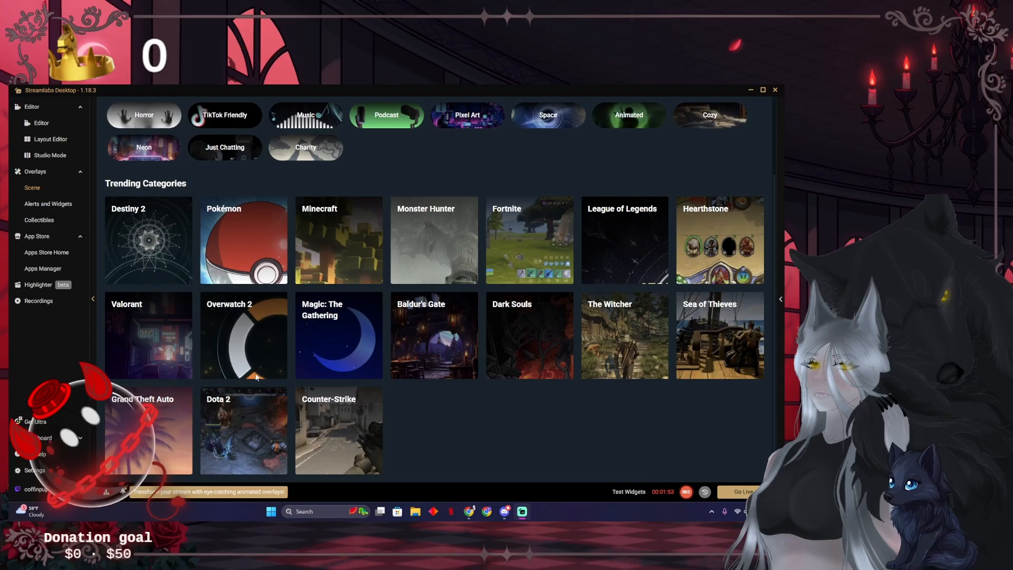
scroll(188, 169, up, 2)
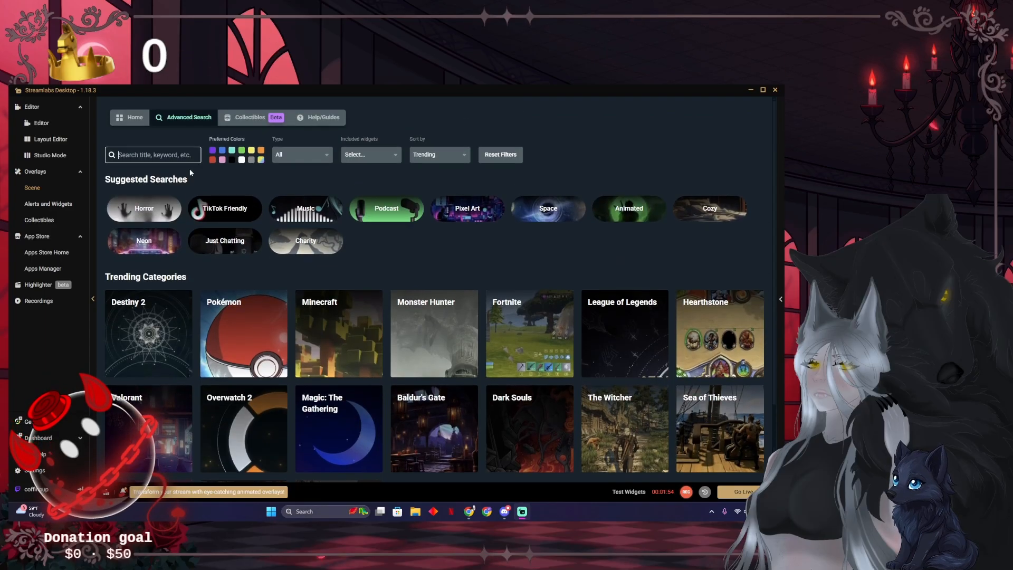
click(233, 161)
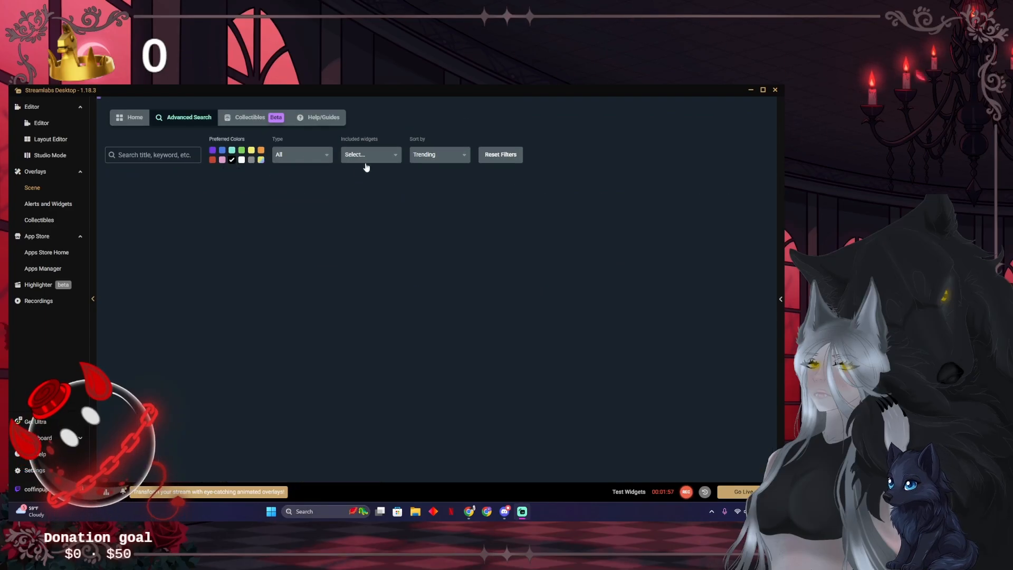
click(362, 217)
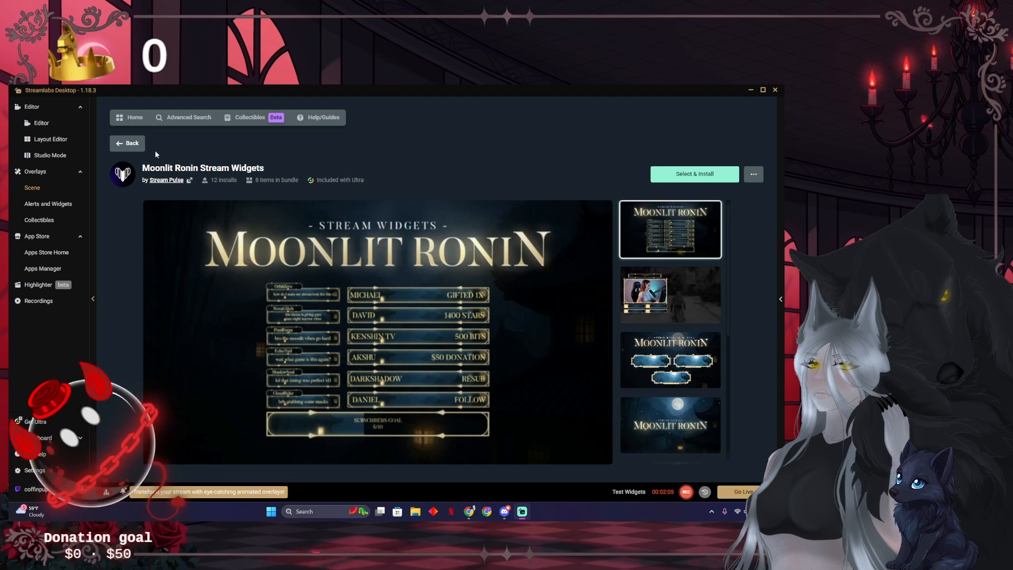
click(126, 144)
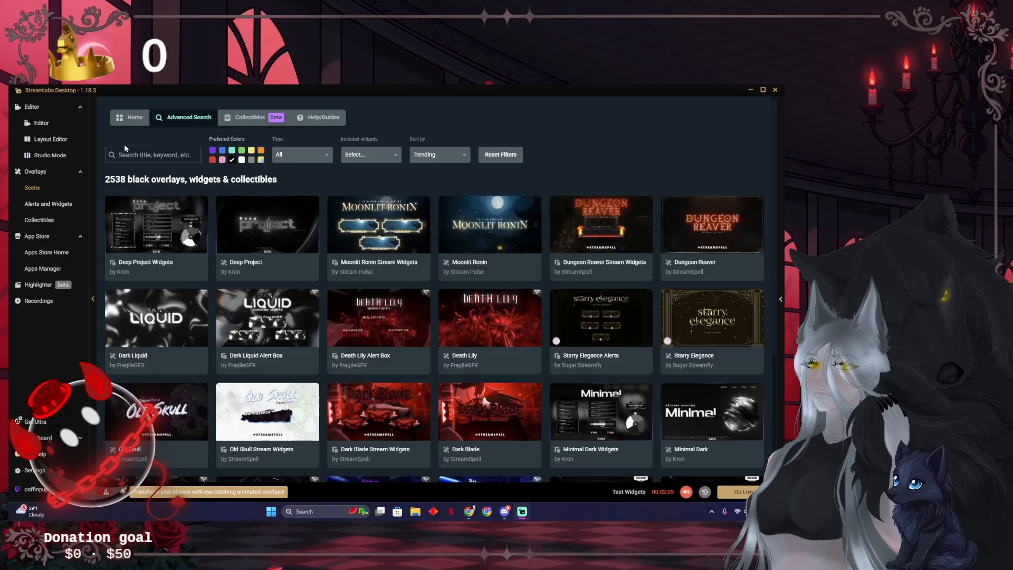
Search the black overlays for "free" and browse the packages, widgets and alert boxes found.
click(144, 155)
text(t)
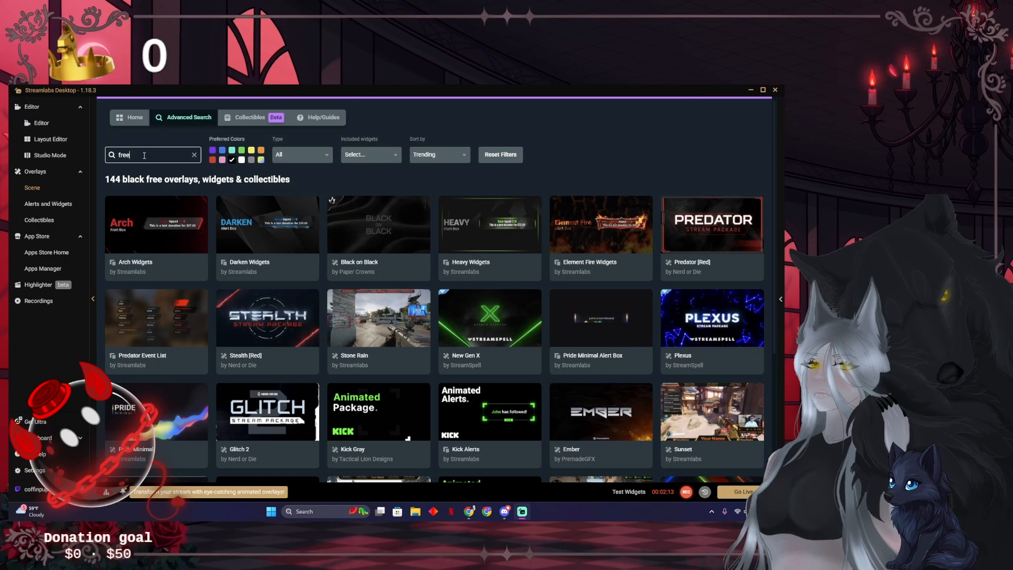
scroll(467, 321, down, 6)
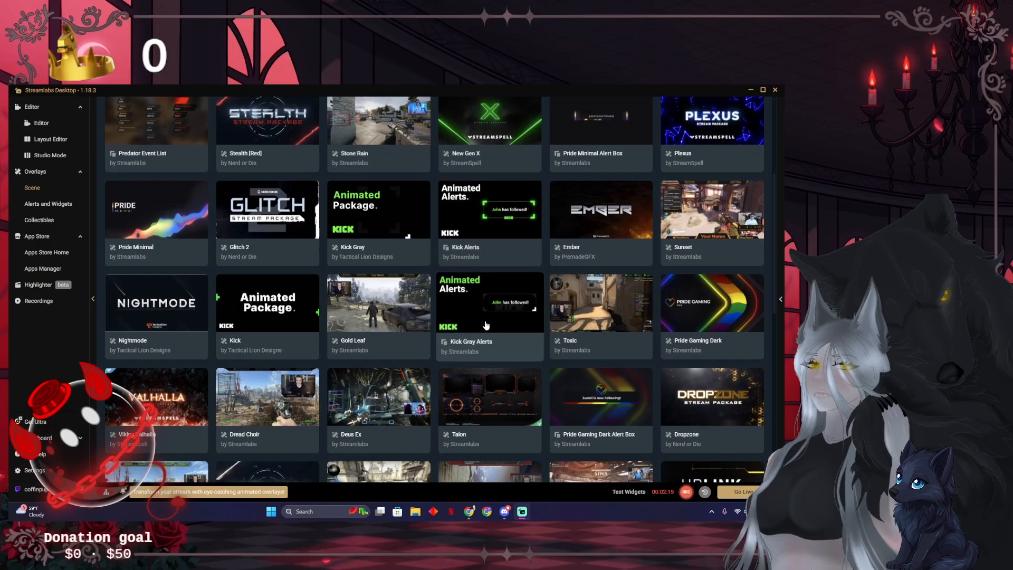
scroll(486, 326, down, 6)
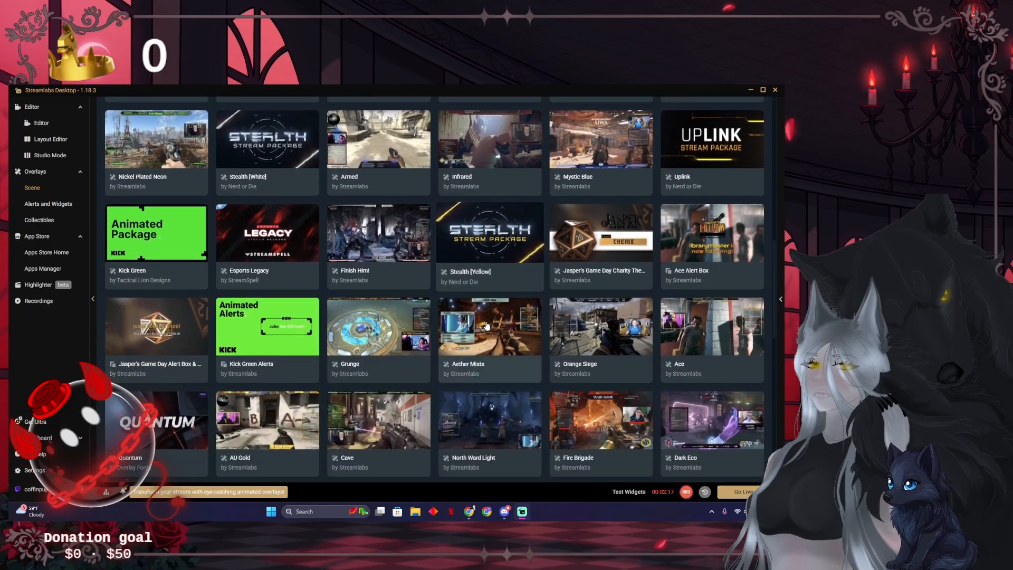
scroll(486, 328, down, 6)
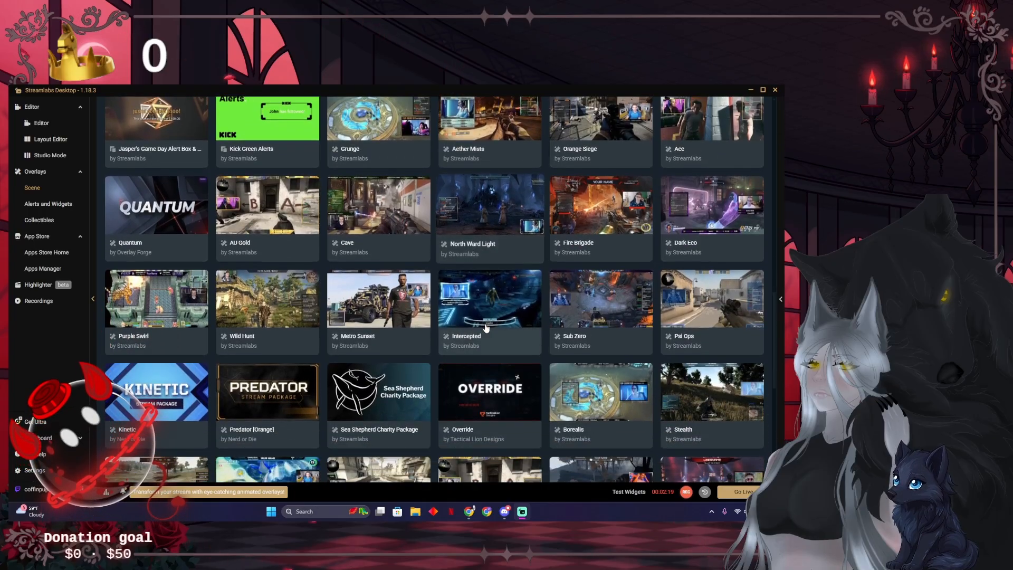
scroll(486, 329, down, 5)
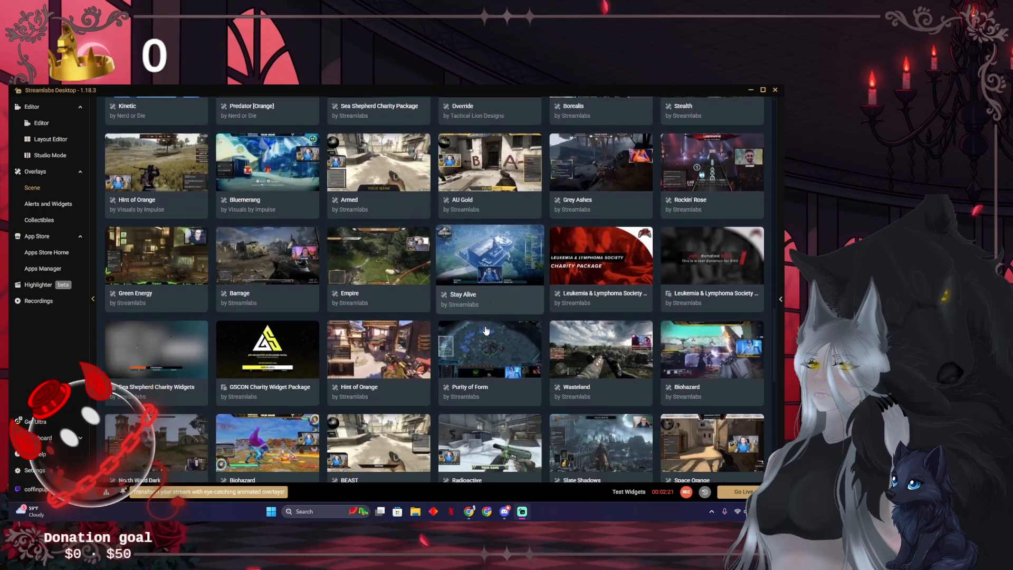
scroll(486, 329, down, 10)
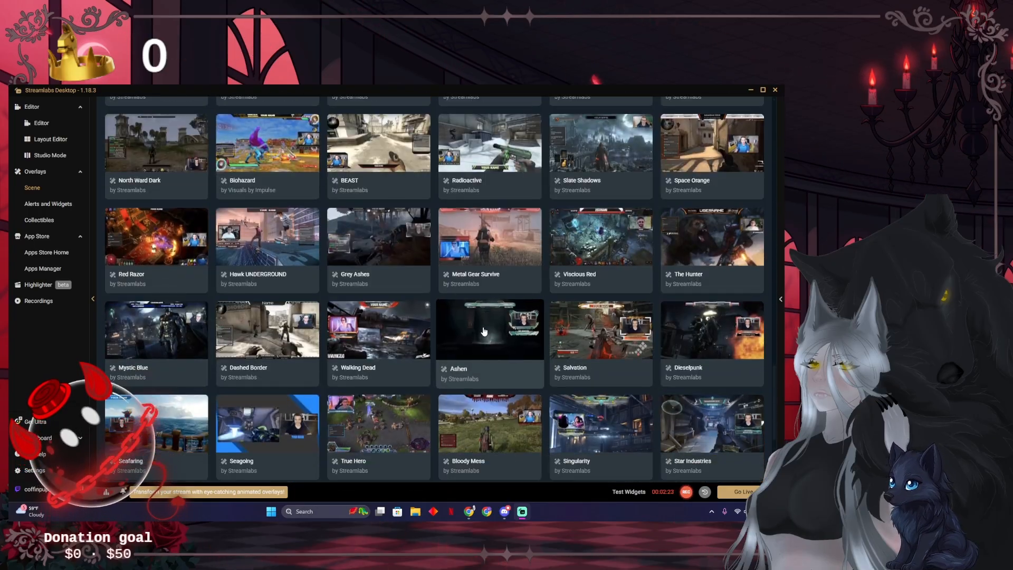
scroll(480, 332, down, 4)
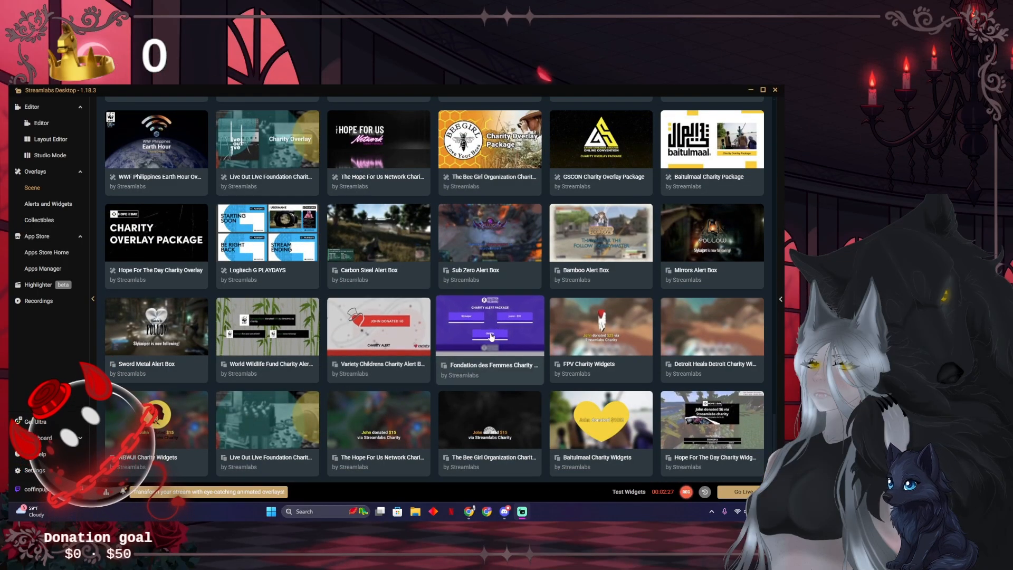
scroll(477, 356, down, 1)
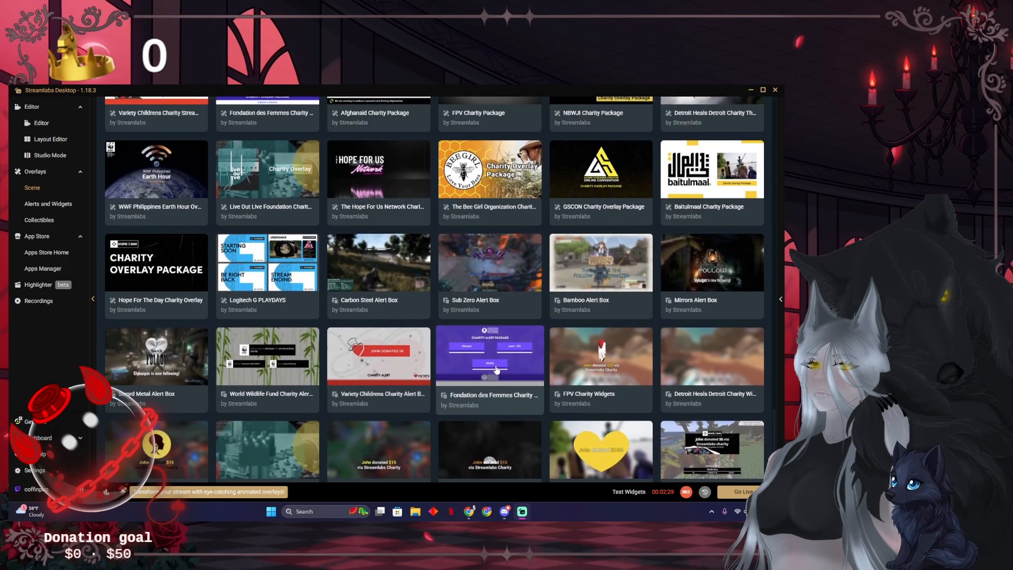
Preview the Fondation des Femmes Charity Alert Box and its fourth sample image, and return to the results.
click(476, 355)
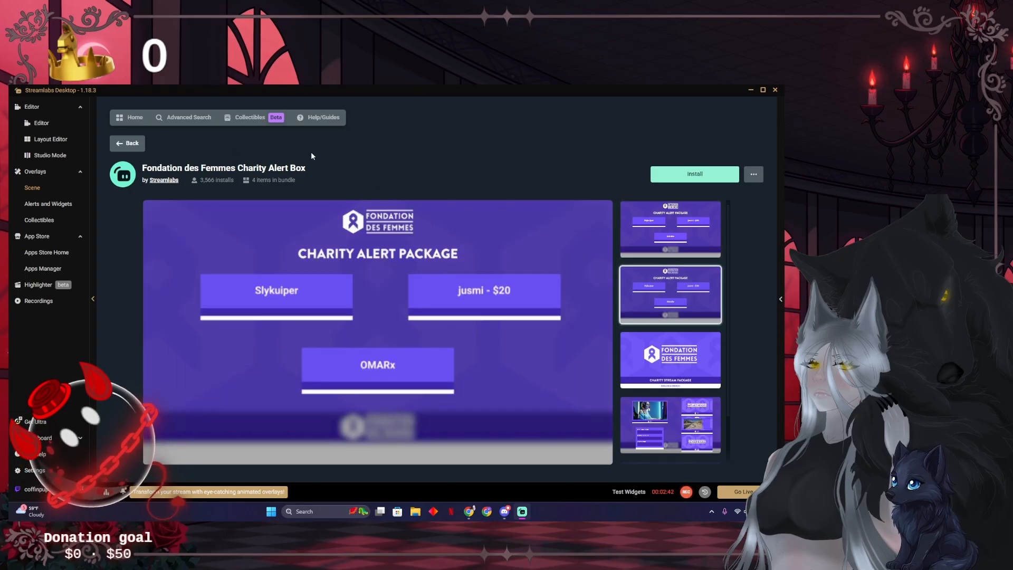
click(679, 412)
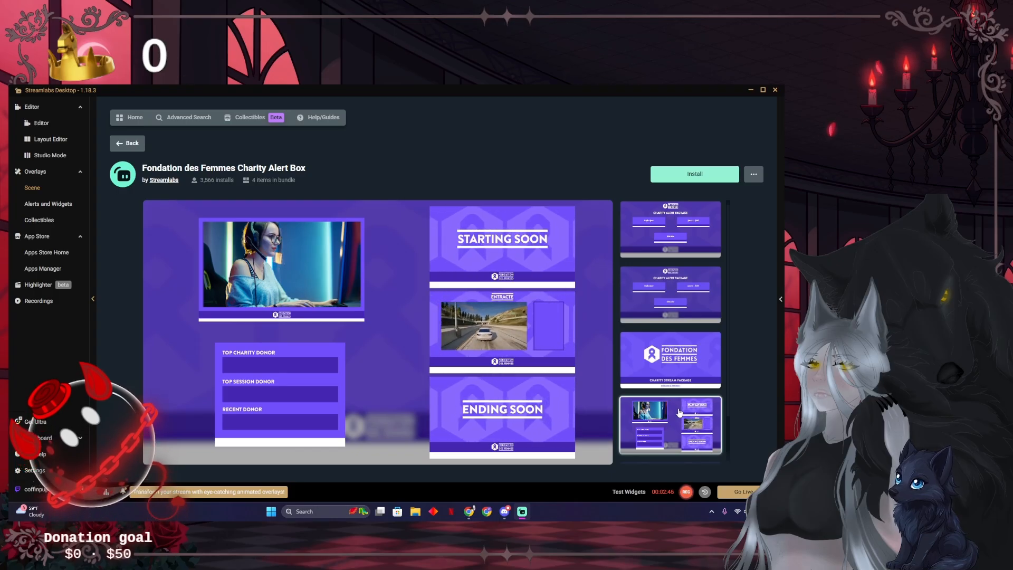
click(127, 143)
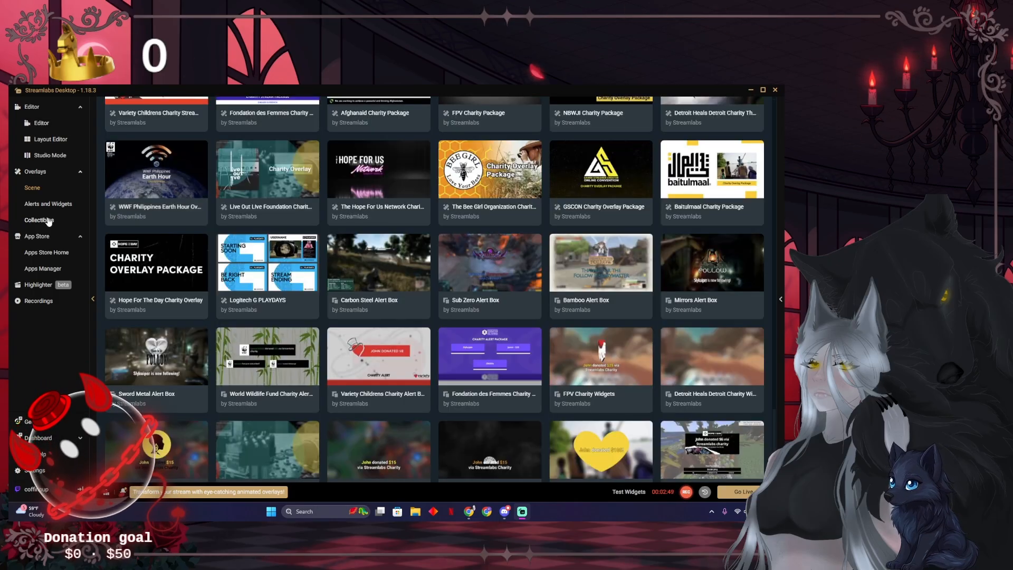
Return to the editor and hide the Donation Bar source in the Intermission scene.
click(43, 124)
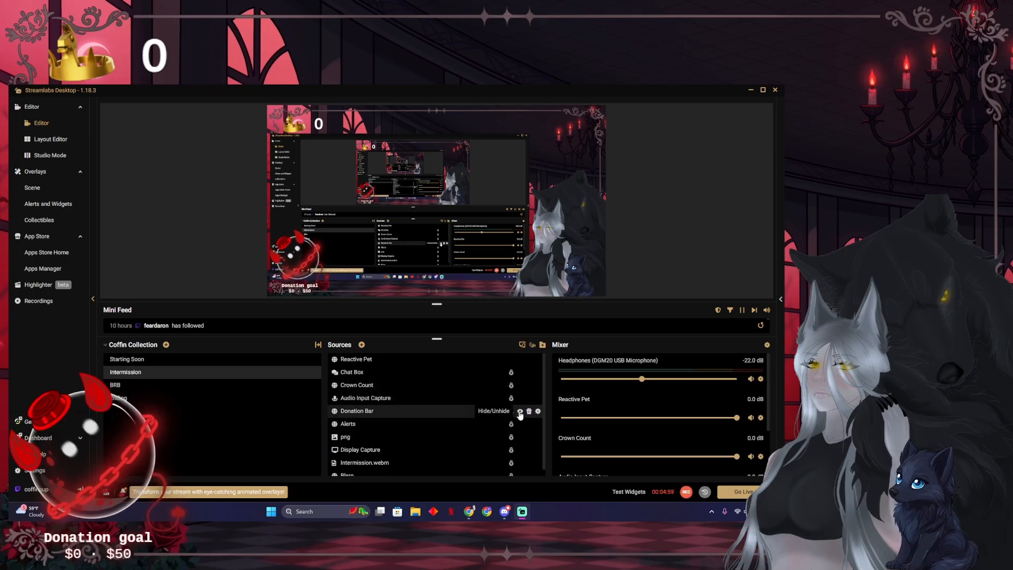
click(520, 411)
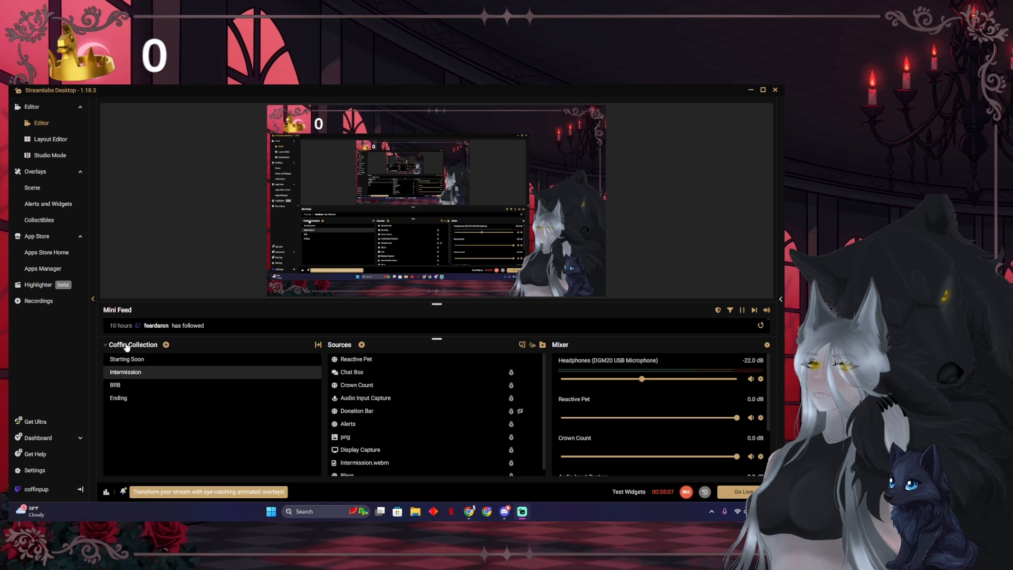
scroll(621, 422, down, 1)
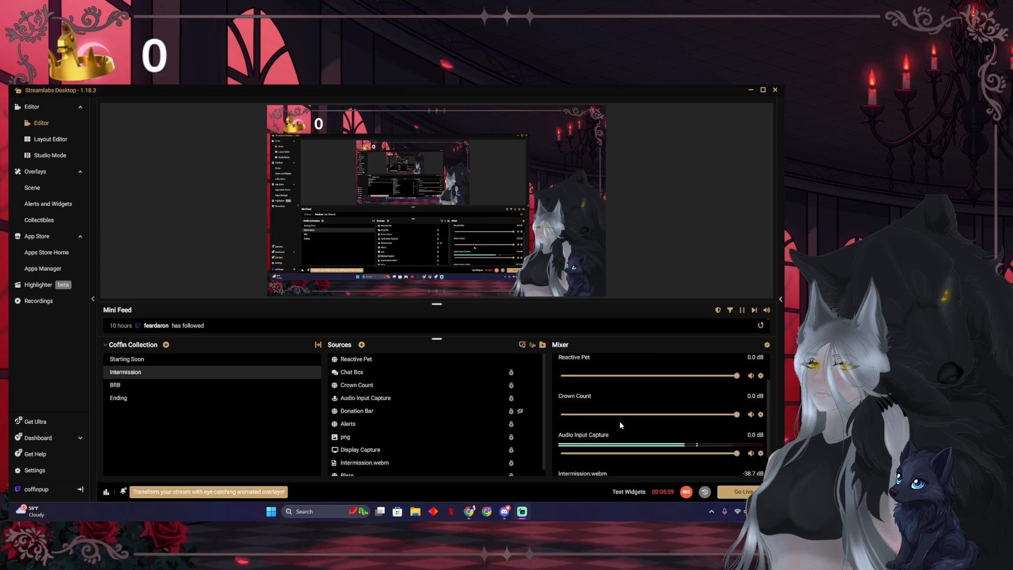
scroll(620, 422, down, 1)
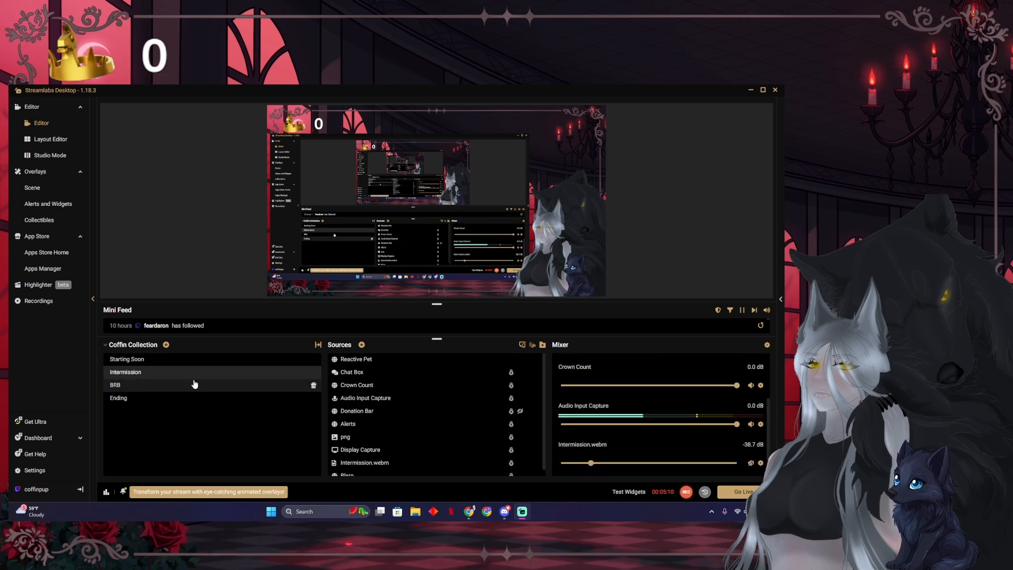
click(157, 361)
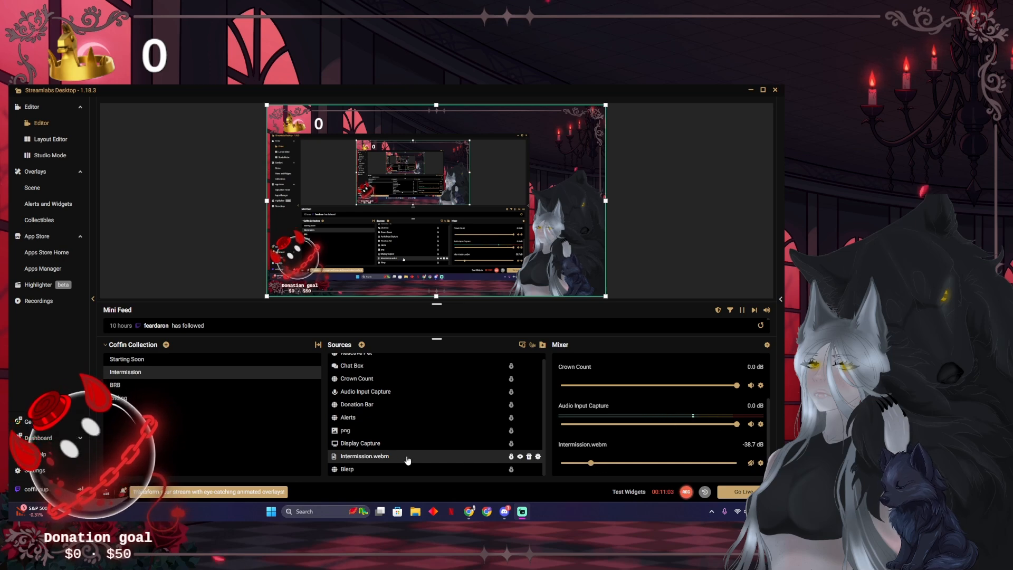
Browse the source types that can be added to the Intermission scene, from Essentials to Widgets, without adding one.
click(362, 345)
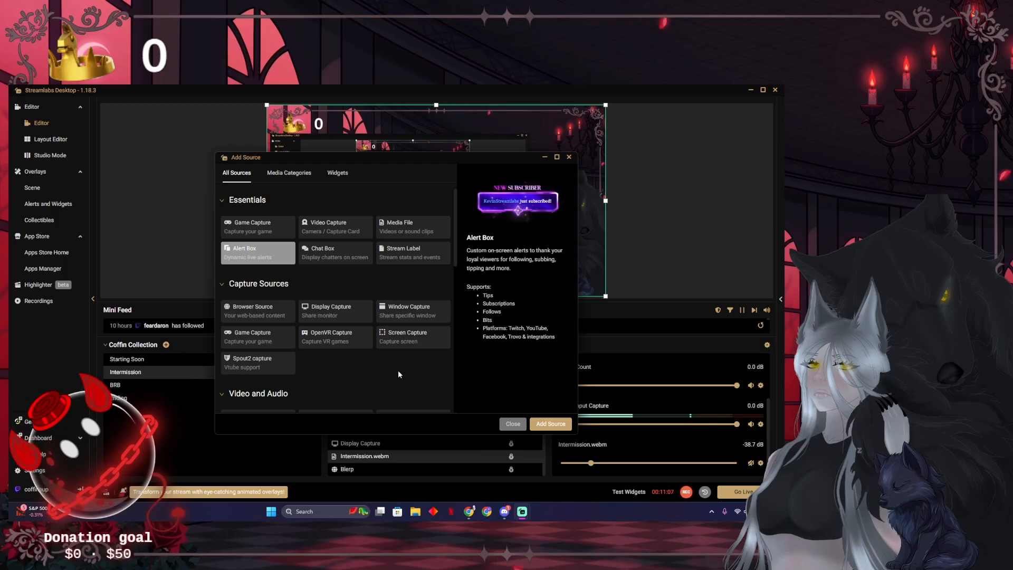
scroll(399, 375, down, 4)
scroll(398, 373, down, 3)
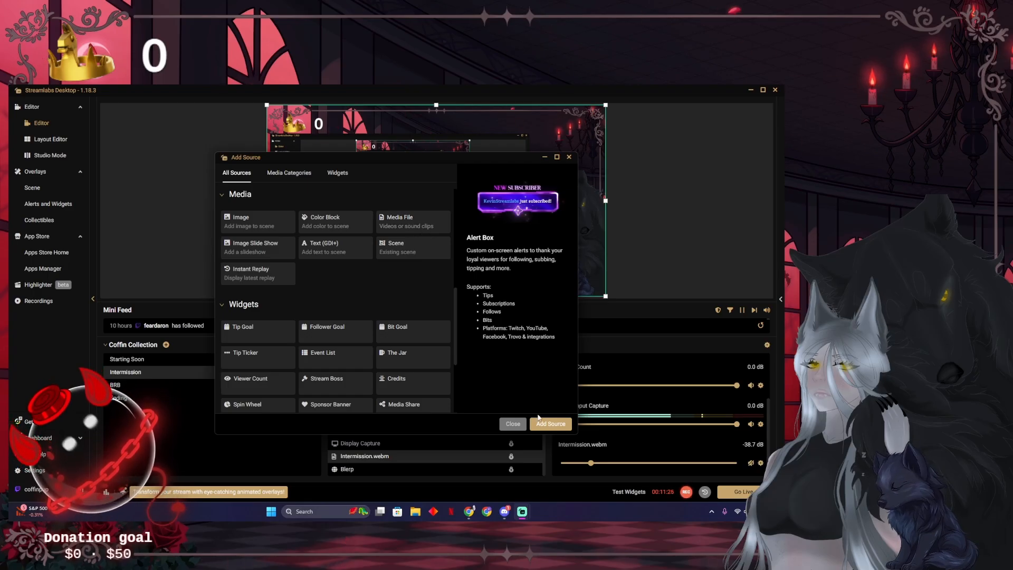
click(515, 425)
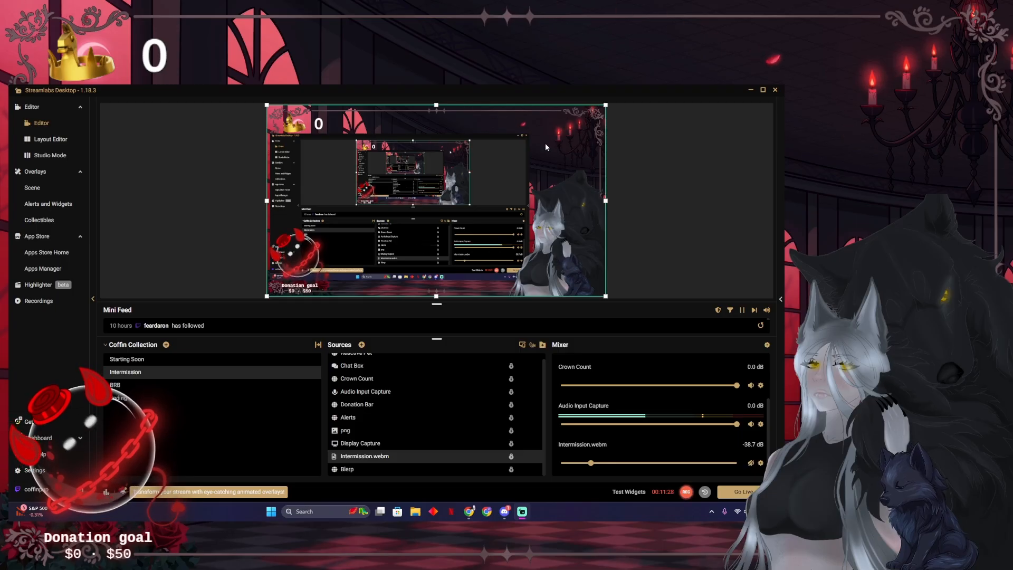
click(383, 455)
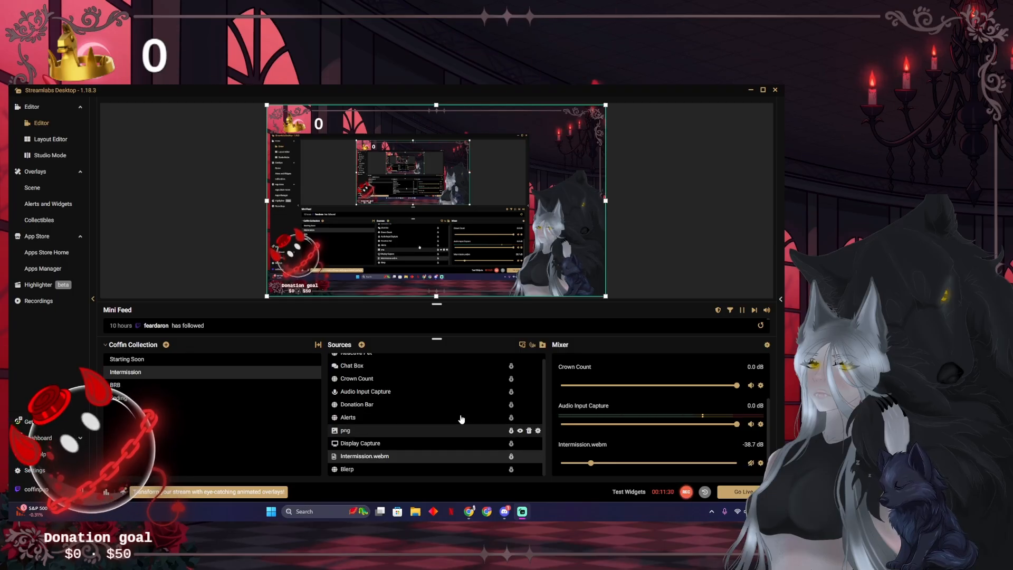
click(362, 344)
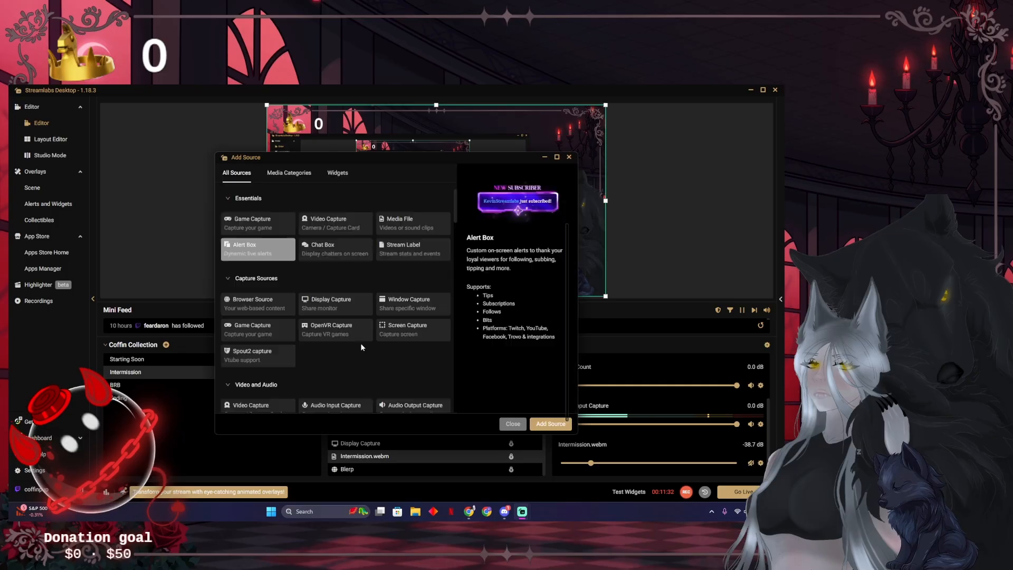
scroll(300, 331, down, 3)
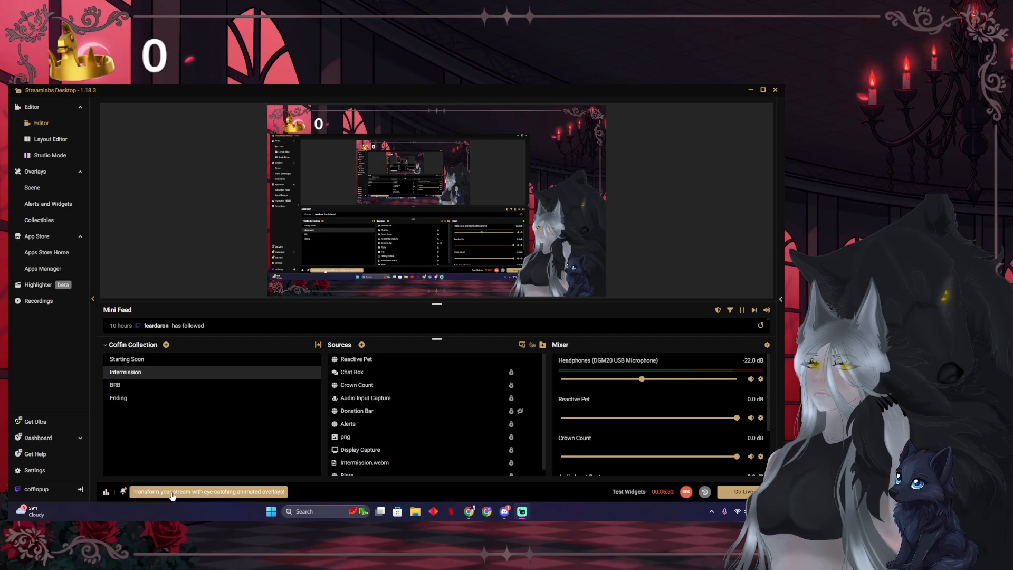
Open the scene transitions and review the Bats stinger transition's settings, including its transition point types.
click(317, 346)
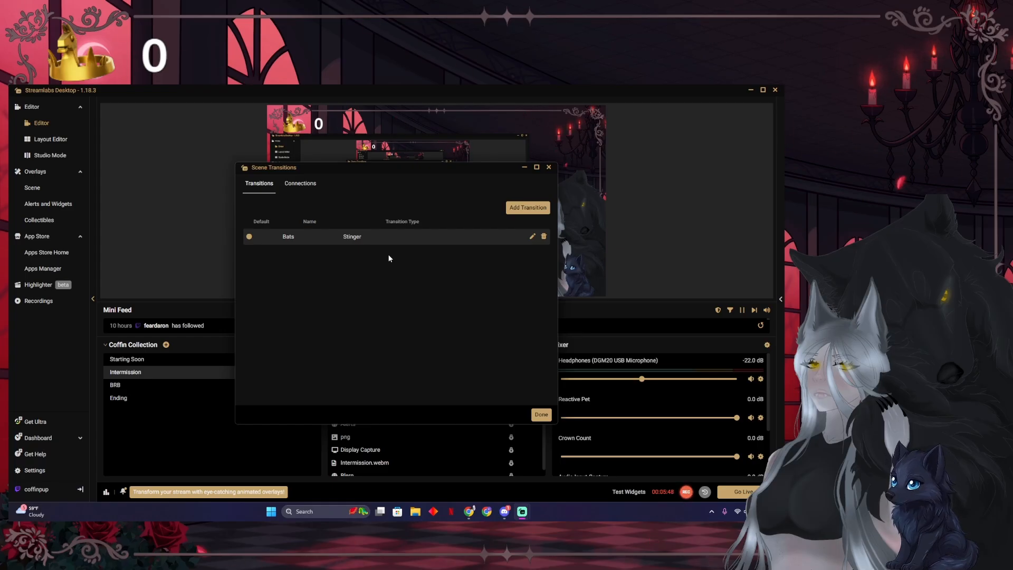
click(533, 238)
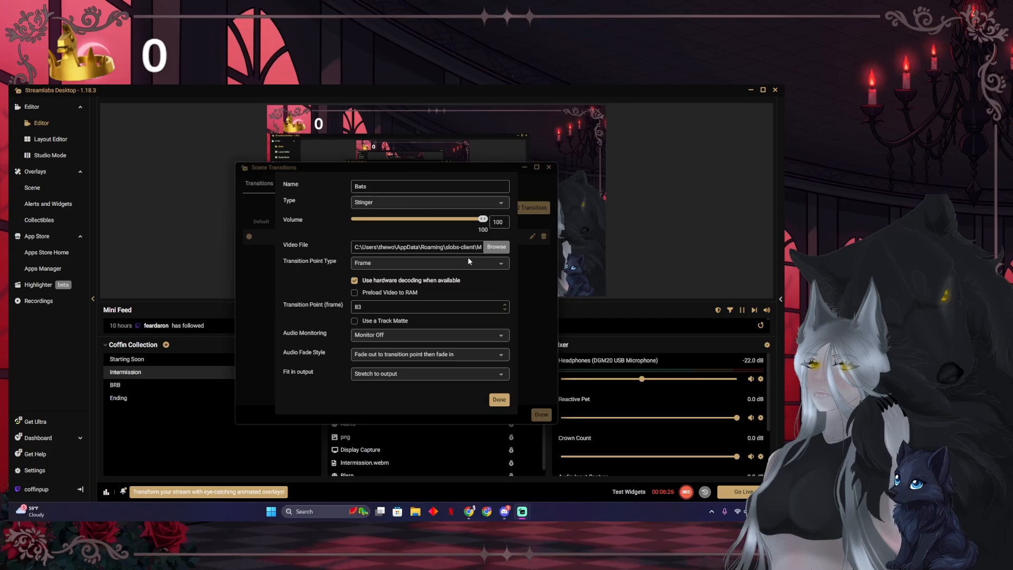
click(436, 264)
click(464, 292)
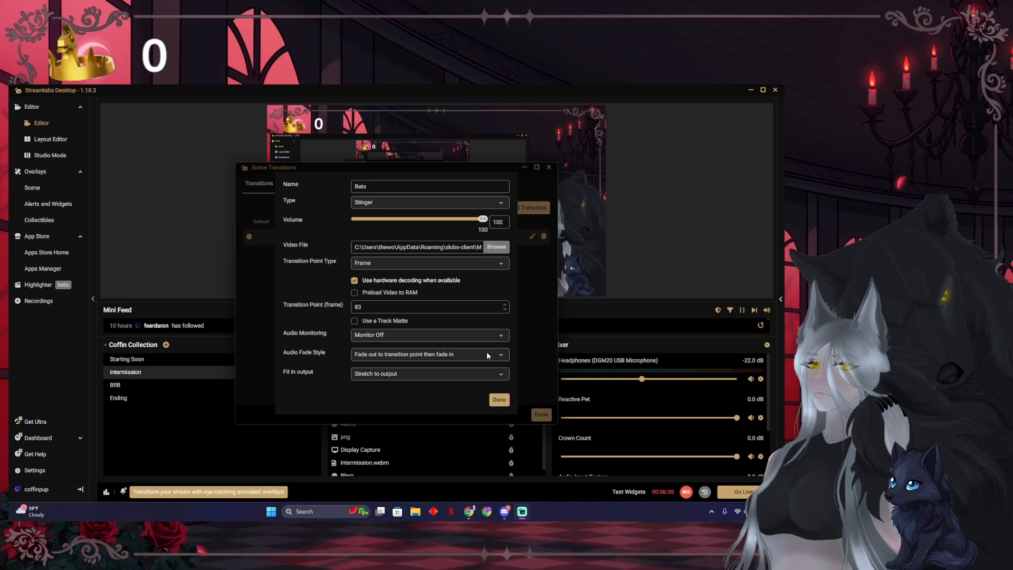
Browse the transition types available for the Bats transition, keep Stinger, and close the scene transitions.
click(493, 207)
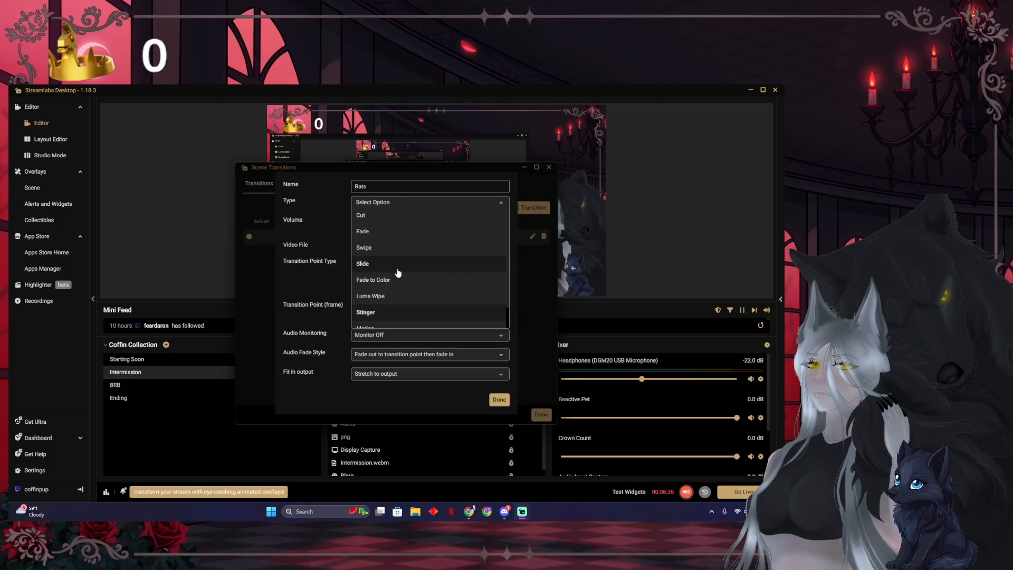
scroll(403, 279, down, 2)
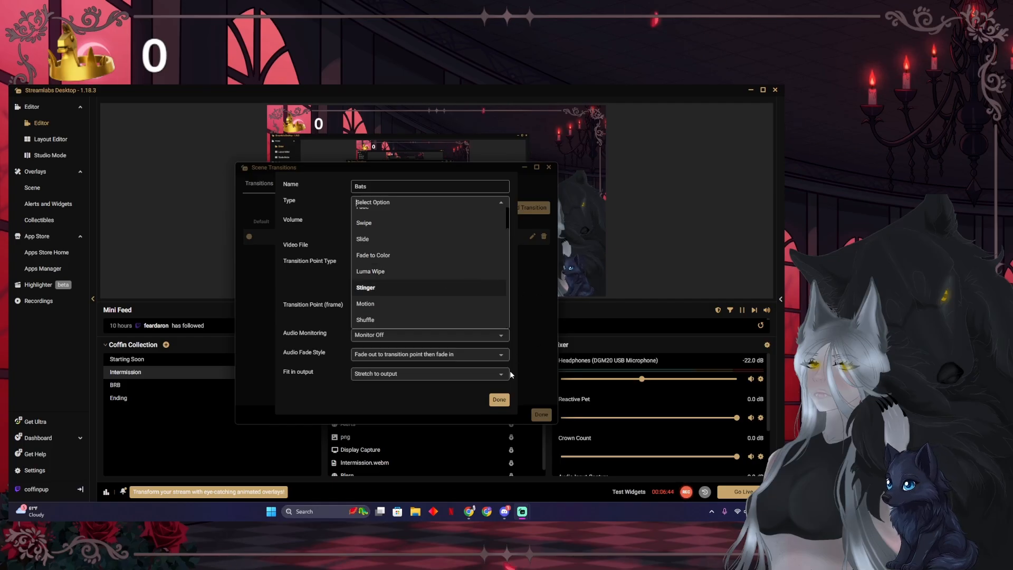
scroll(443, 261, up, 1)
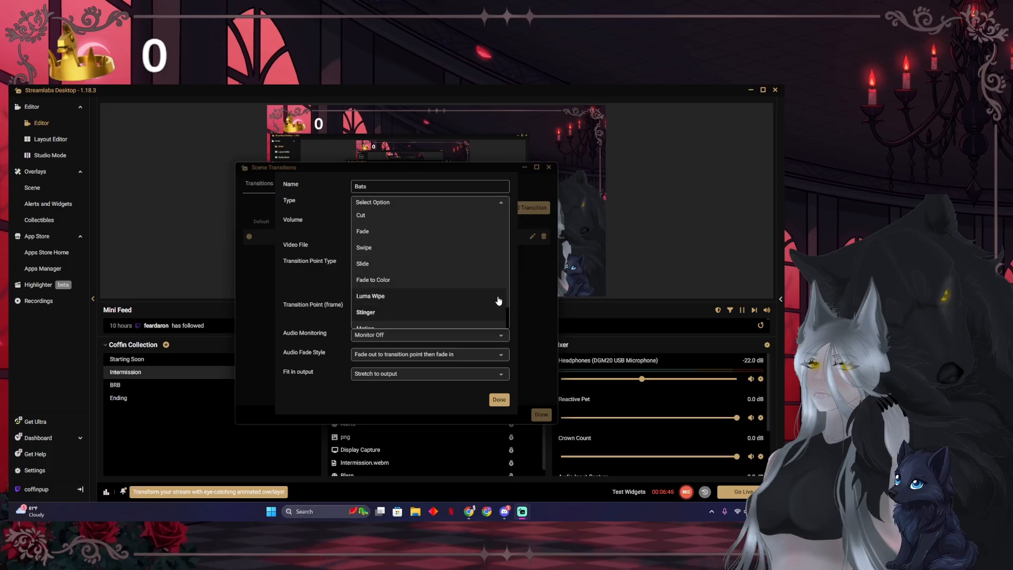
click(534, 290)
click(532, 236)
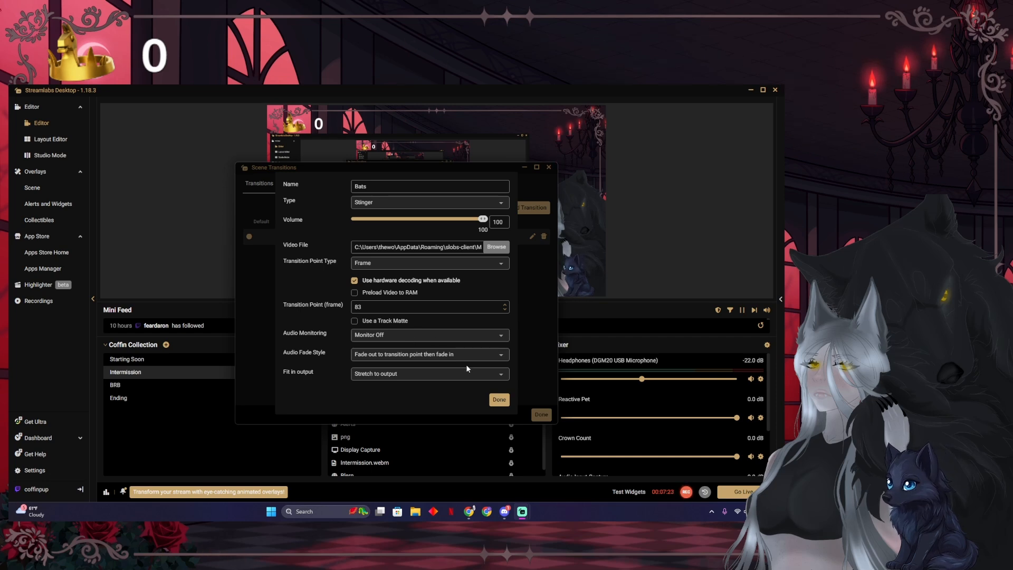
click(498, 400)
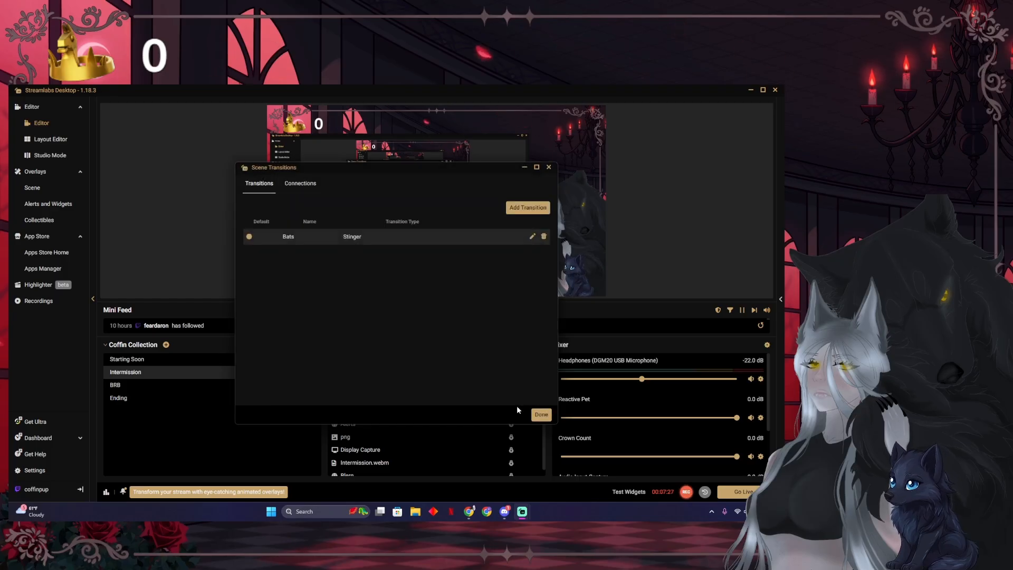
click(541, 414)
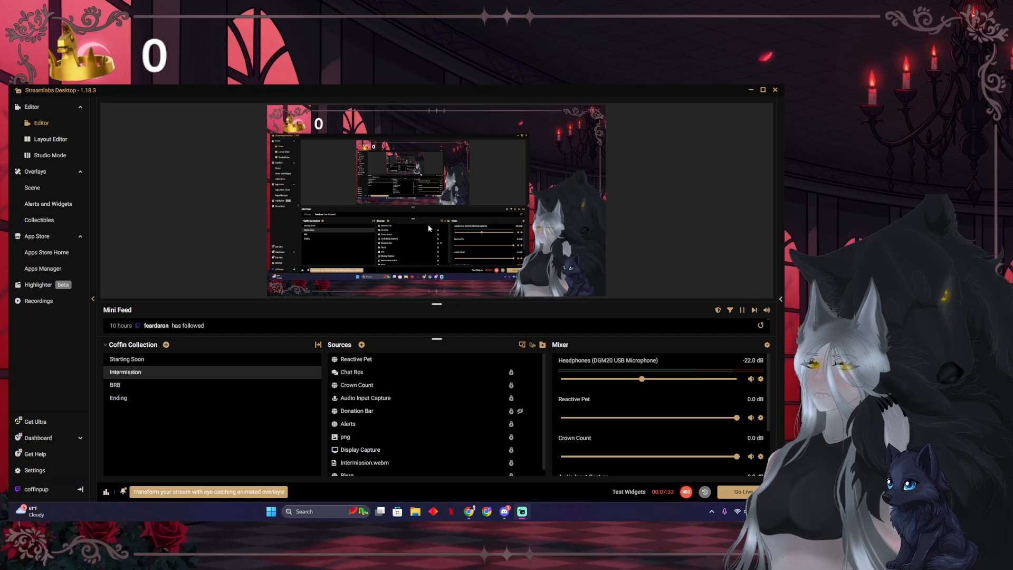
Unhide the Donation Bar source in the Intermission scene and deselect it.
click(519, 412)
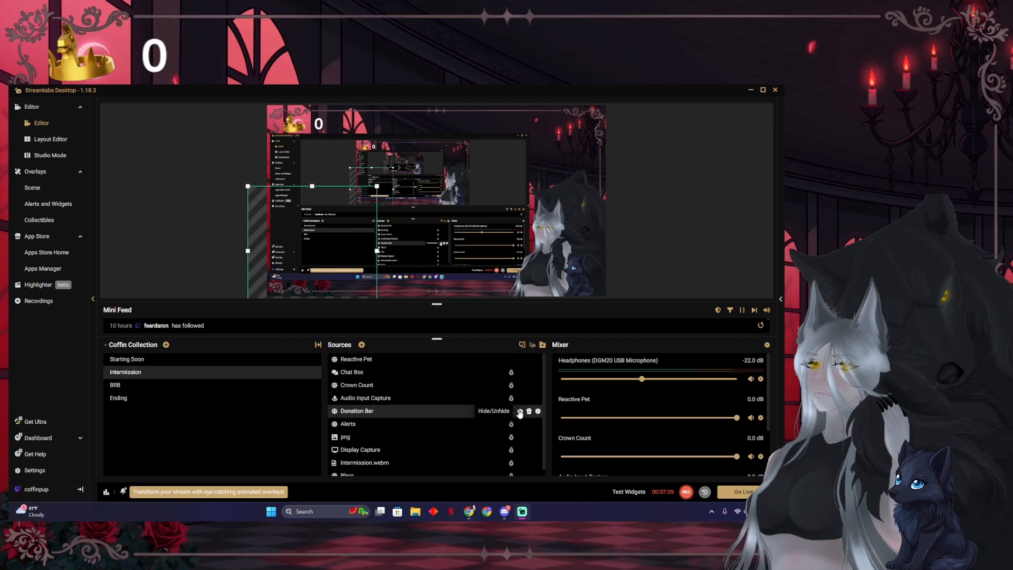
click(519, 412)
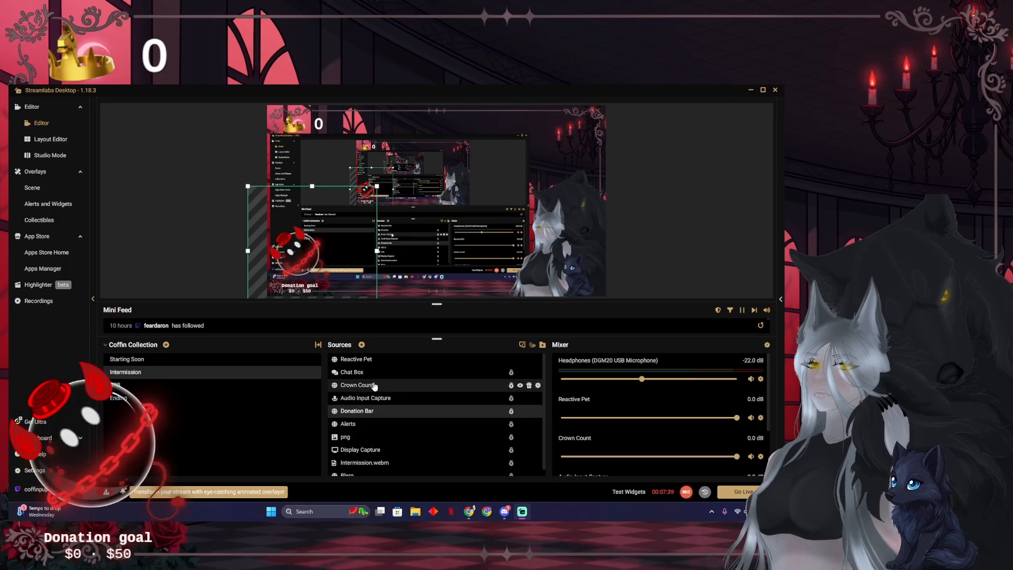
click(178, 254)
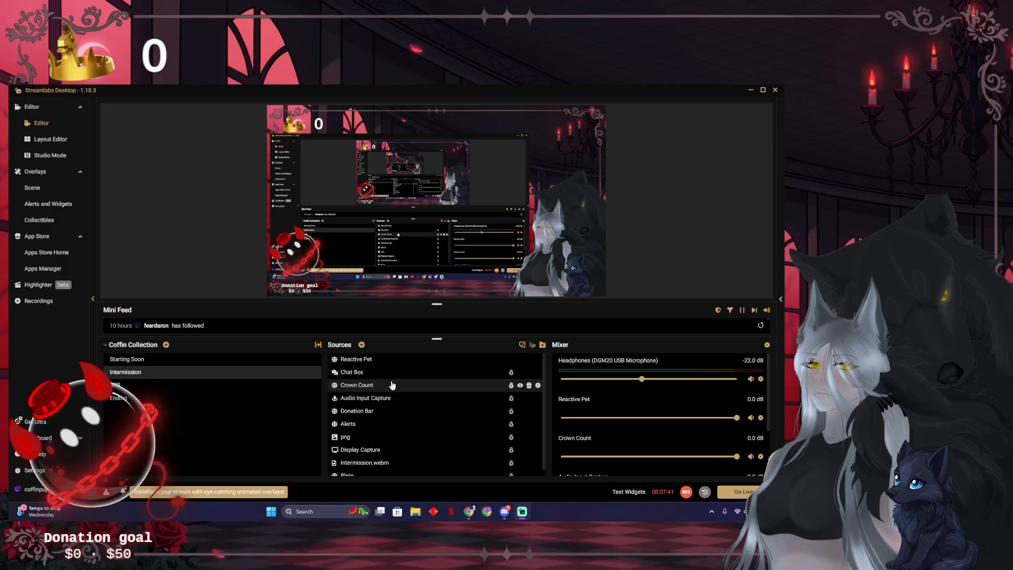
Highlight the Reactive Pet source and look through the capture, video and audio source types without adding one.
click(373, 361)
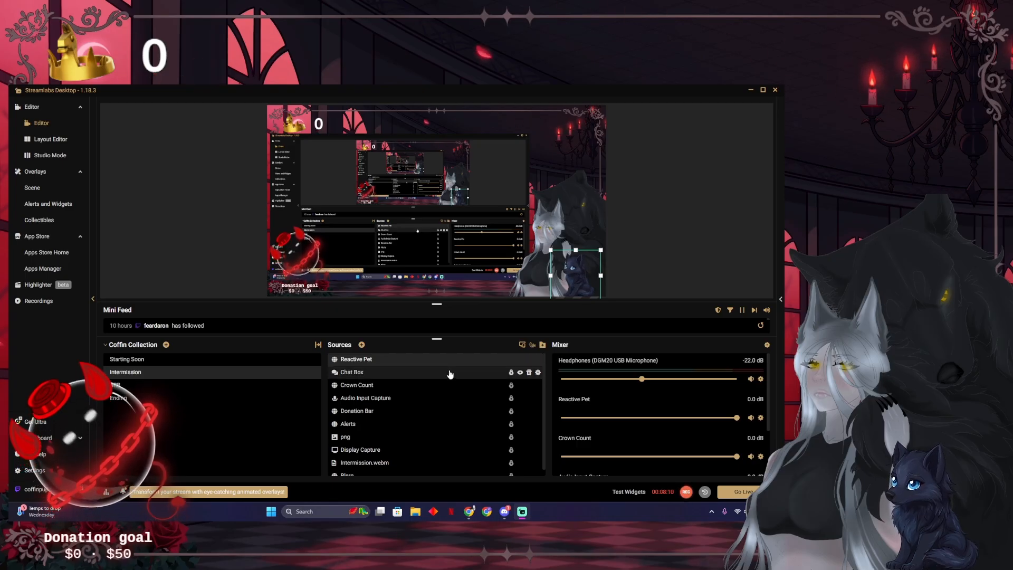
mouse_move(473, 375)
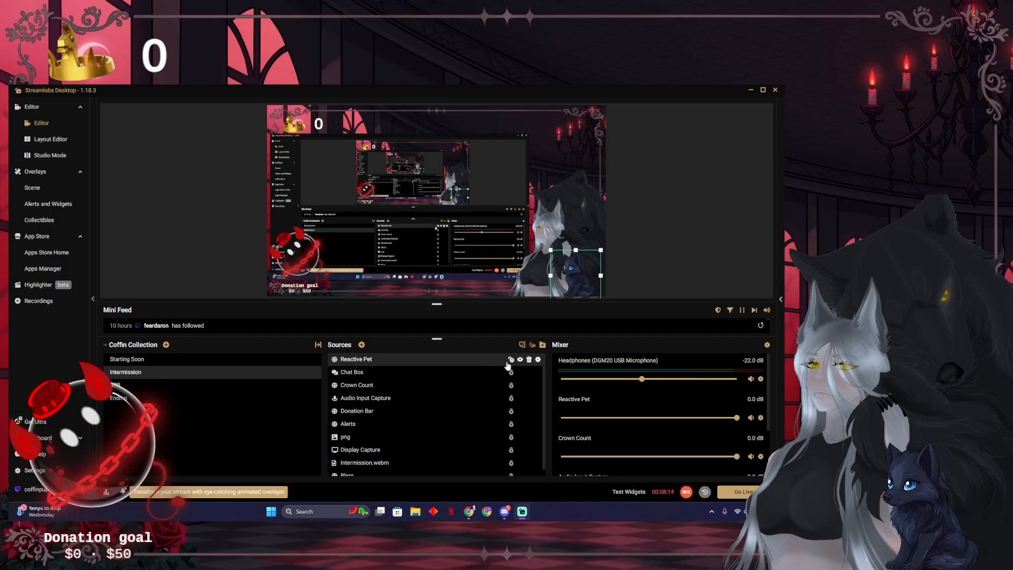
click(362, 344)
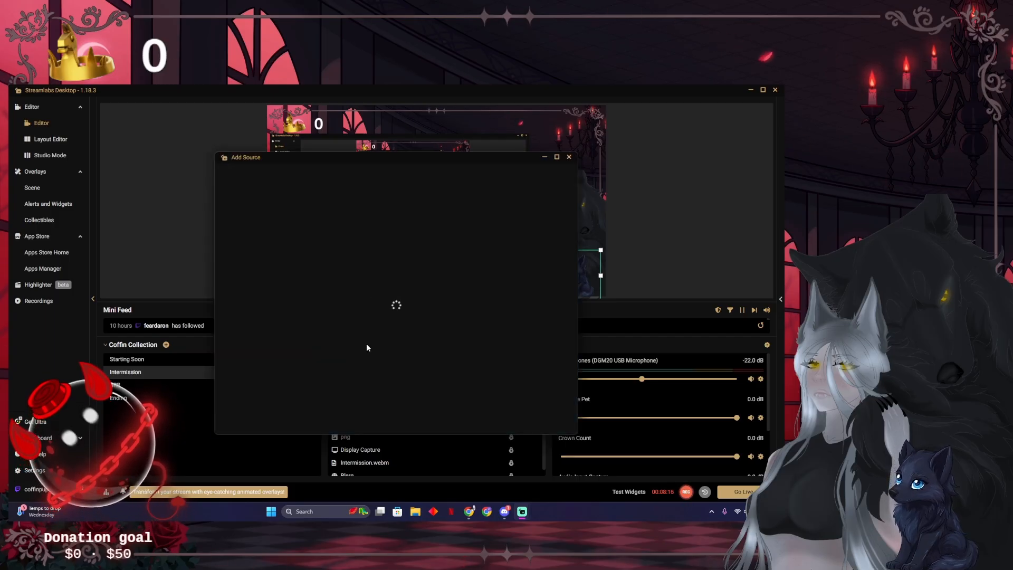
scroll(363, 311, down, 1)
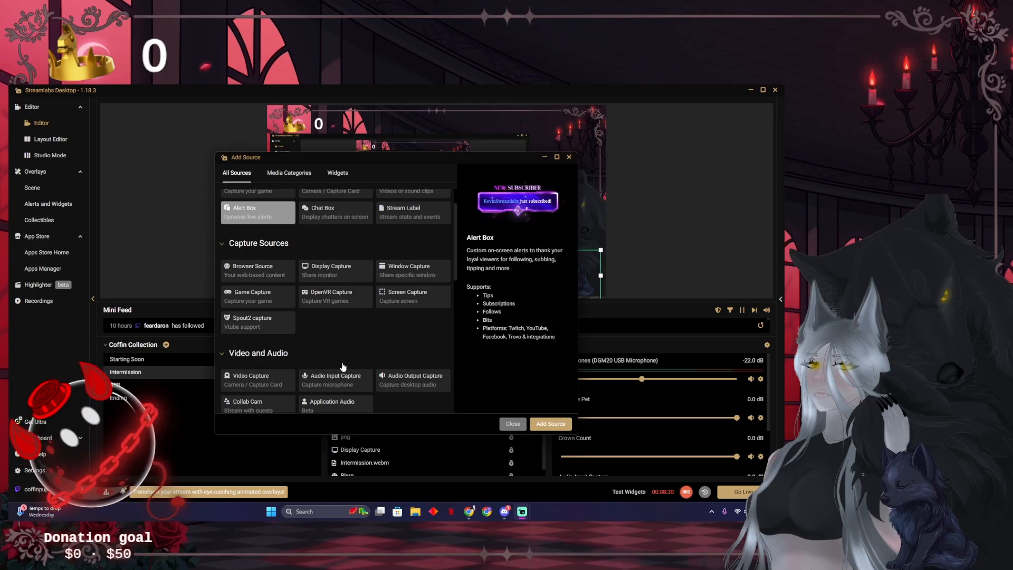
click(513, 424)
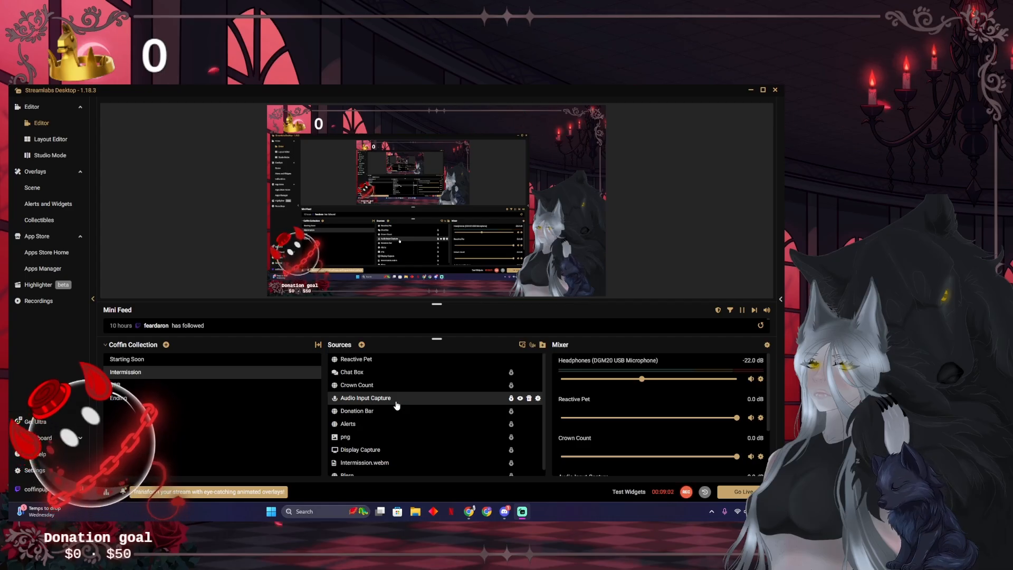
Open the filters for the Audio Input Capture source from the mixer and close them without adding a filter.
scroll(631, 398, down, 2)
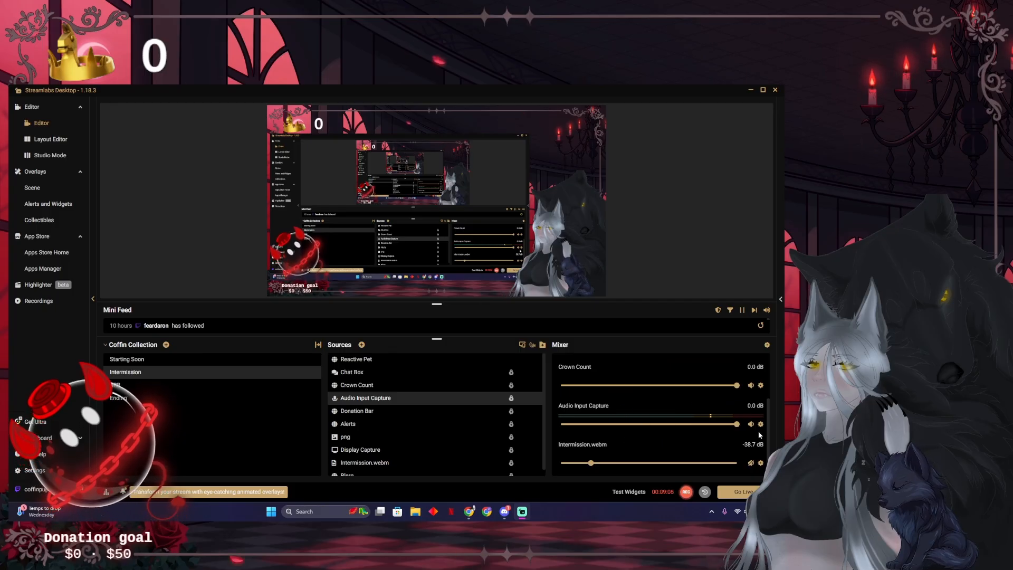
right_click(760, 428)
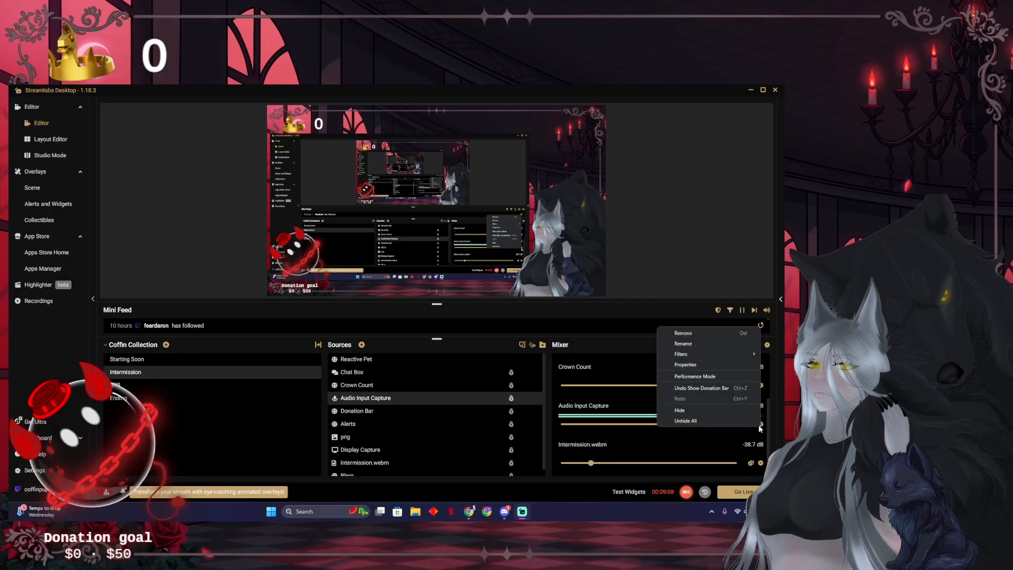
mouse_move(708, 355)
click(645, 353)
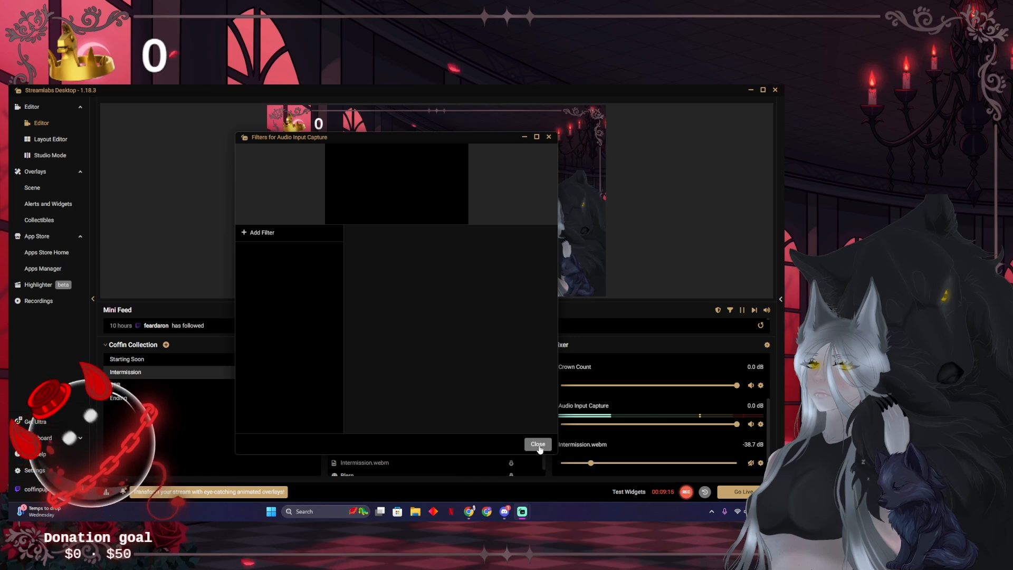
click(538, 444)
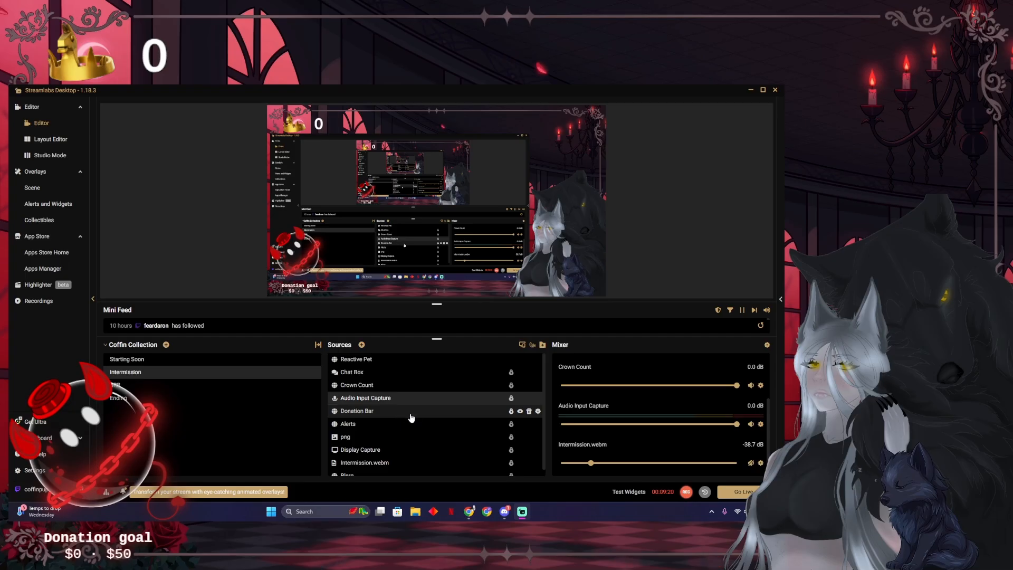
Highlight the Display Capture source and review the Essentials and Capture Sources types without adding one.
click(390, 455)
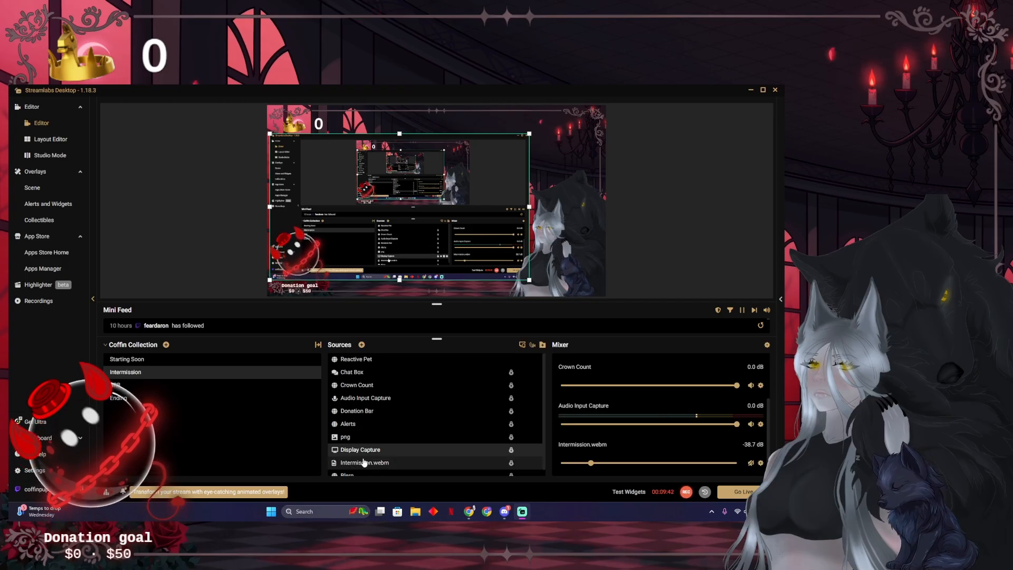
click(361, 345)
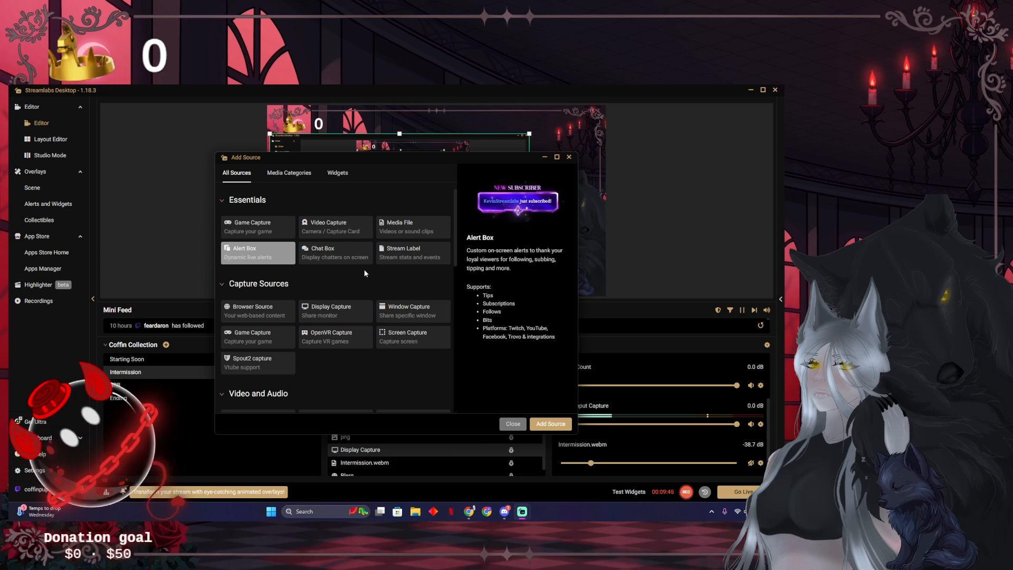
scroll(366, 277, down, 1)
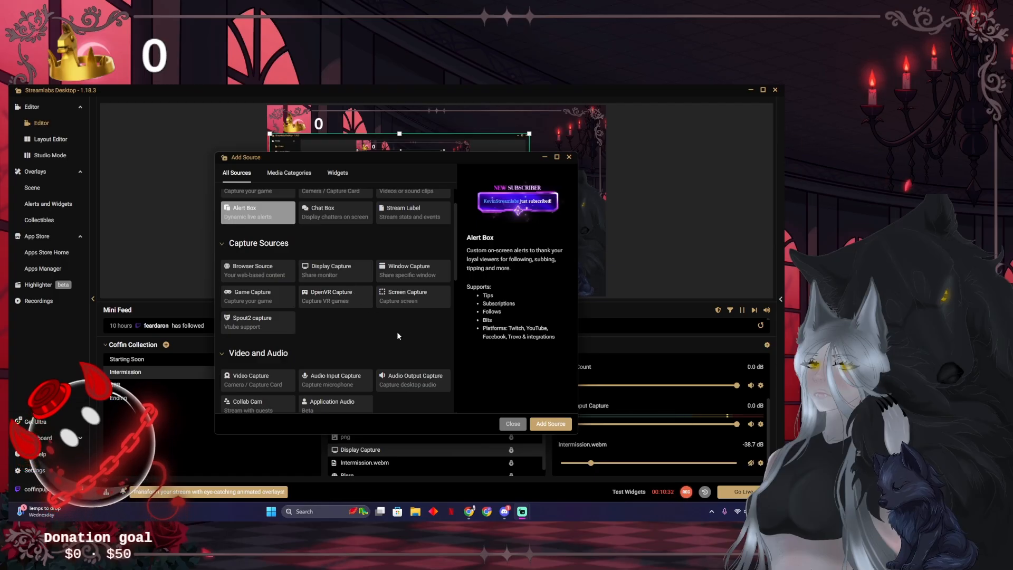
click(512, 425)
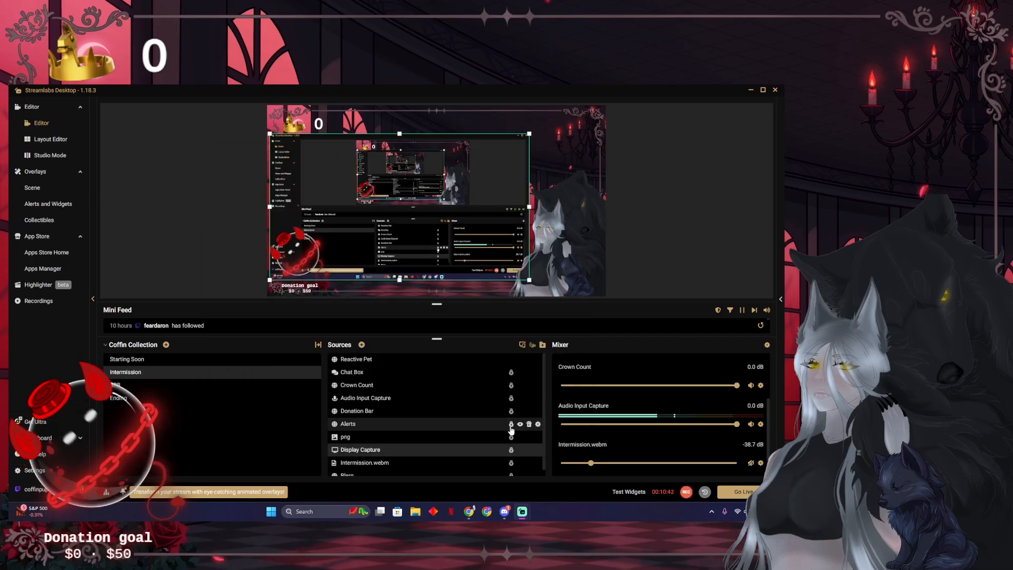
Highlight the Intermission.webm and png sources in the scene, and check the Essentials source types without adding one.
scroll(411, 451, down, 1)
click(395, 457)
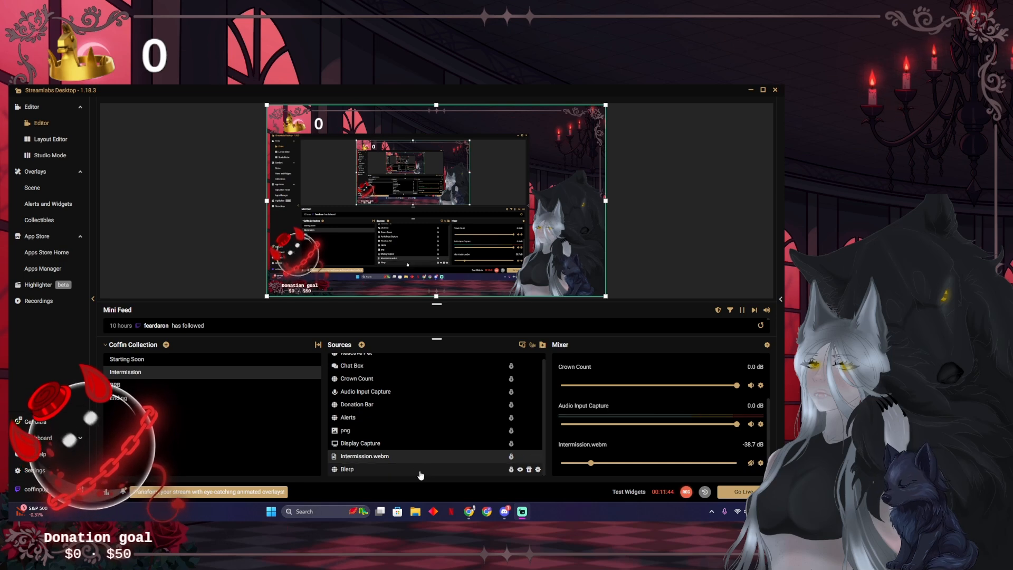
click(431, 435)
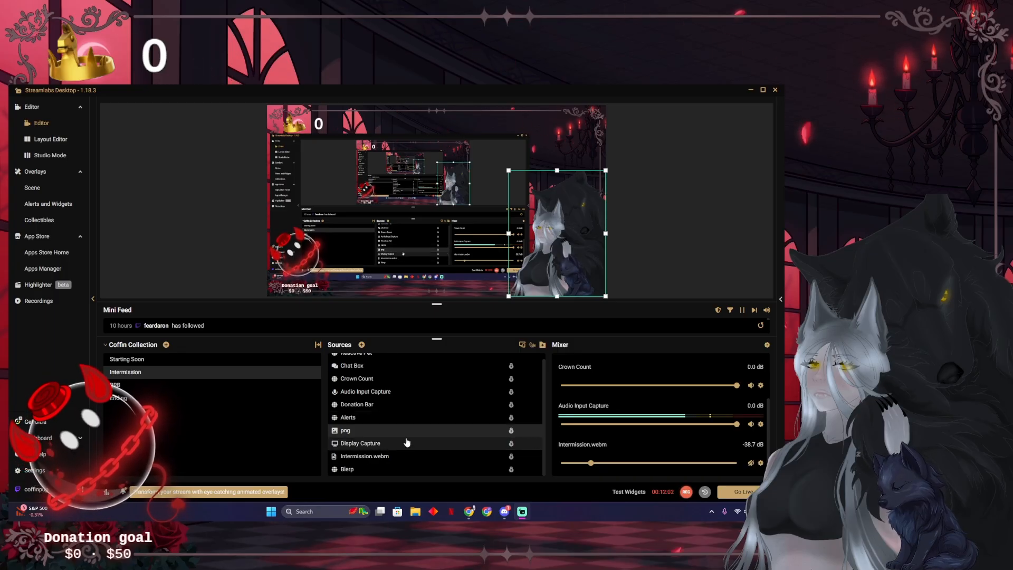
click(361, 345)
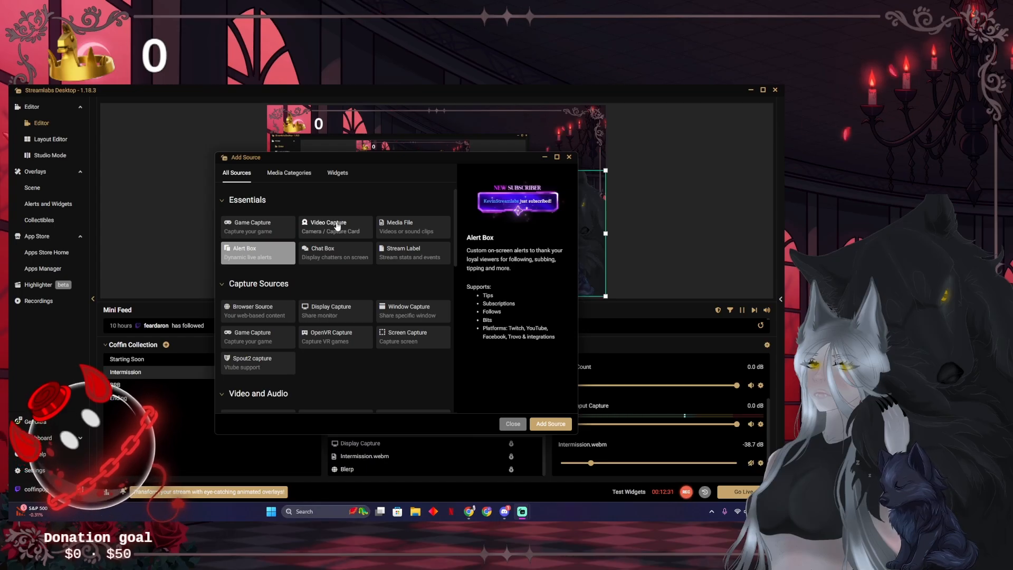
click(513, 423)
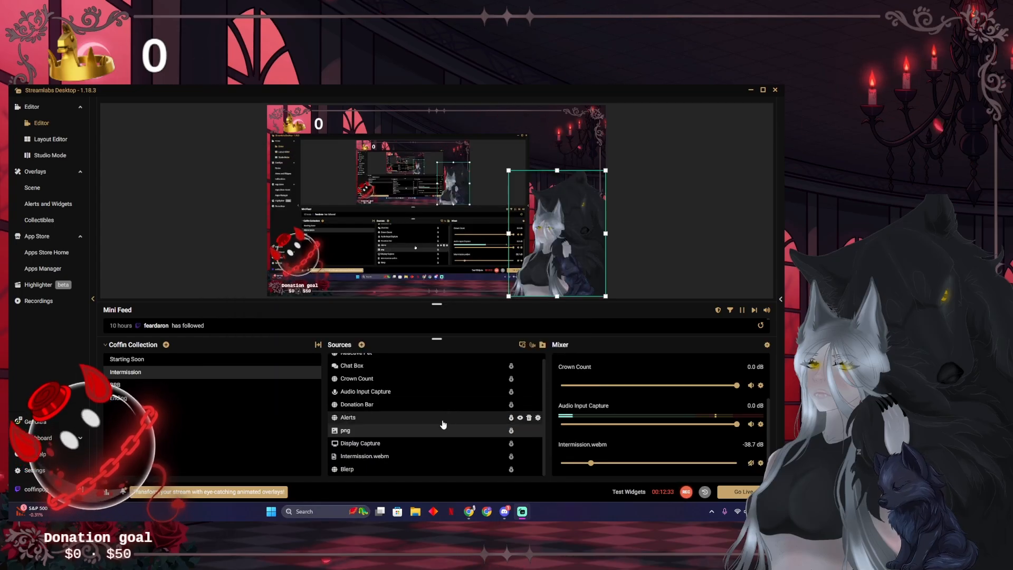
Open the settings for the Chat Box source and look through its display, badge, emote, colour and hide-character options.
scroll(417, 422, up, 1)
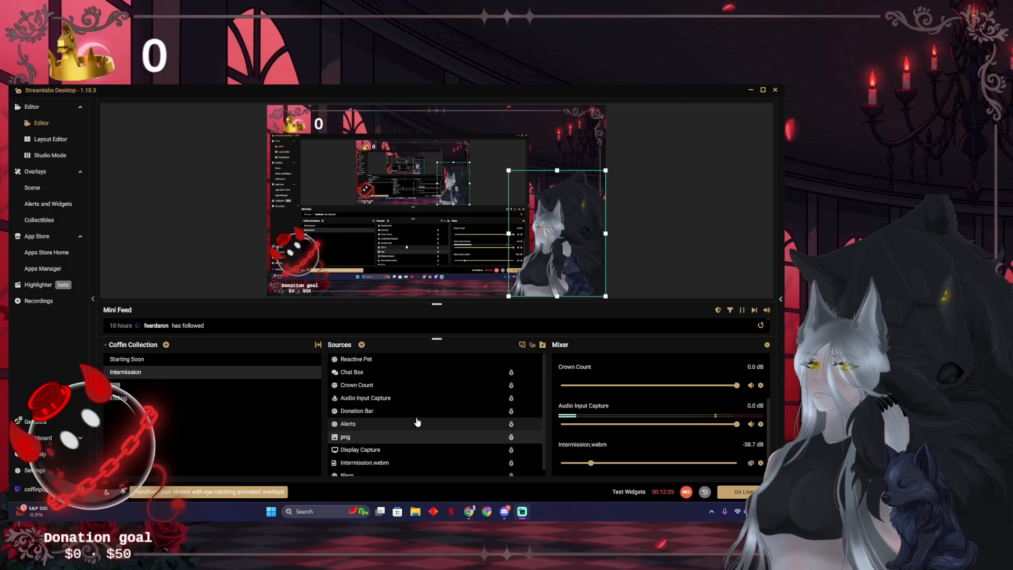
click(405, 375)
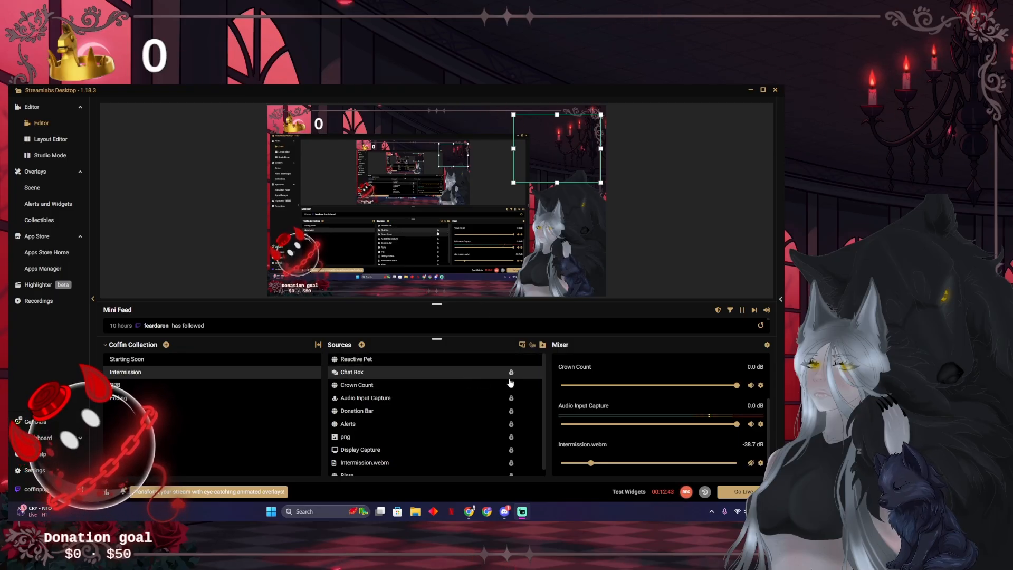
click(538, 373)
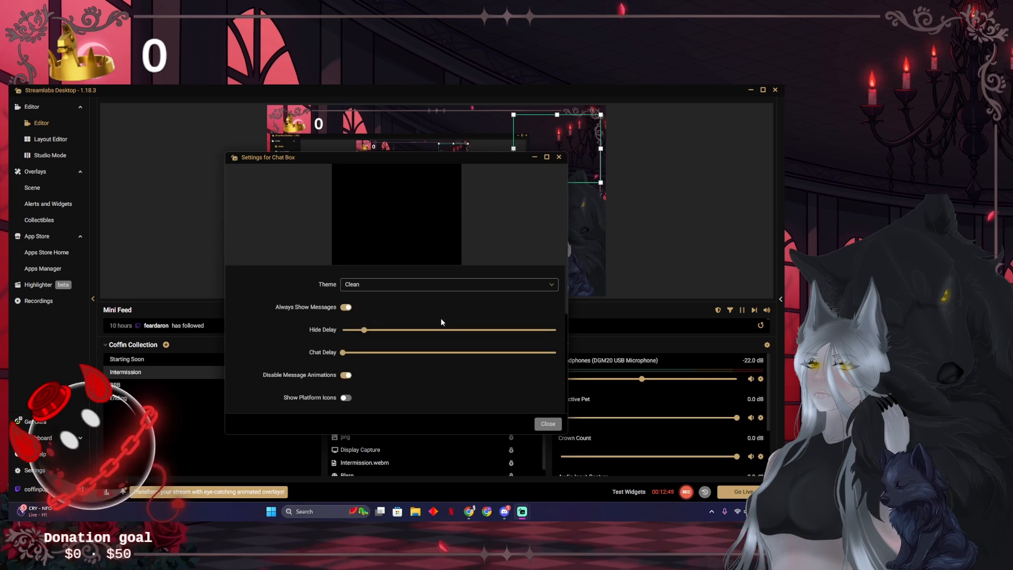
scroll(441, 320, down, 3)
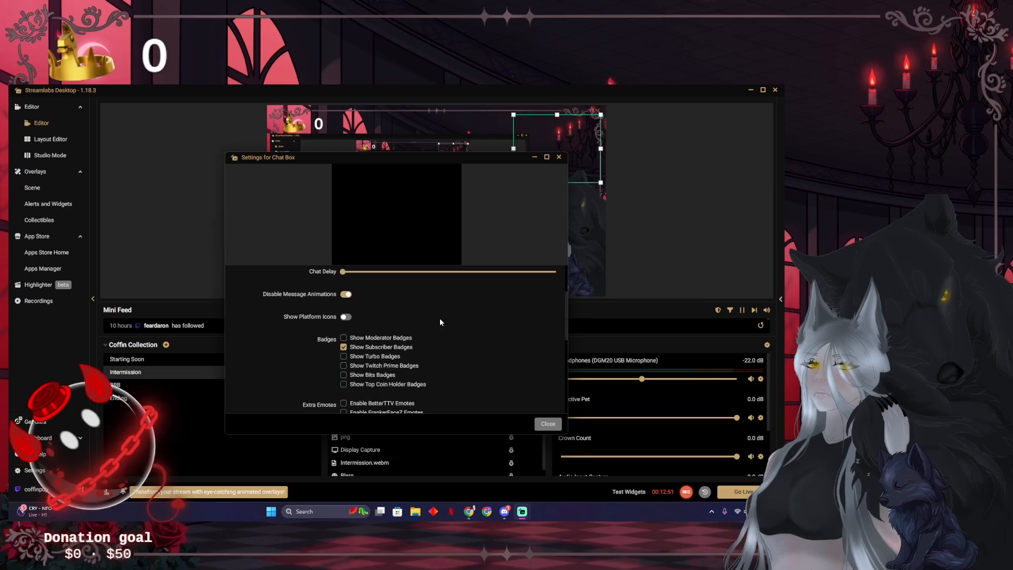
scroll(440, 322, down, 5)
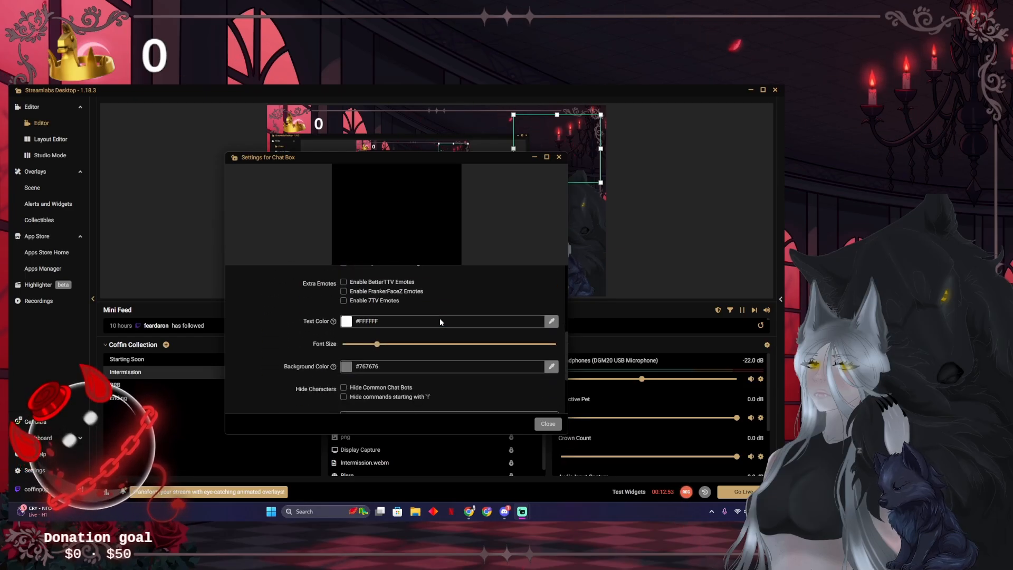
scroll(440, 322, down, 4)
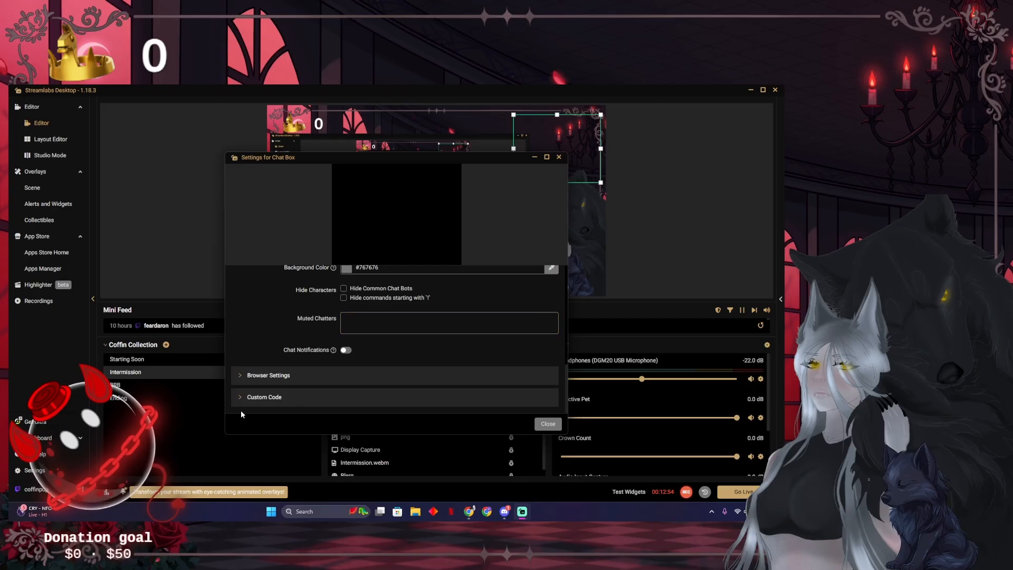
Review the Custom Code and Browser Settings sections of the Chat Box source, including its size, custom CSS and visibility options.
click(243, 402)
scroll(270, 391, down, 1)
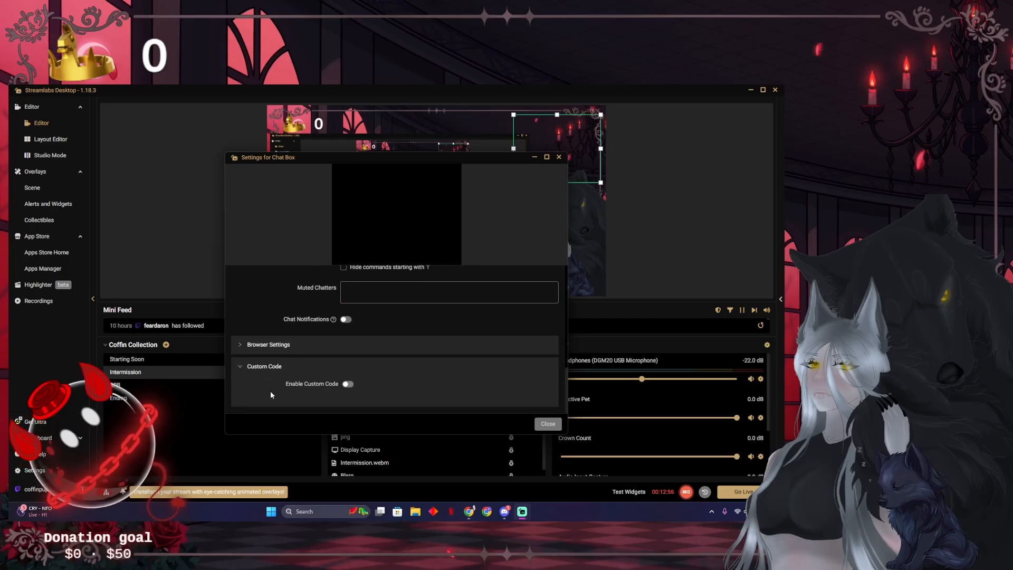
click(242, 369)
click(244, 371)
scroll(245, 350, down, 3)
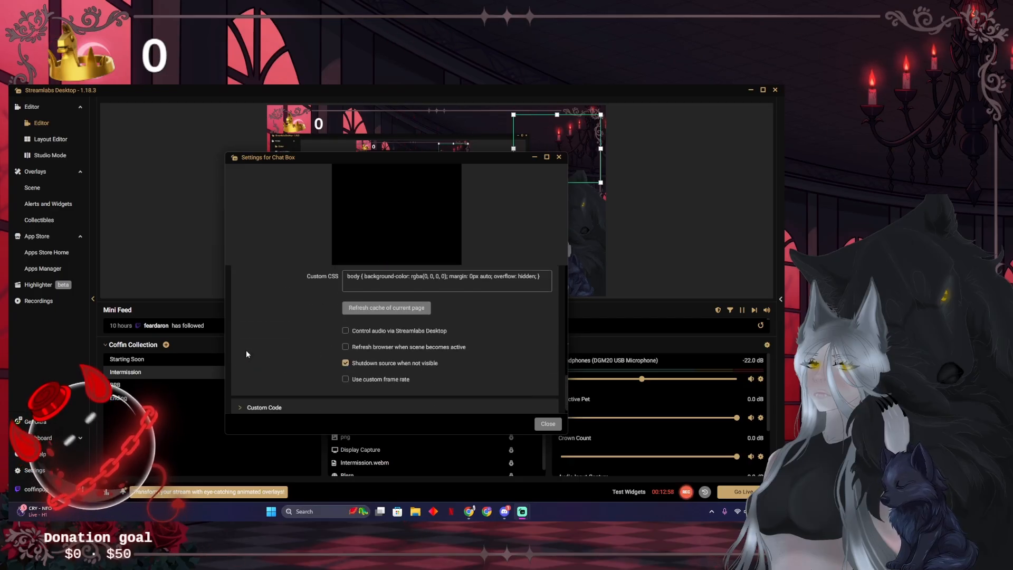
scroll(299, 359, up, 5)
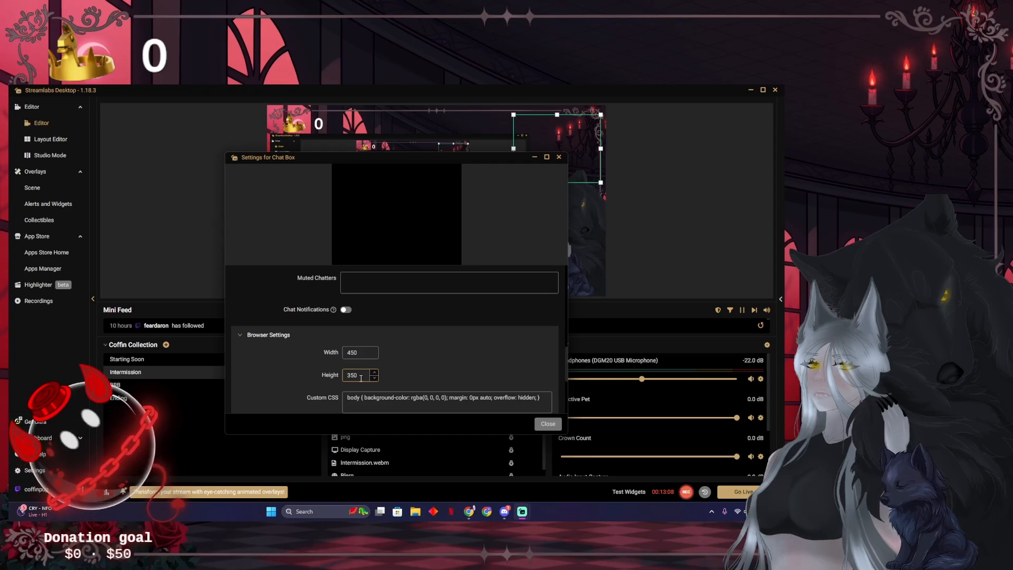
scroll(361, 378, down, 5)
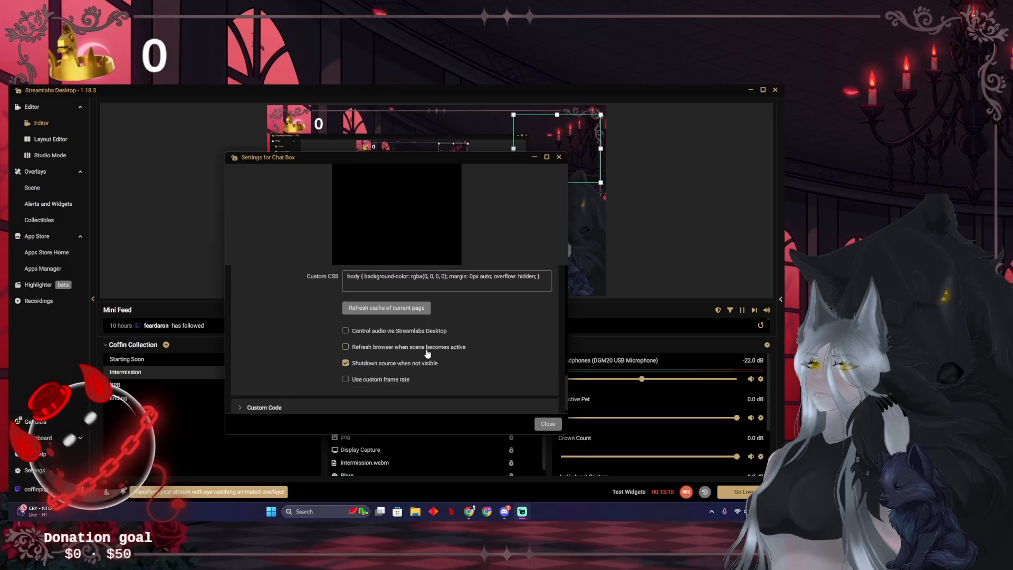
scroll(428, 354, down, 1)
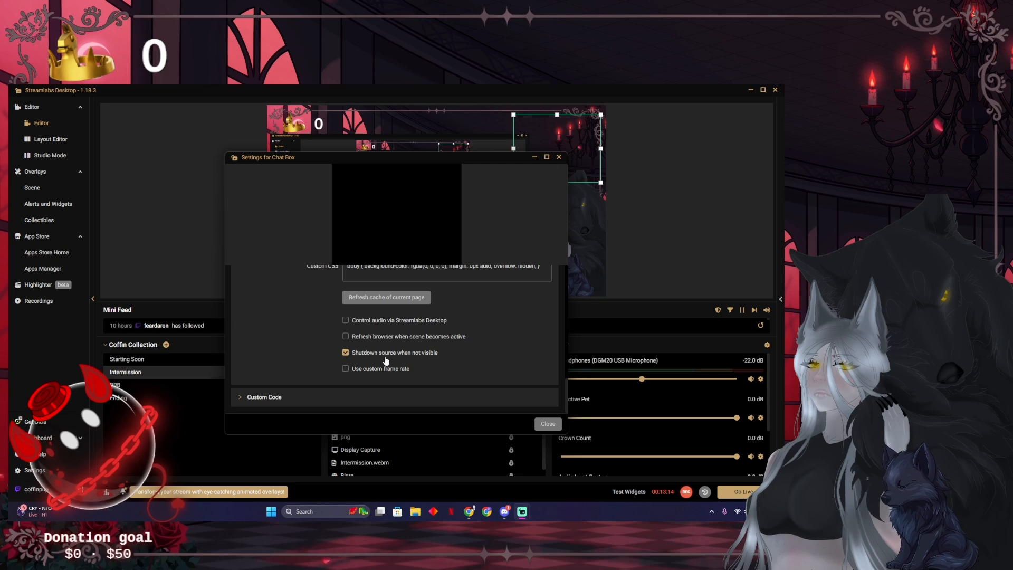
scroll(386, 358, up, 3)
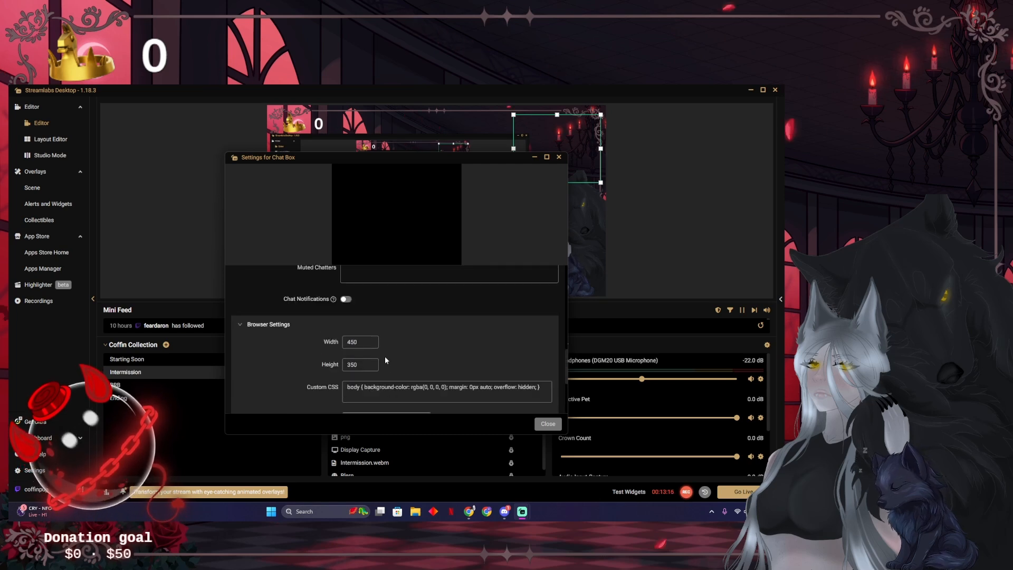
scroll(385, 356, up, 4)
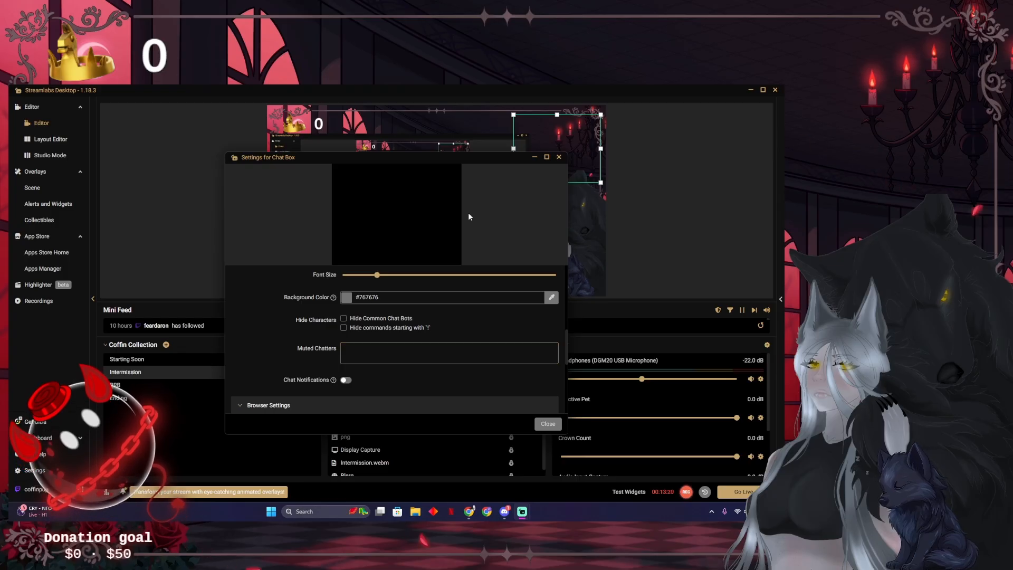
Show the live stream chat beside the editor and hide it again.
click(781, 300)
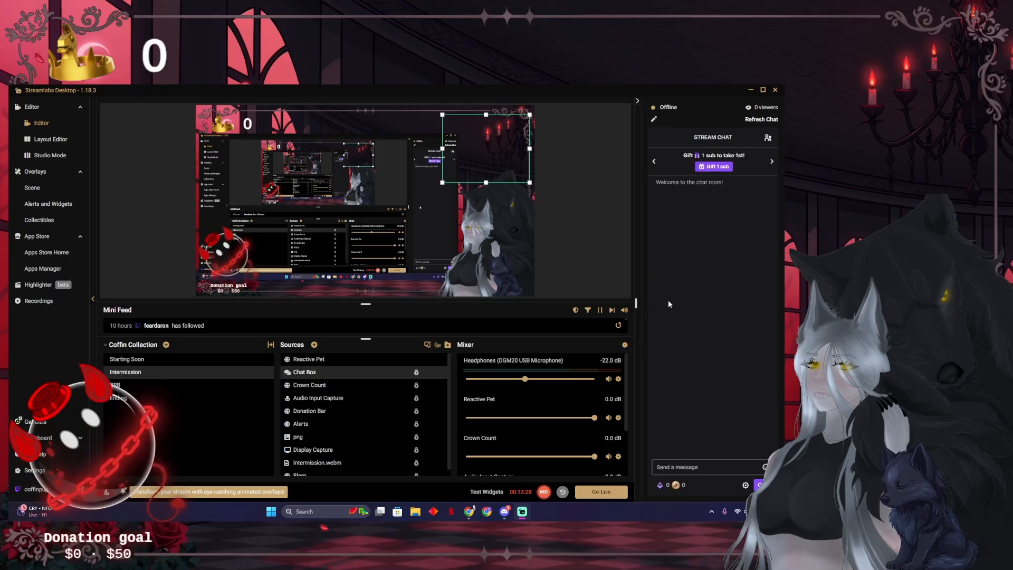
click(638, 101)
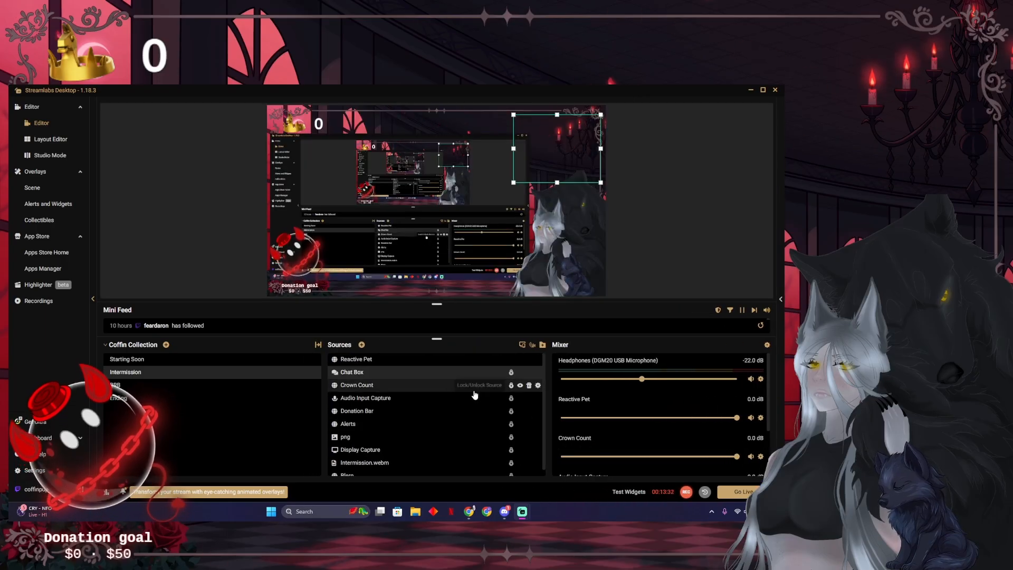
Reopen the Chat Box settings, review the options and theme against the message preview, and close them without changes.
click(537, 372)
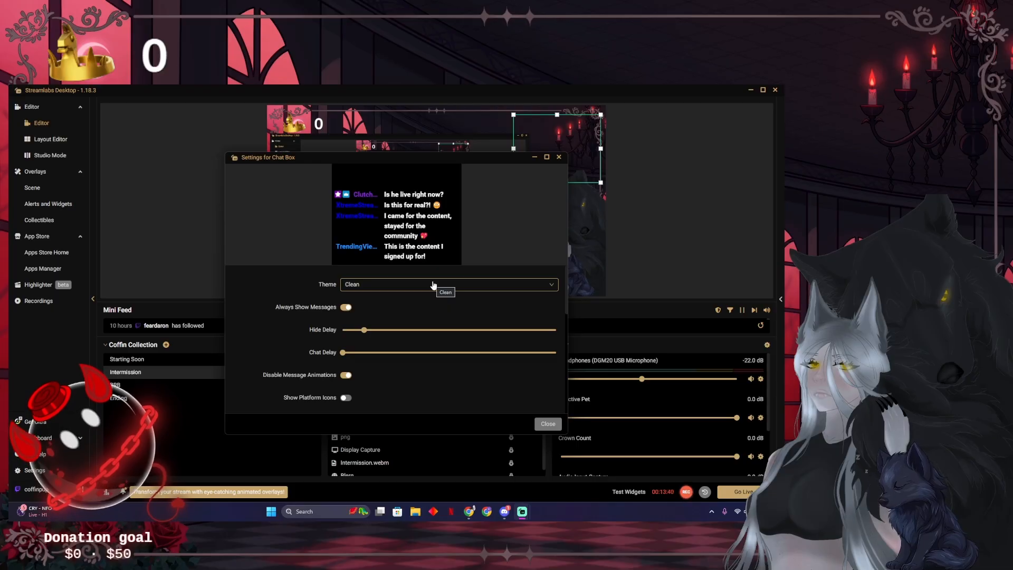
scroll(433, 285, down, 1)
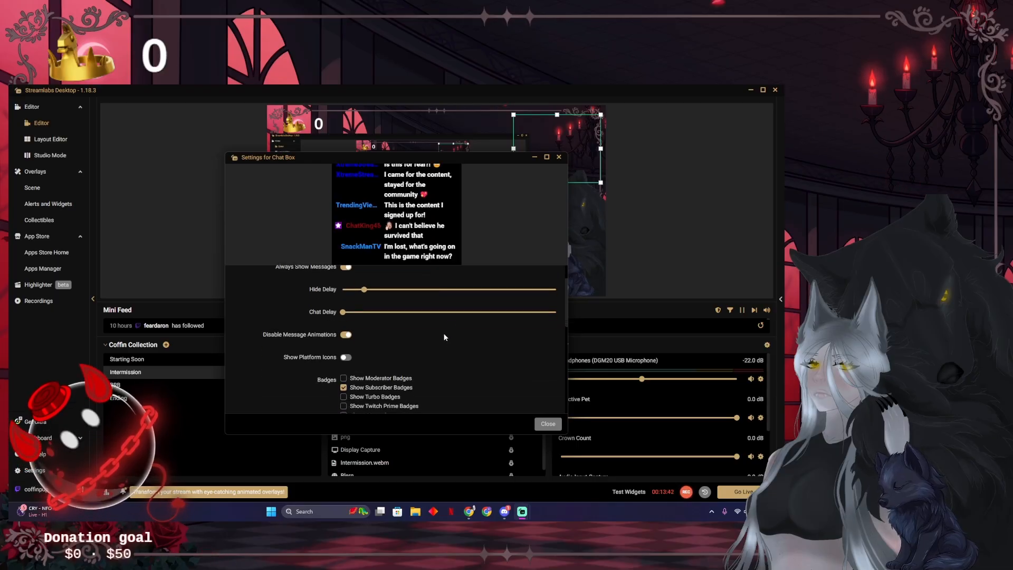
scroll(445, 337, down, 3)
scroll(445, 336, down, 4)
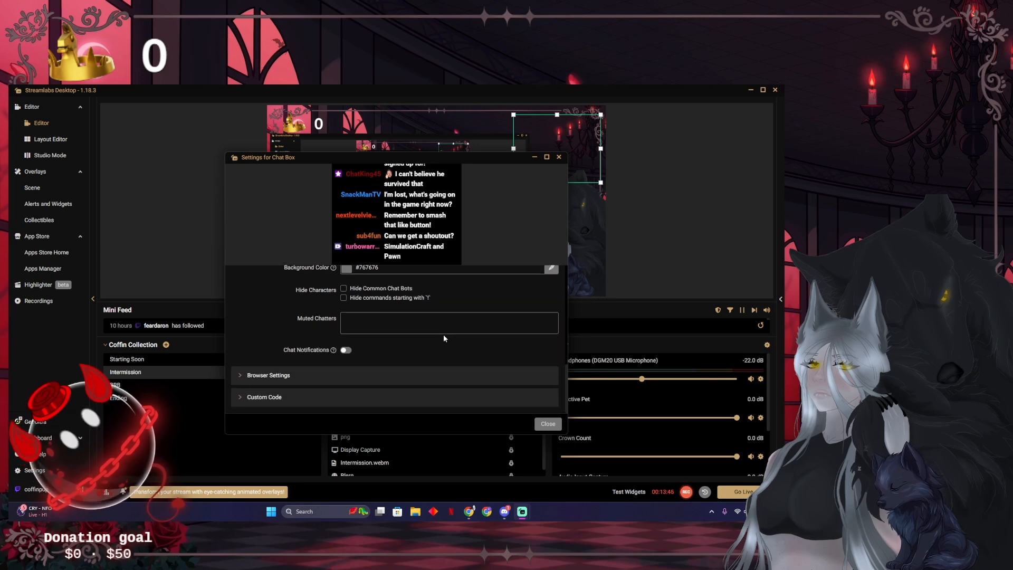
scroll(443, 338, up, 7)
scroll(443, 339, up, 1)
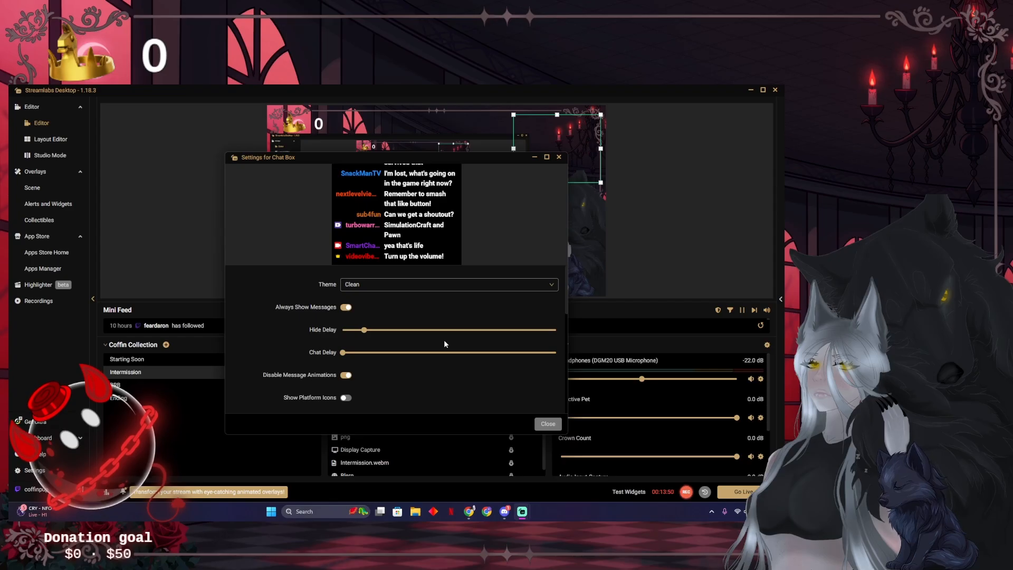
click(386, 285)
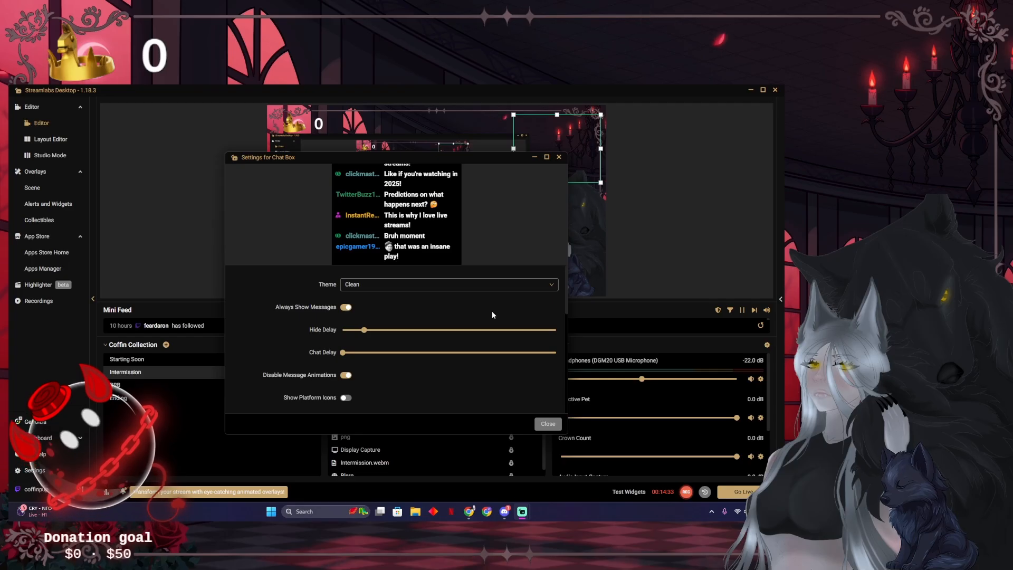
click(547, 425)
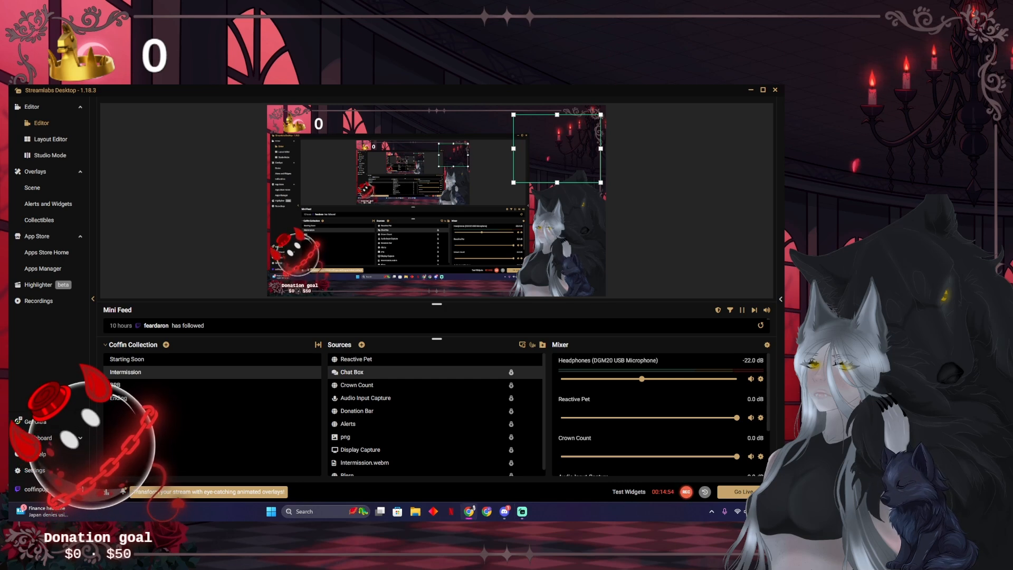
Switch to StreamElements in the browser, leave the Crowns overlay editor and look through the My Overlays list.
drag(784, 211, 418, 93)
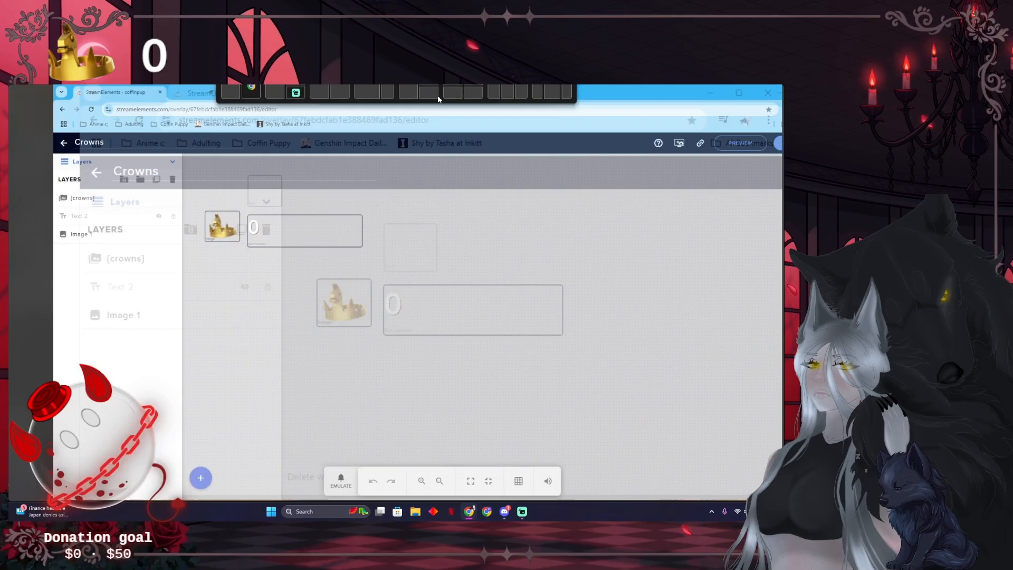
click(521, 512)
click(521, 511)
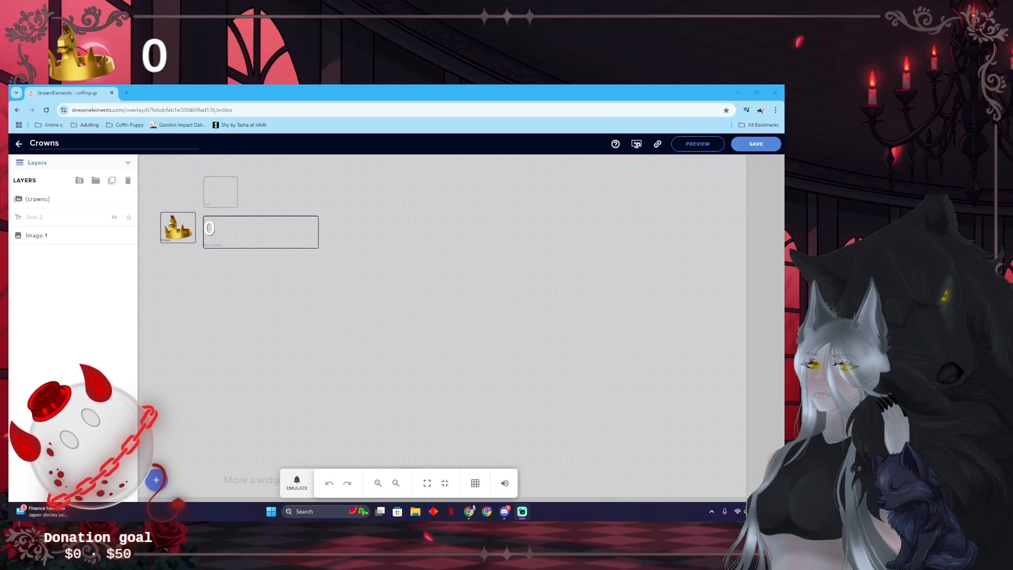
click(22, 147)
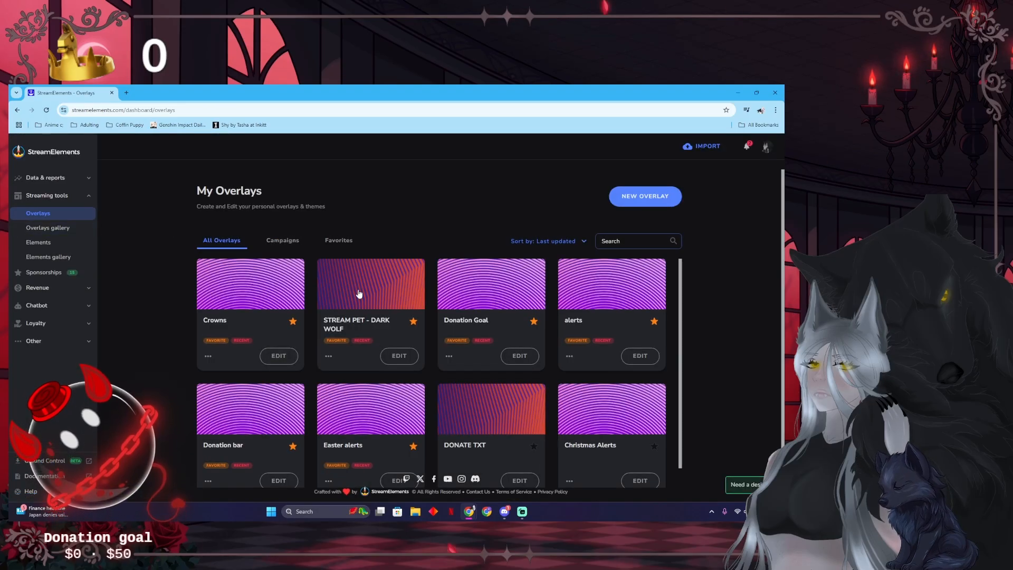
scroll(362, 292, down, 1)
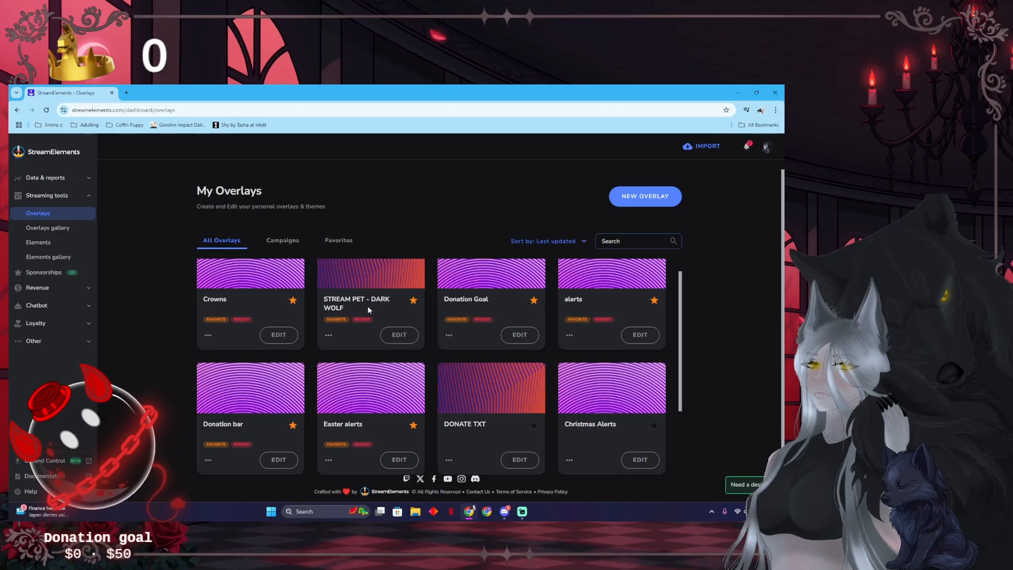
scroll(381, 348, up, 1)
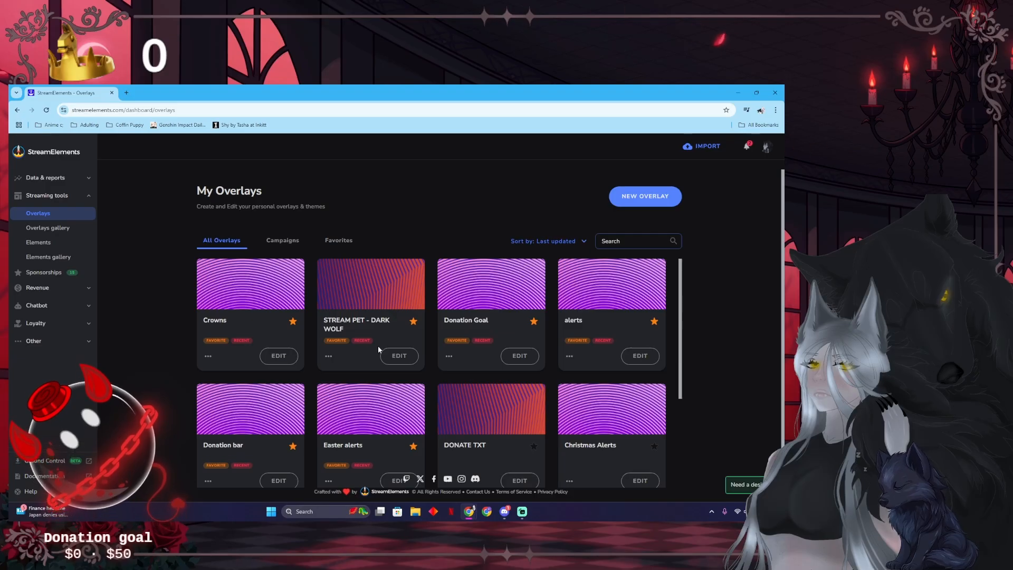
Open the STREAM PET - DARK WOLF overlay for editing and review Custom widget 1's chat bubble, command and animation settings.
click(388, 355)
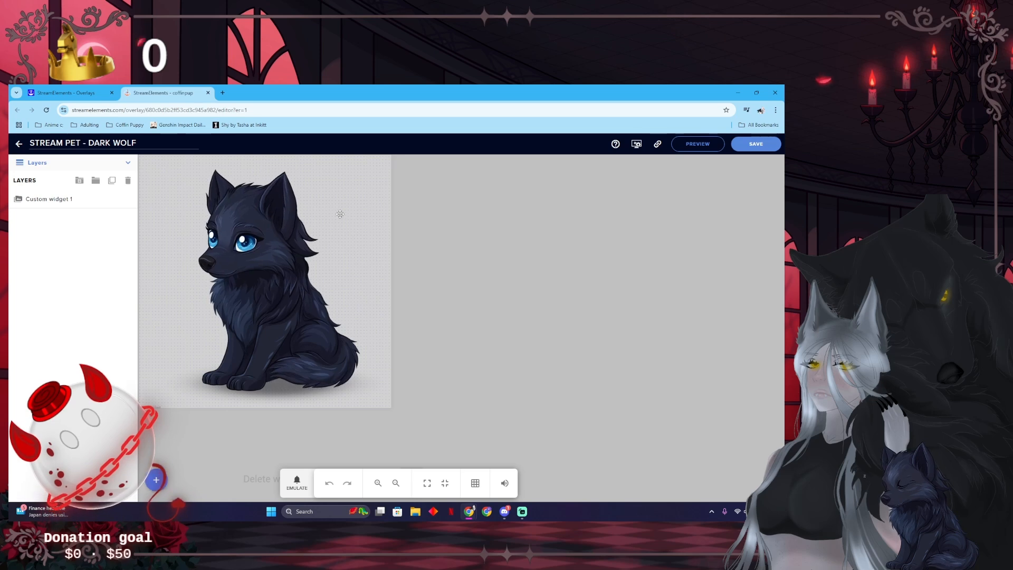
click(92, 204)
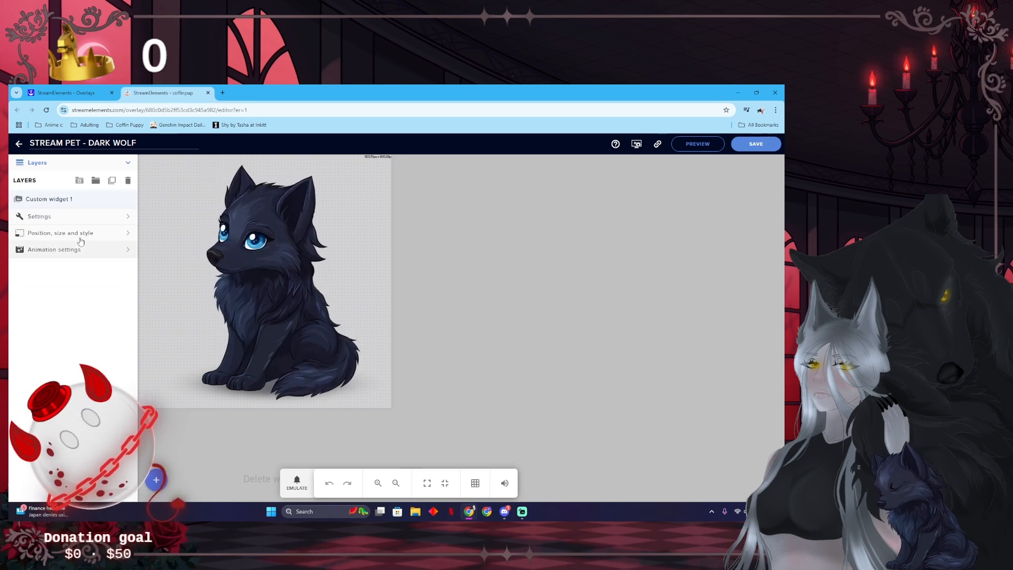
click(81, 216)
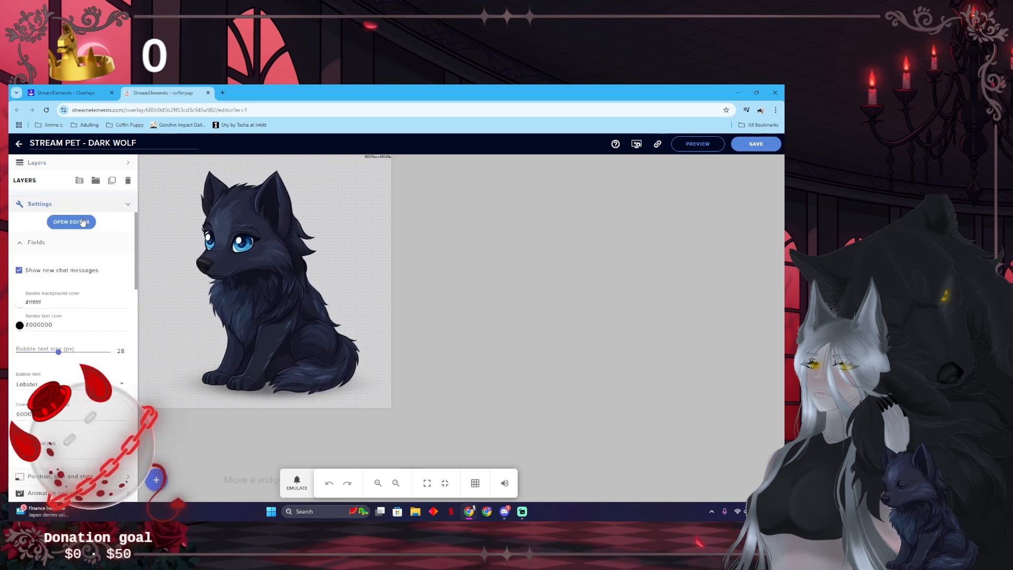
scroll(87, 259, down, 6)
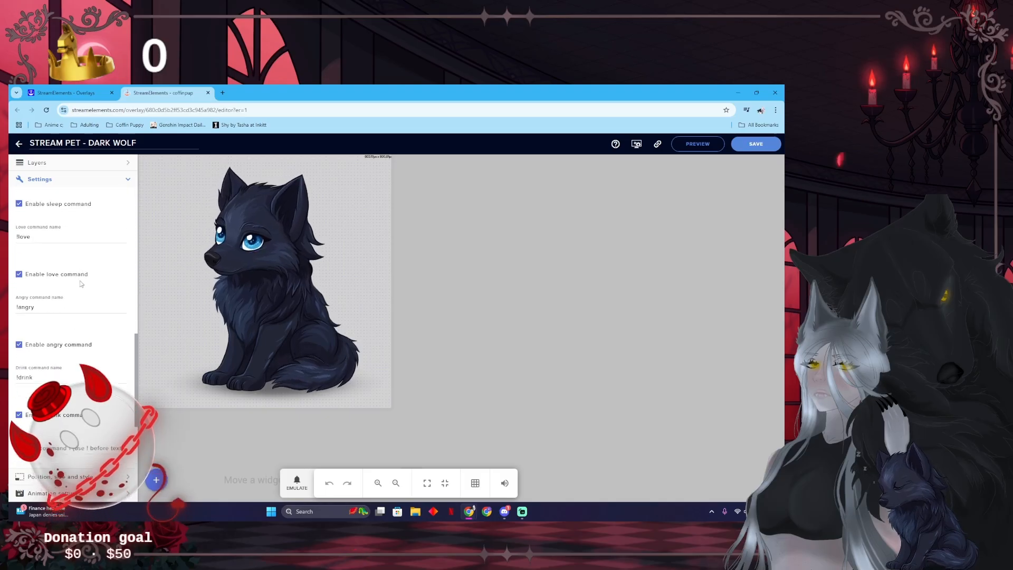
scroll(81, 283, up, 6)
click(105, 179)
click(101, 197)
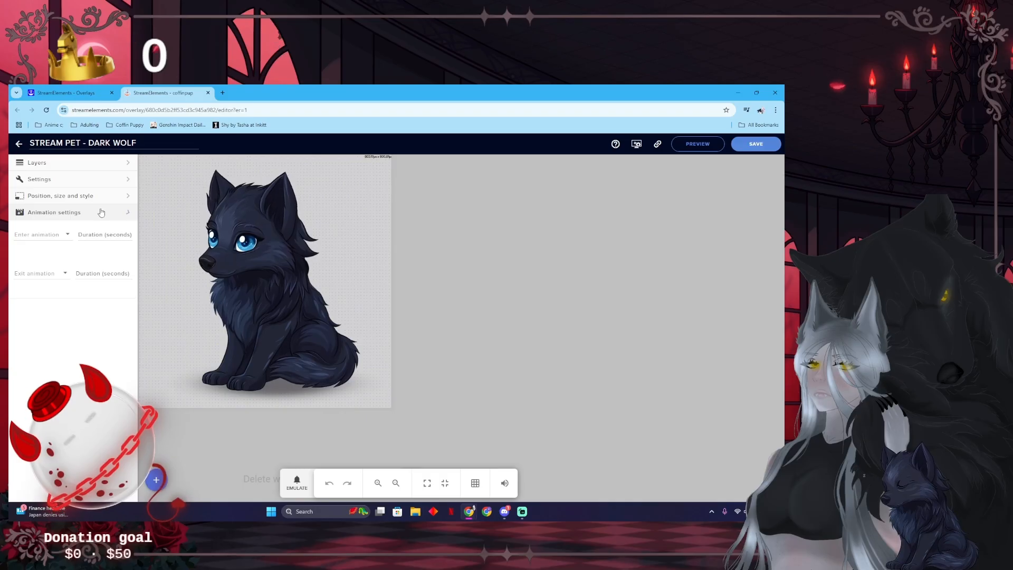
click(101, 199)
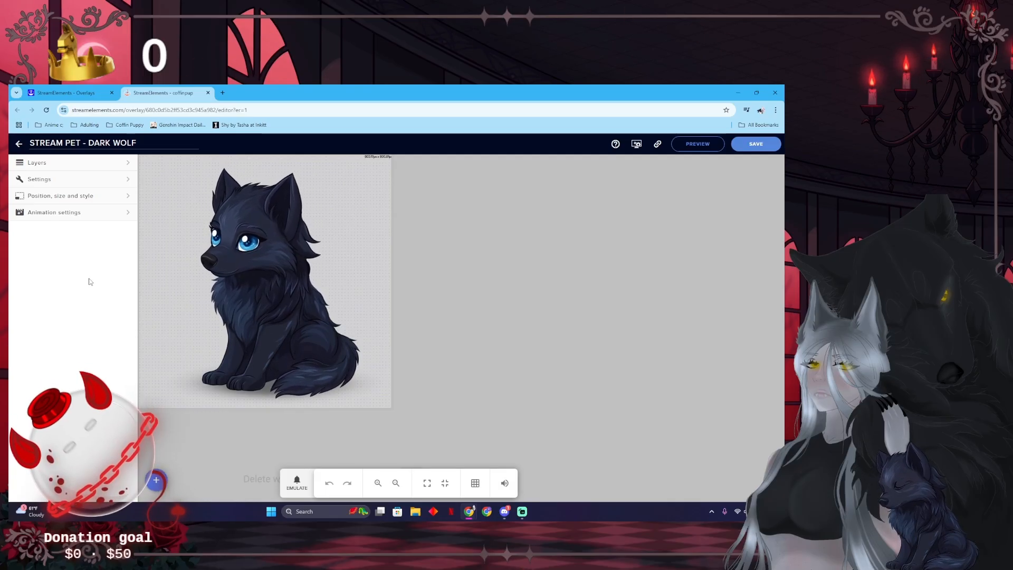
Leave the STREAM PET - DARK WOLF editor, open the alerts overlay for editing and show AlertBox 1's settings.
click(18, 144)
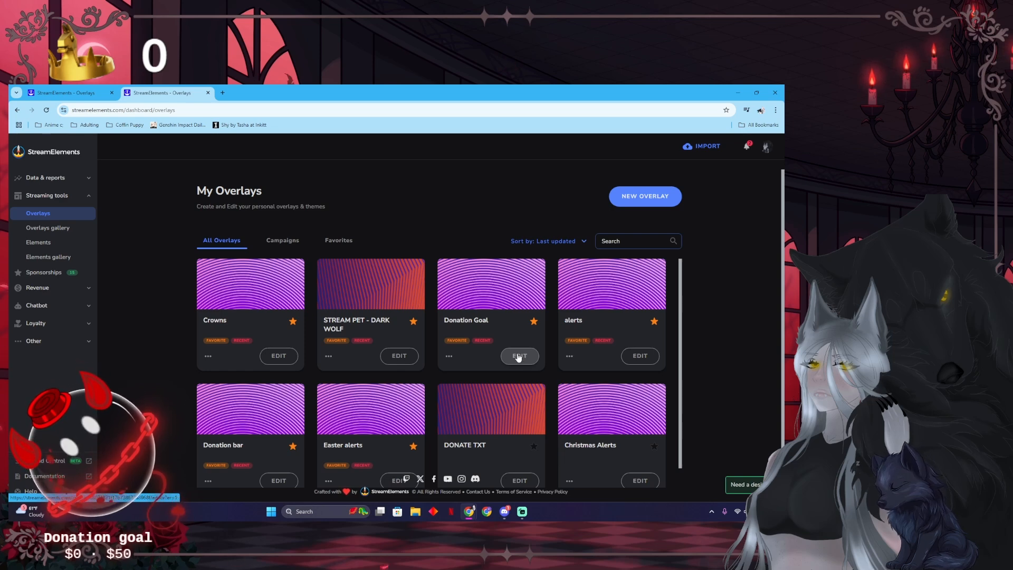
click(640, 356)
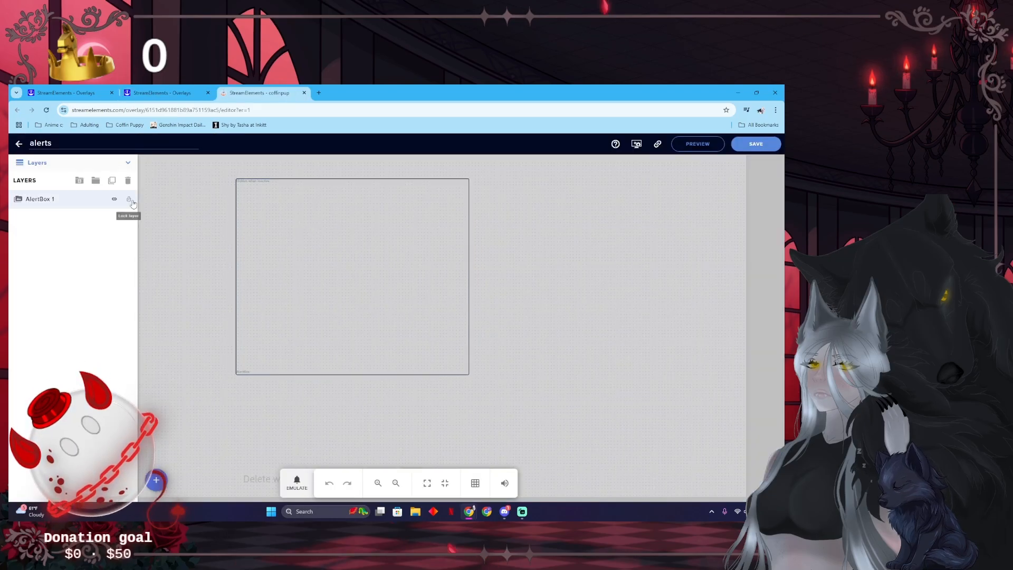
click(71, 200)
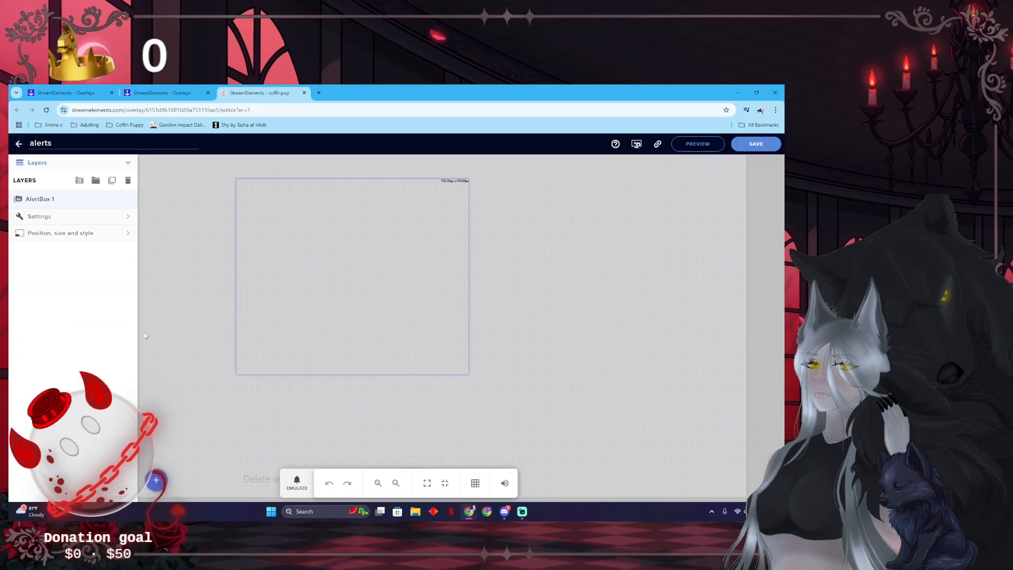
click(62, 217)
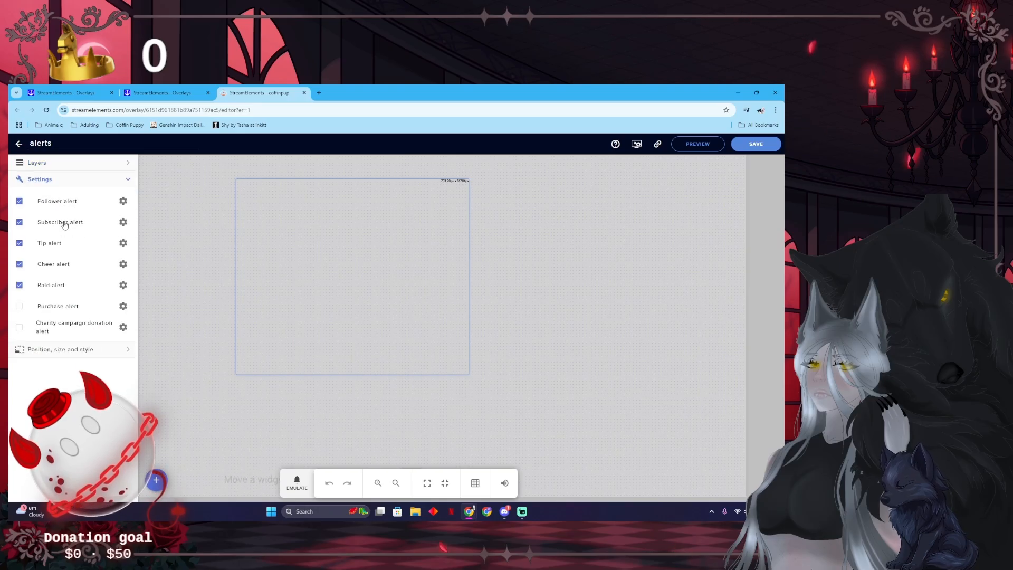
Review the follower alert's advanced settings, including video and sound volume, layout, message, duration and text settings.
click(123, 201)
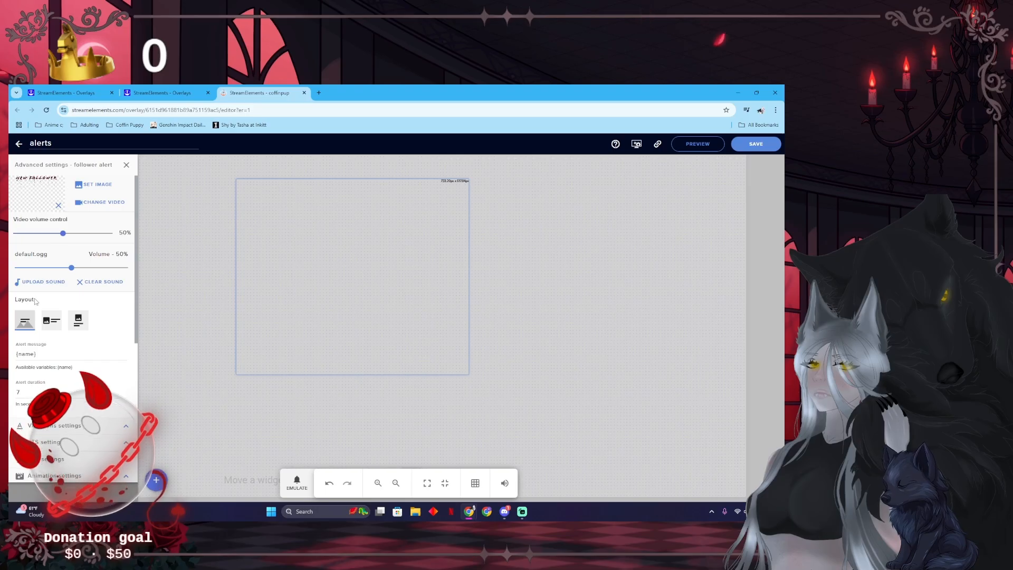
scroll(48, 321, down, 6)
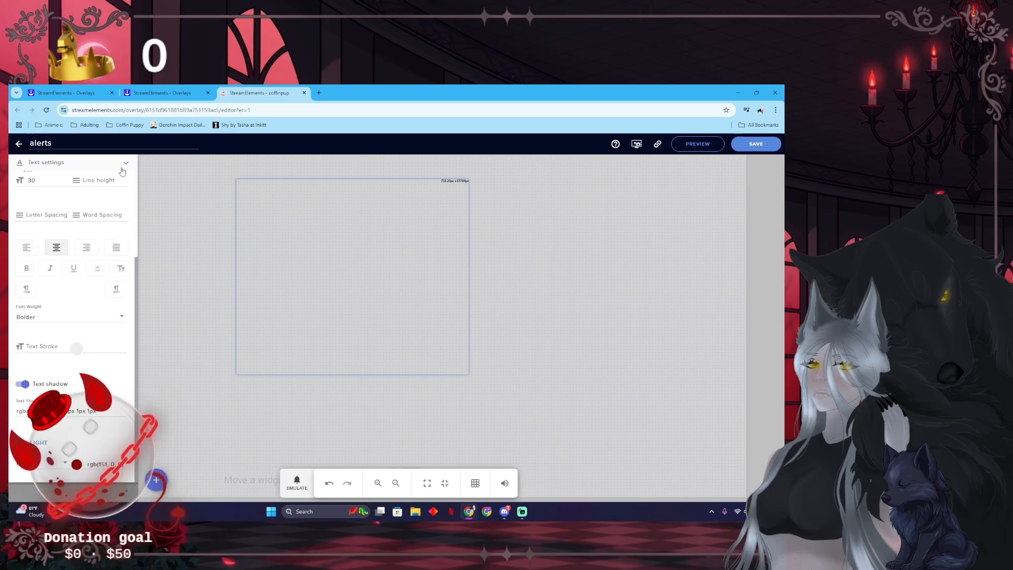
click(122, 168)
scroll(41, 190, up, 5)
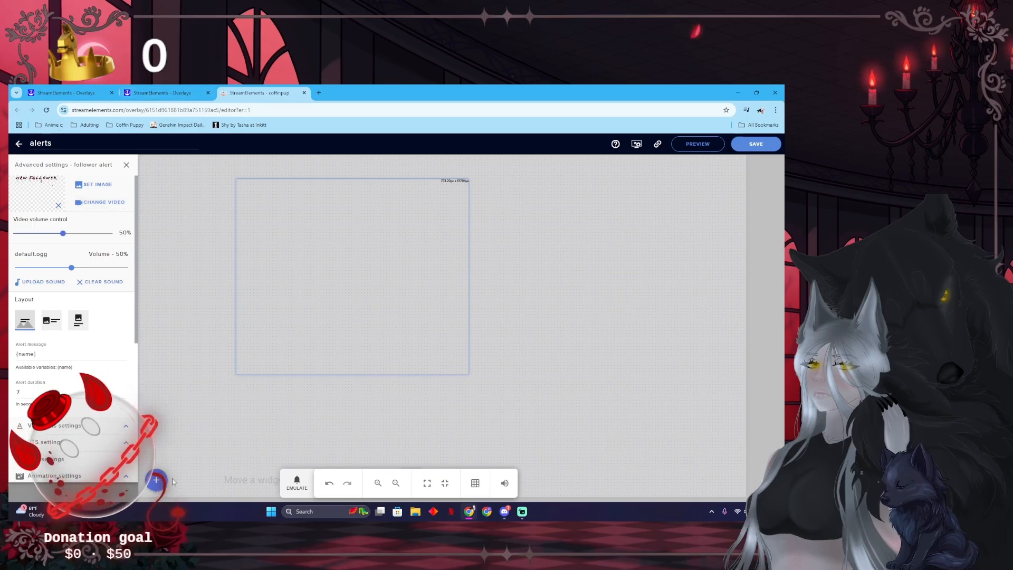
Browse the emulated alert events, bring Streamlabs Desktop over the browser briefly, move it away and dismiss the event list.
click(296, 483)
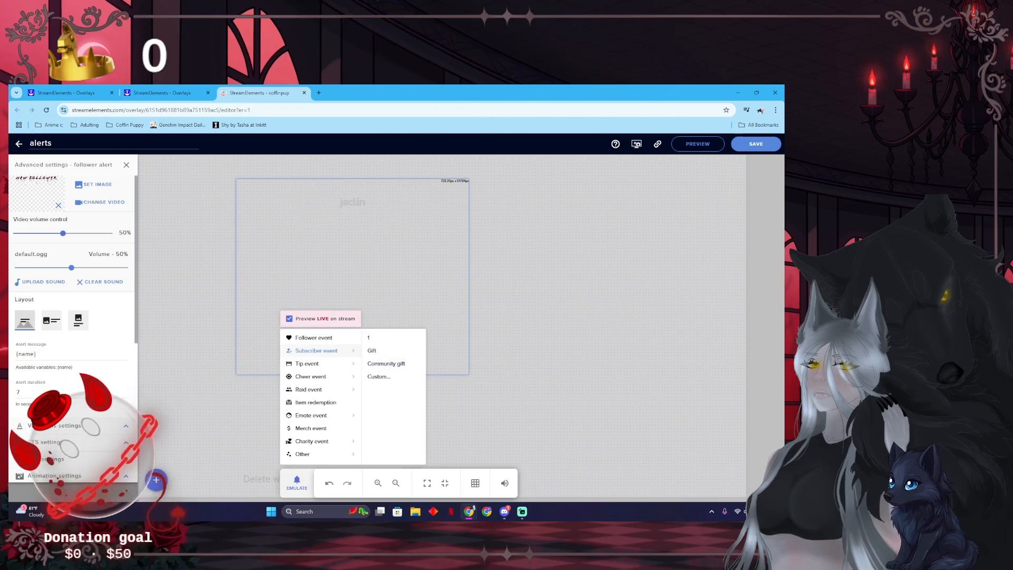
key(alt+Tab)
drag(780, 129, 414, 87)
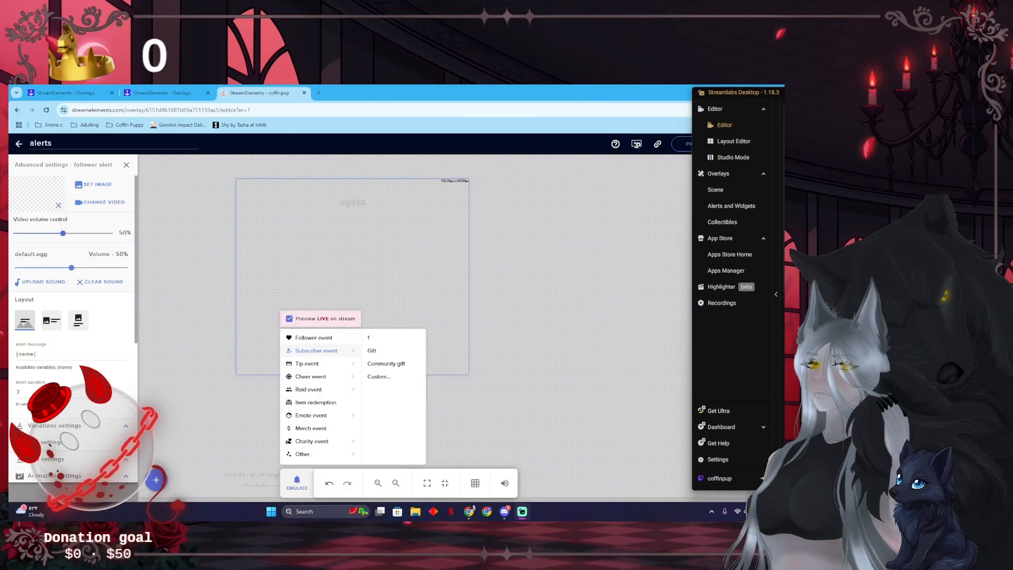
drag(744, 92, 784, 92)
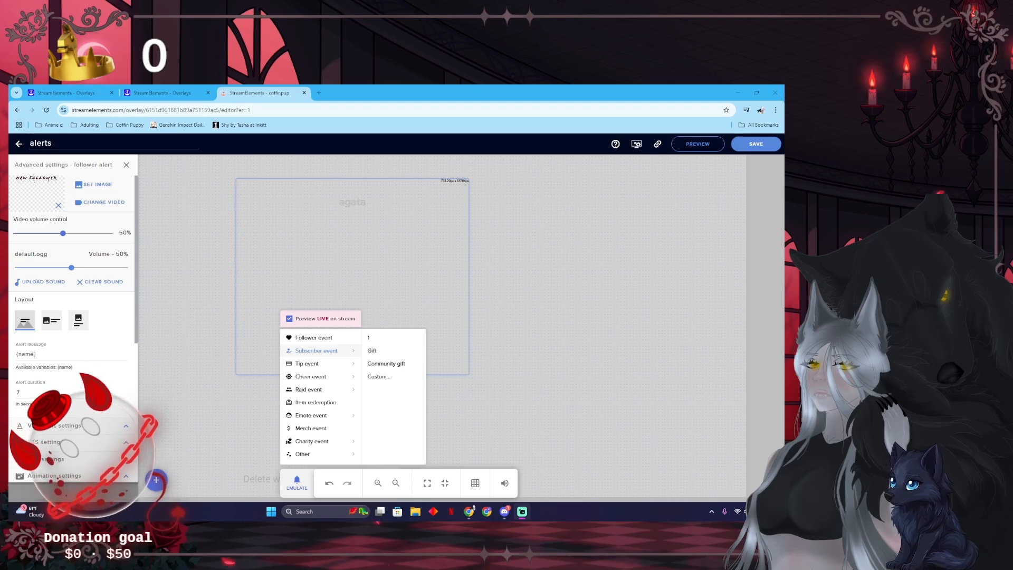
click(362, 140)
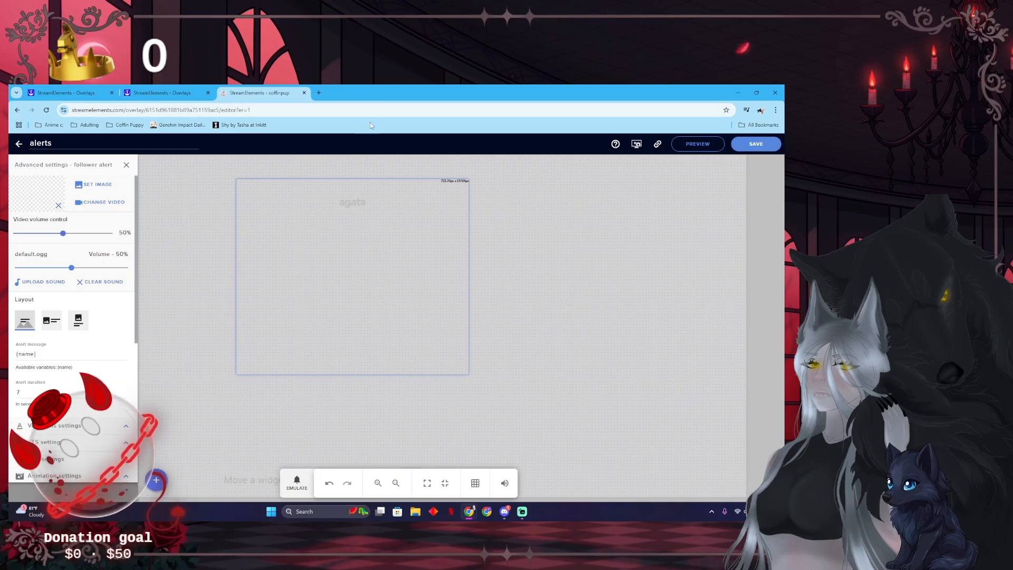
Close the alerts overlay, open the Crowns overlay for editing and select its crowns counter layer.
click(304, 92)
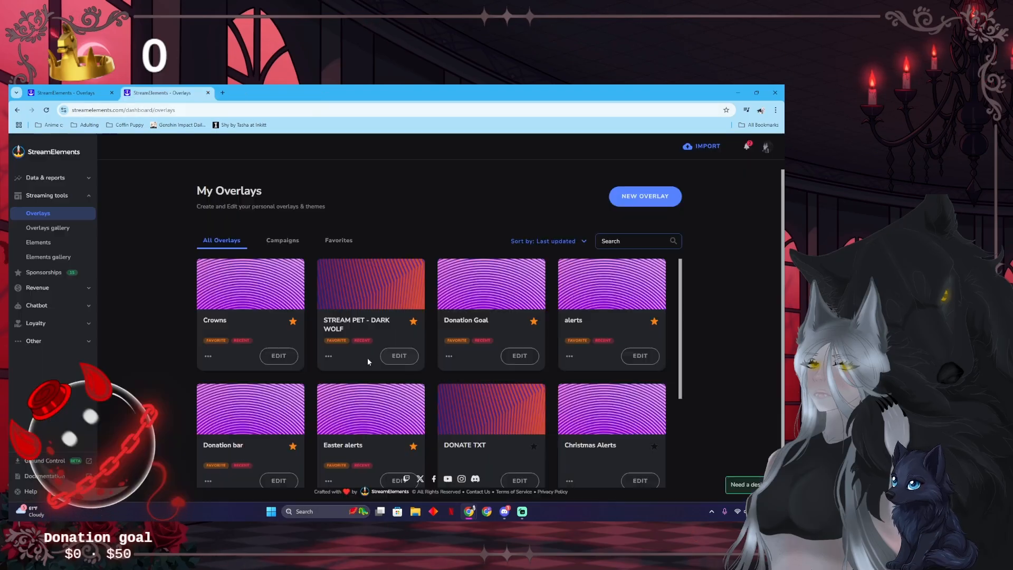
click(276, 357)
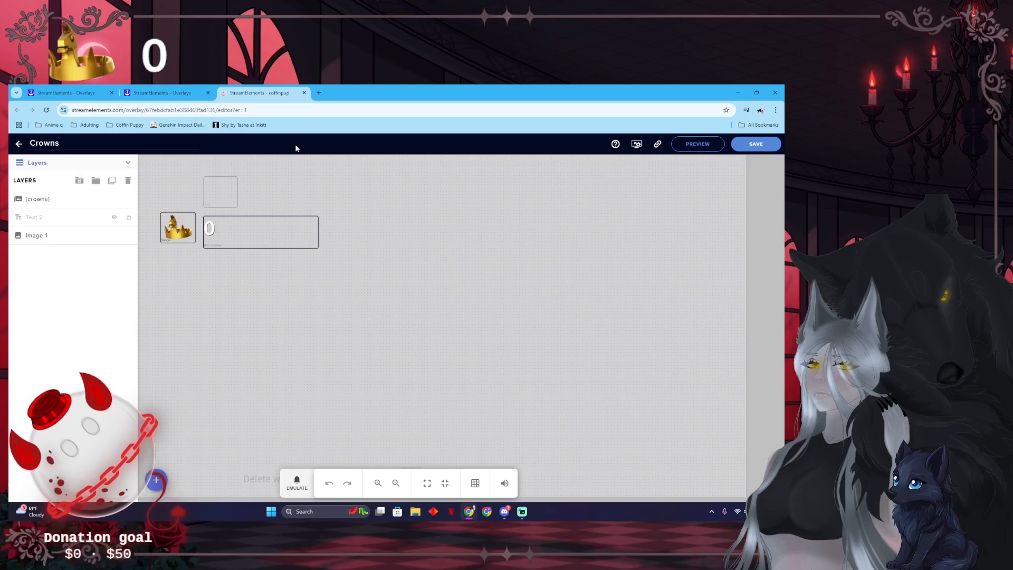
click(188, 95)
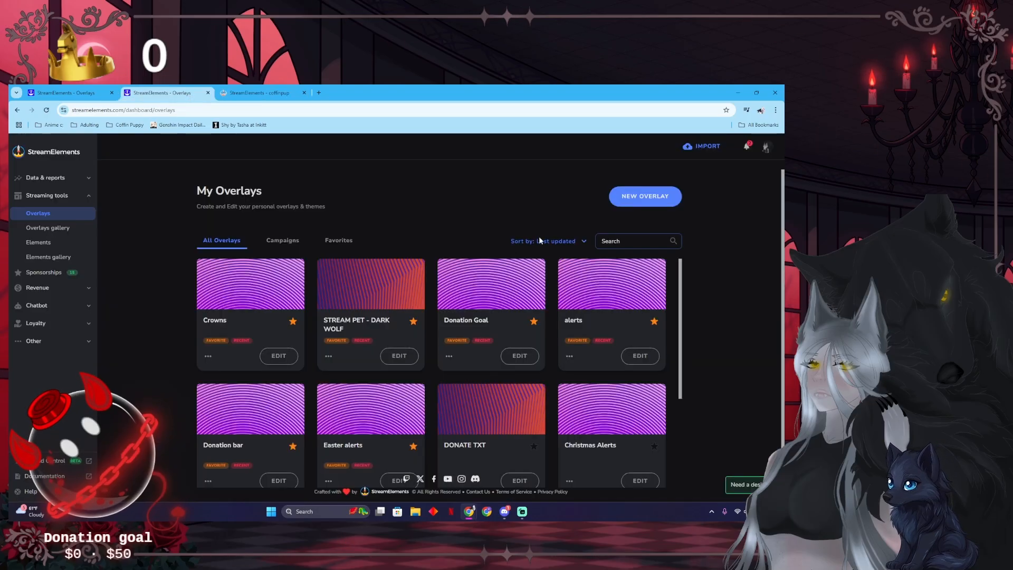
click(272, 93)
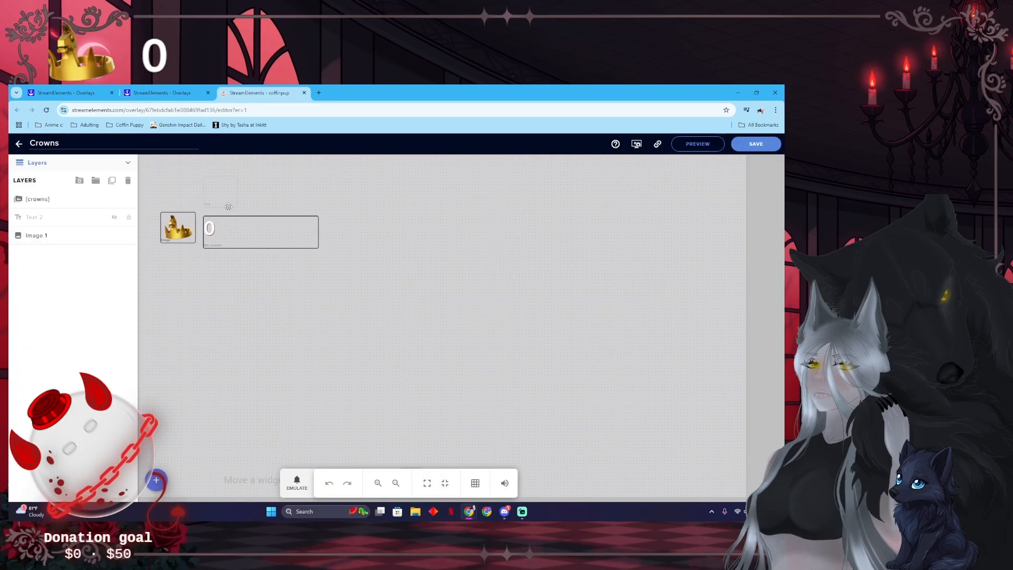
click(75, 203)
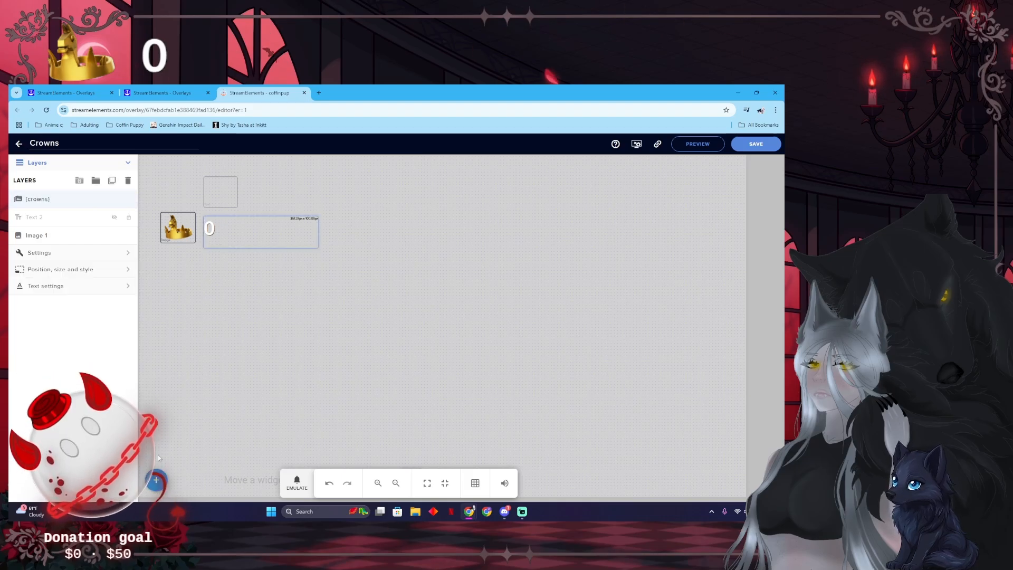
Browse the Labels widget categories and review the crowns counter's position, size and message settings.
click(156, 477)
mouse_move(202, 359)
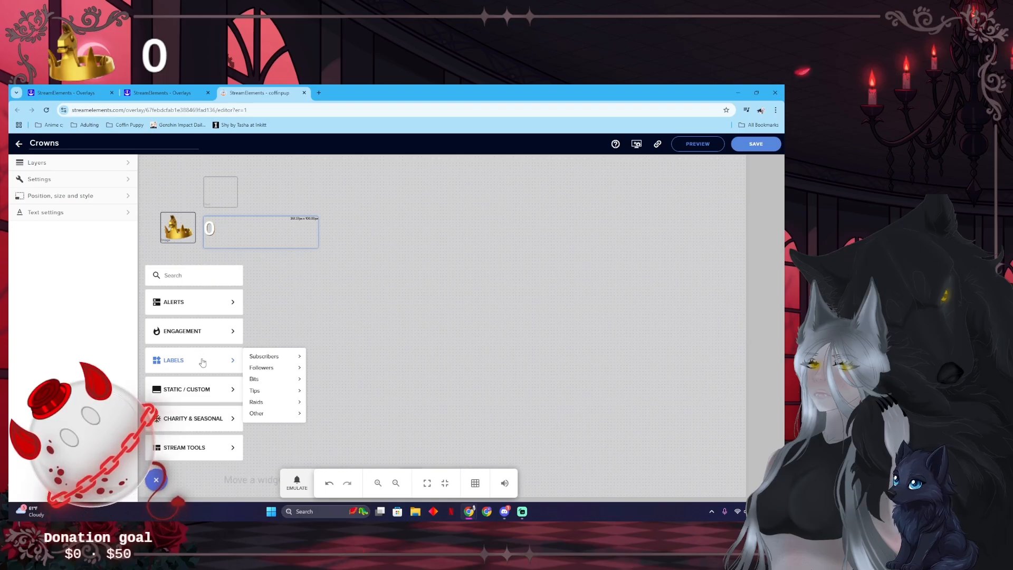
mouse_move(274, 416)
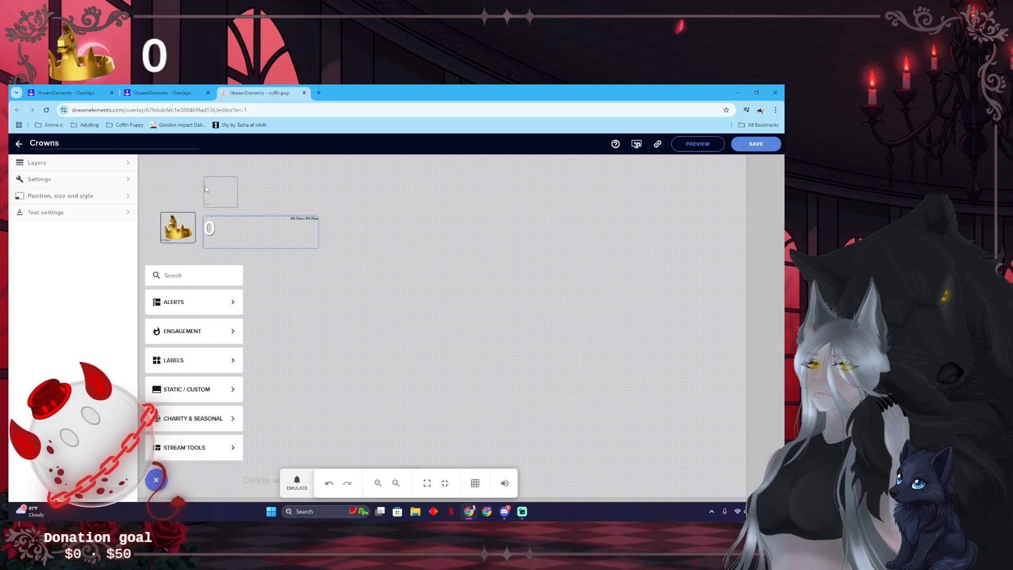
click(94, 197)
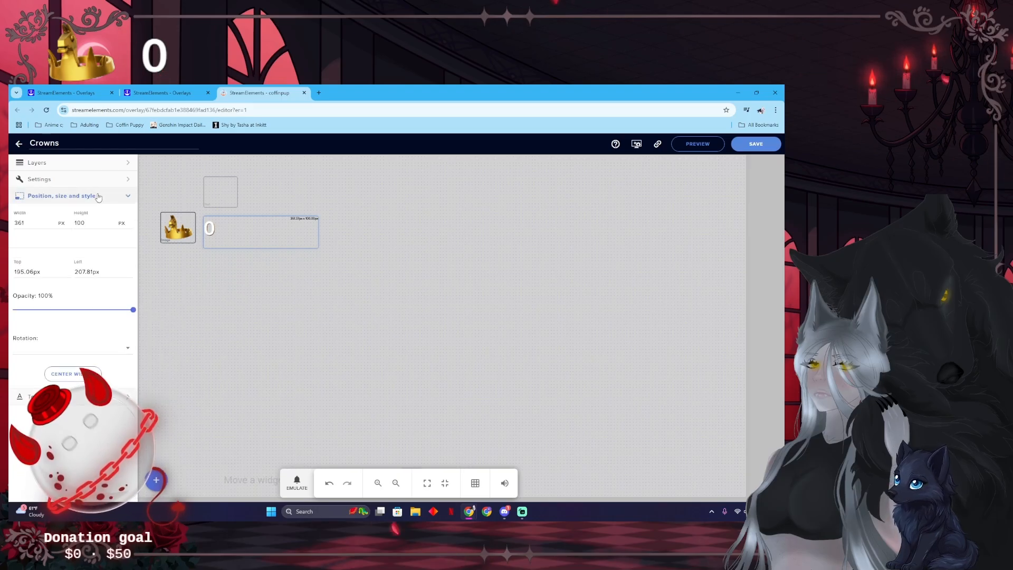
click(95, 184)
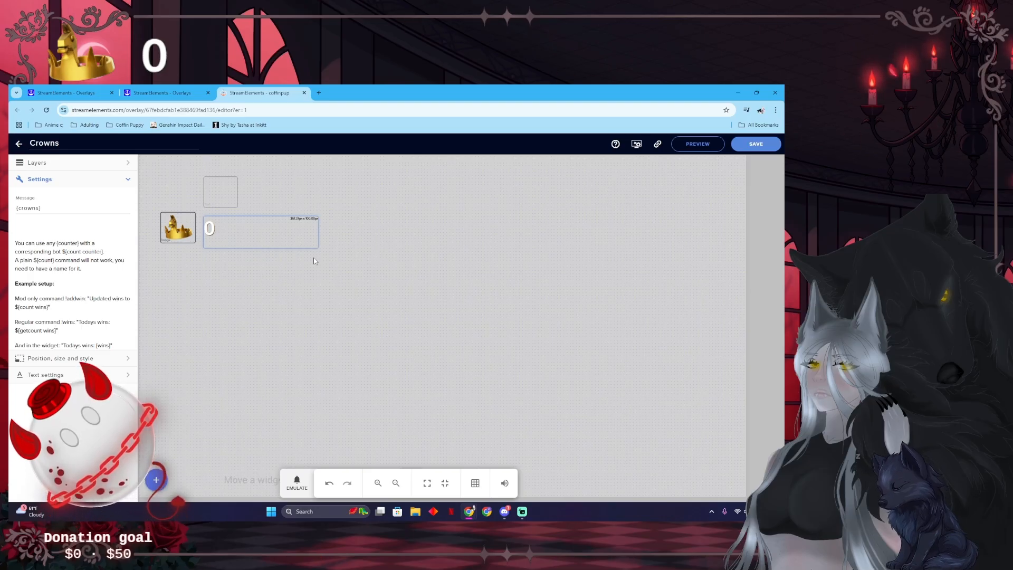
Leave the Crowns overlay editor and close the extra StreamElements browser tabs, keeping one open.
click(20, 146)
click(422, 177)
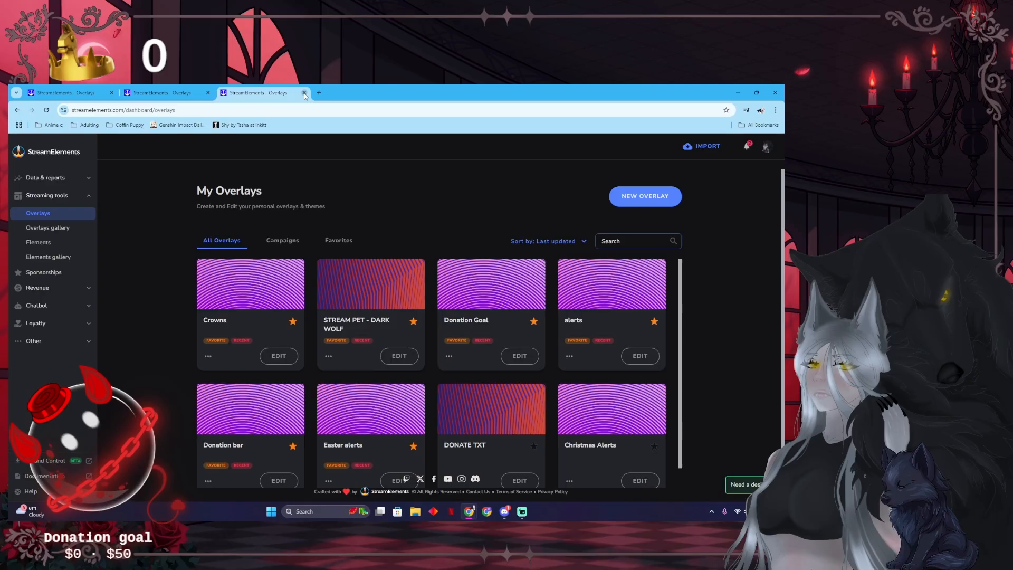
click(304, 93)
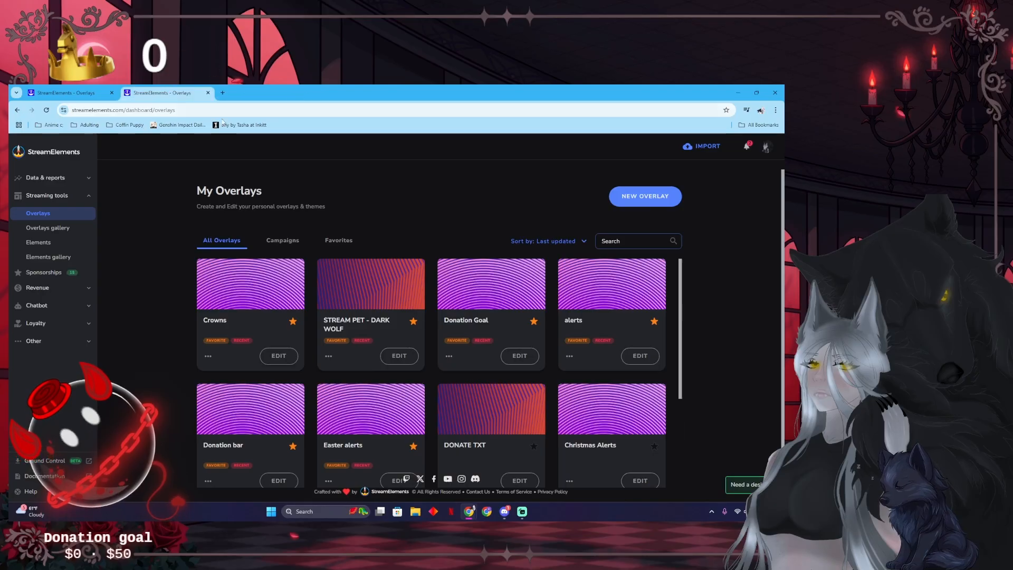
click(95, 93)
click(112, 93)
Open the chatbot's Chat commands page and look through the list of default commands.
click(66, 306)
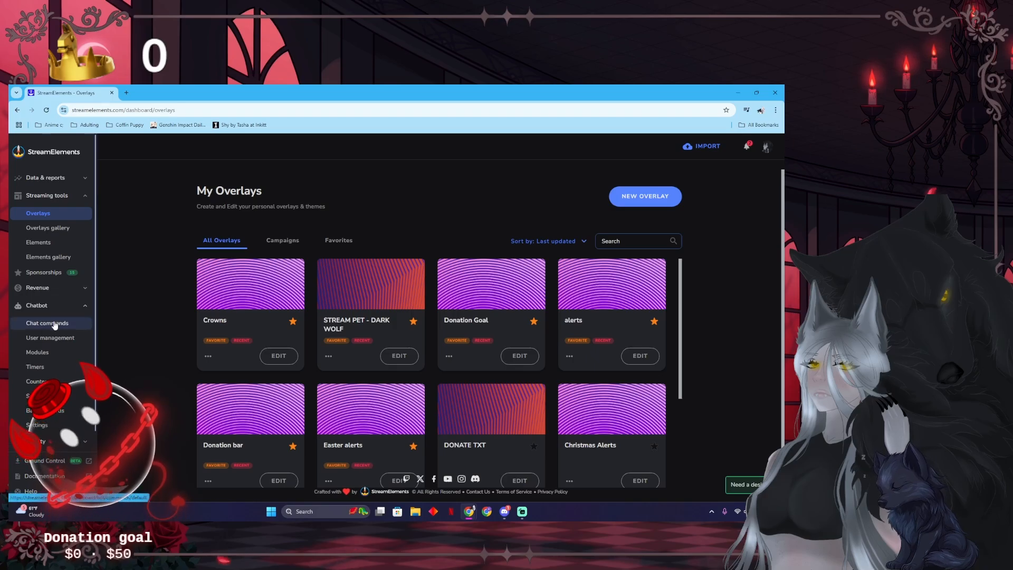
click(55, 323)
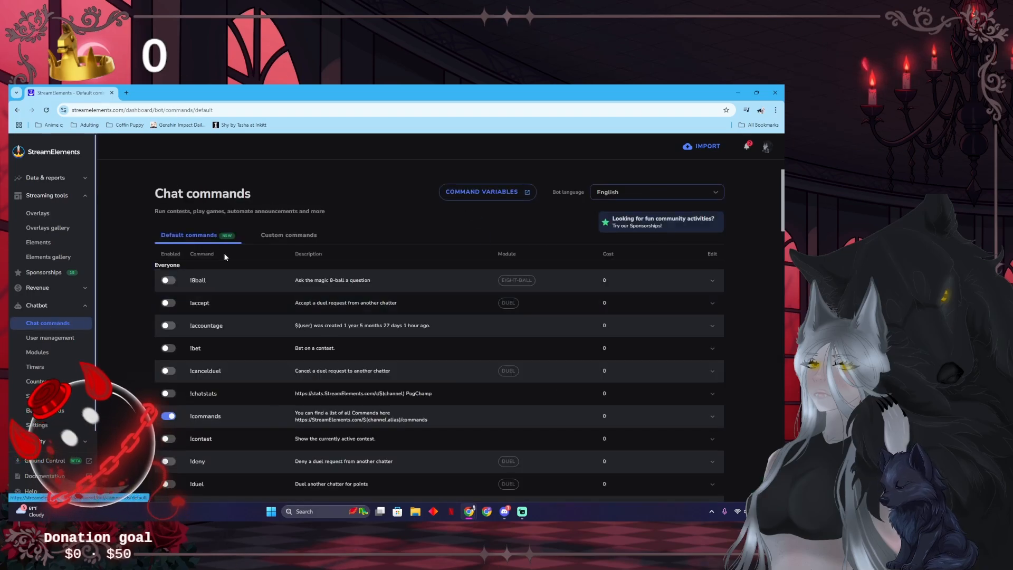
scroll(252, 267, down, 3)
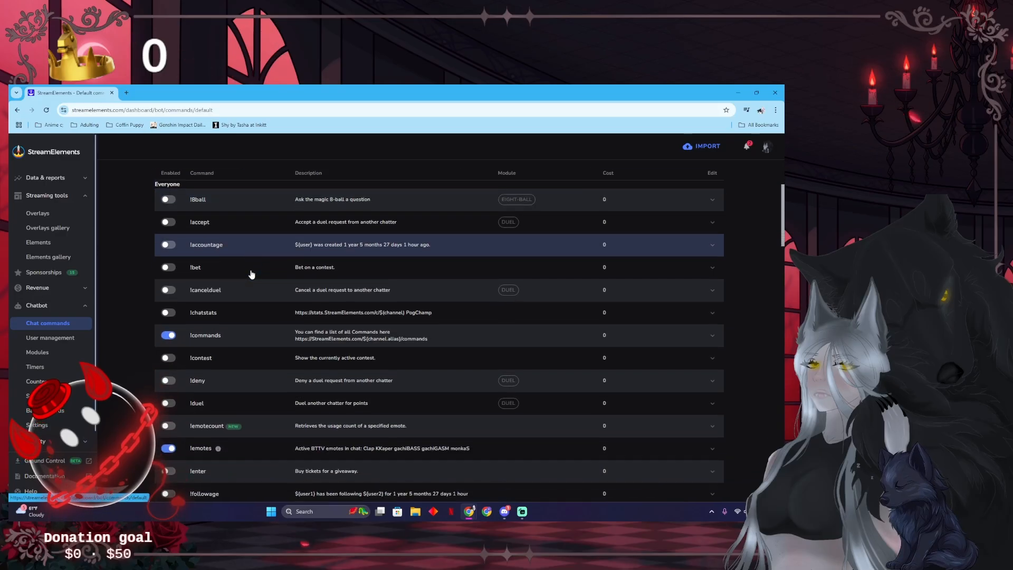
scroll(251, 275, down, 5)
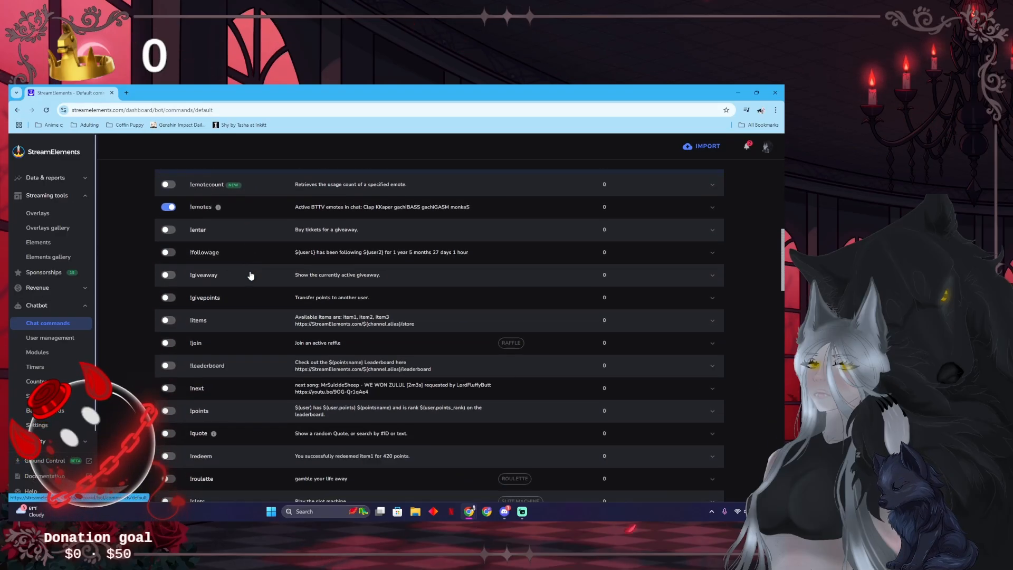
scroll(252, 276, up, 8)
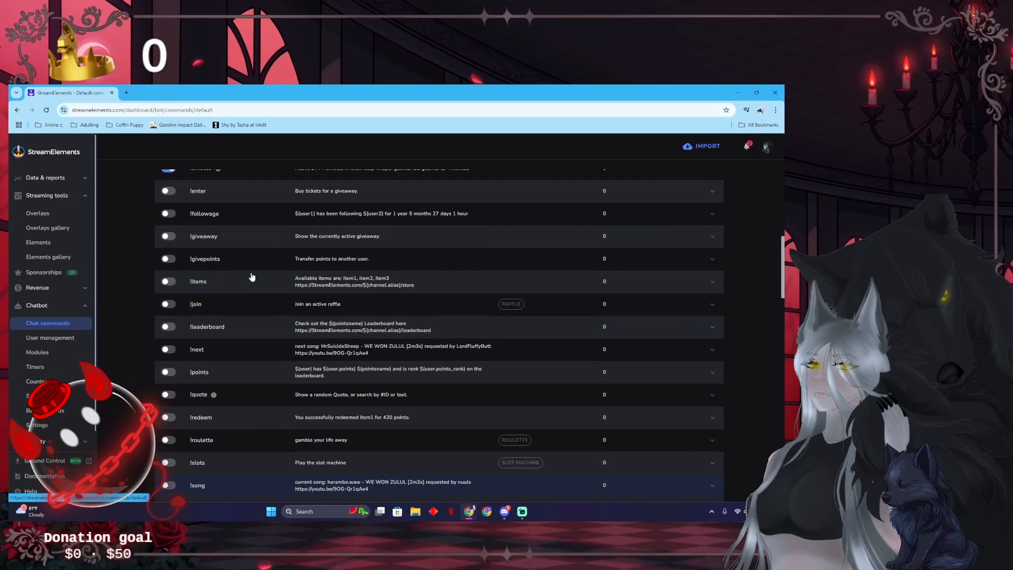
Show the custom commands and review the !fn command's name, response type, user level and response text.
click(274, 239)
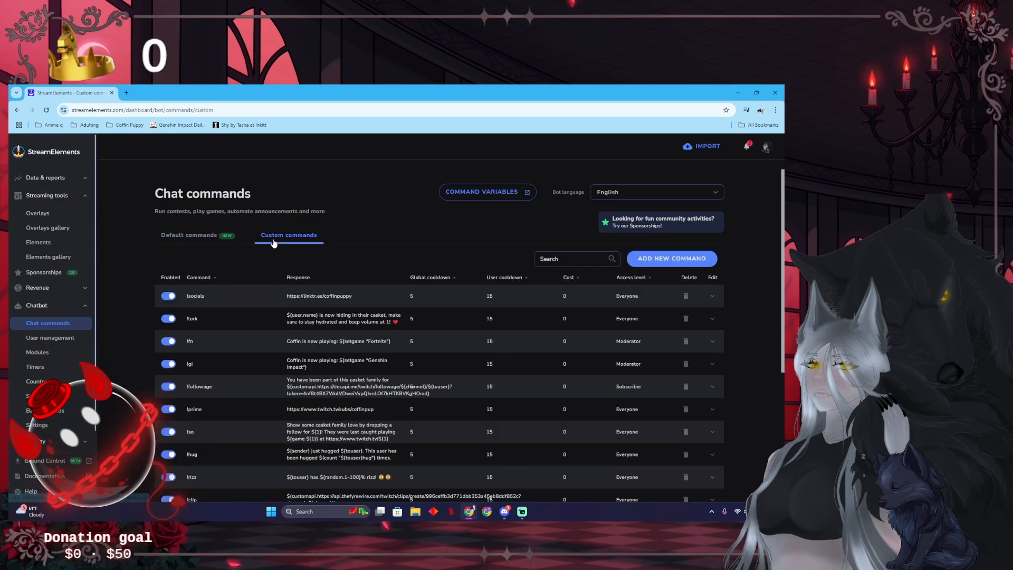
click(247, 346)
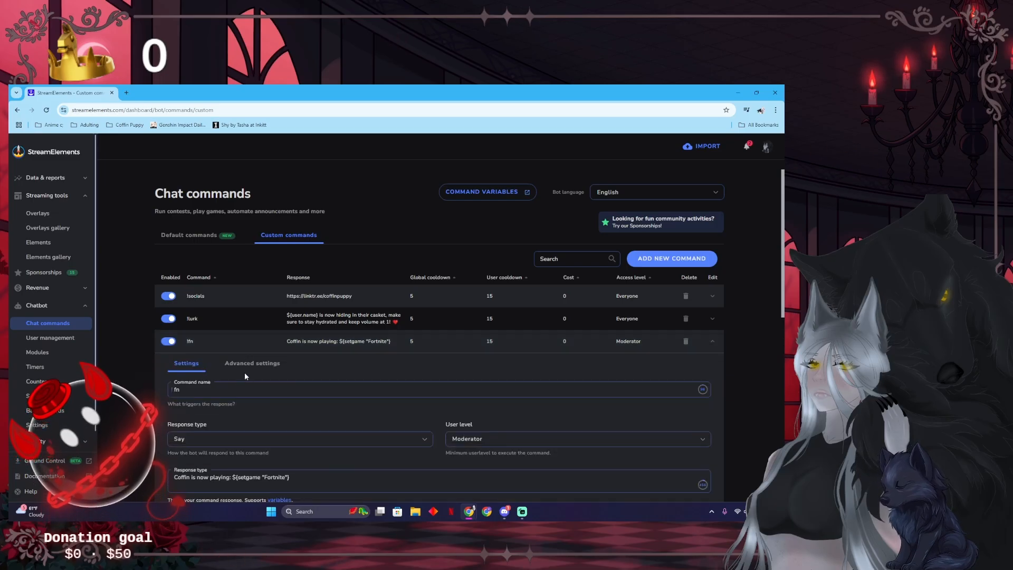
scroll(267, 374, down, 2)
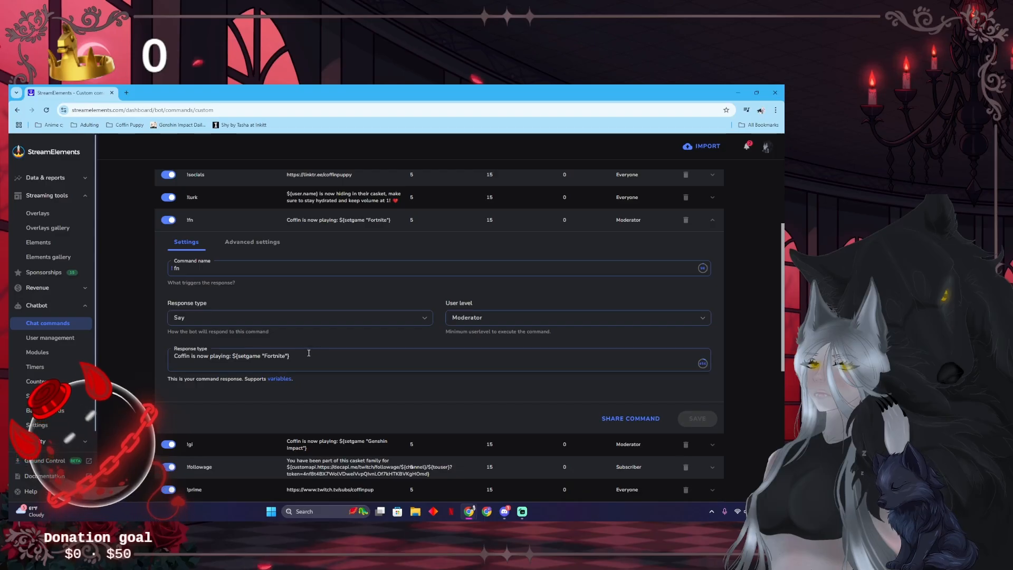
scroll(306, 353, up, 2)
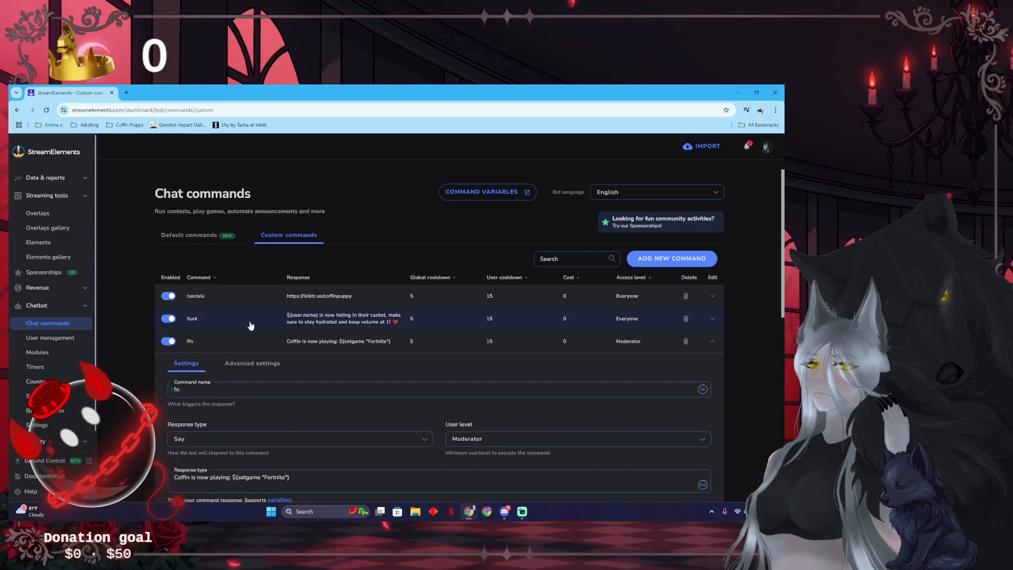
Expand the !gi custom command and review its settings and Genshin Impact response without changing them.
scroll(248, 343, down, 3)
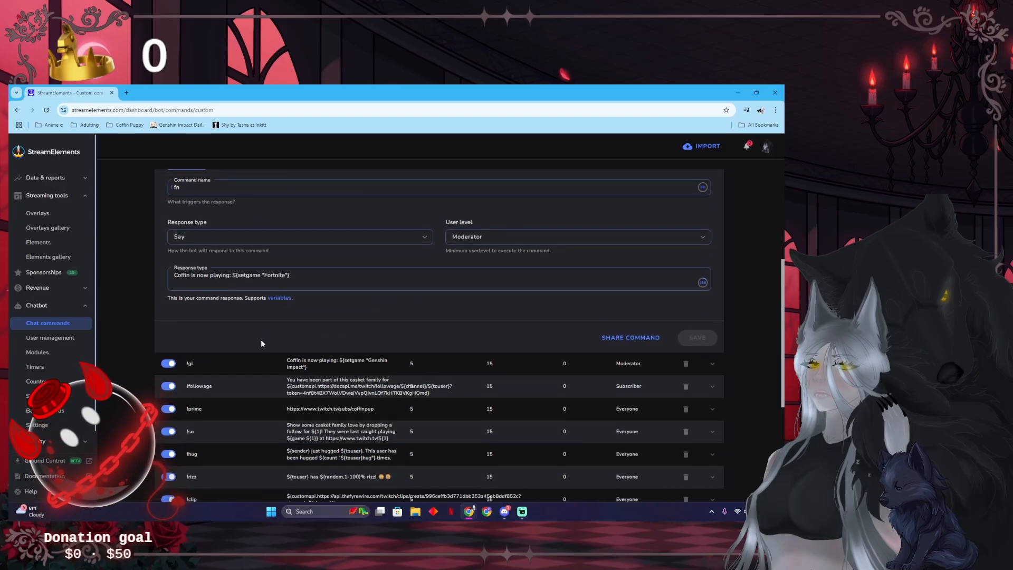
click(264, 366)
scroll(285, 374, down, 2)
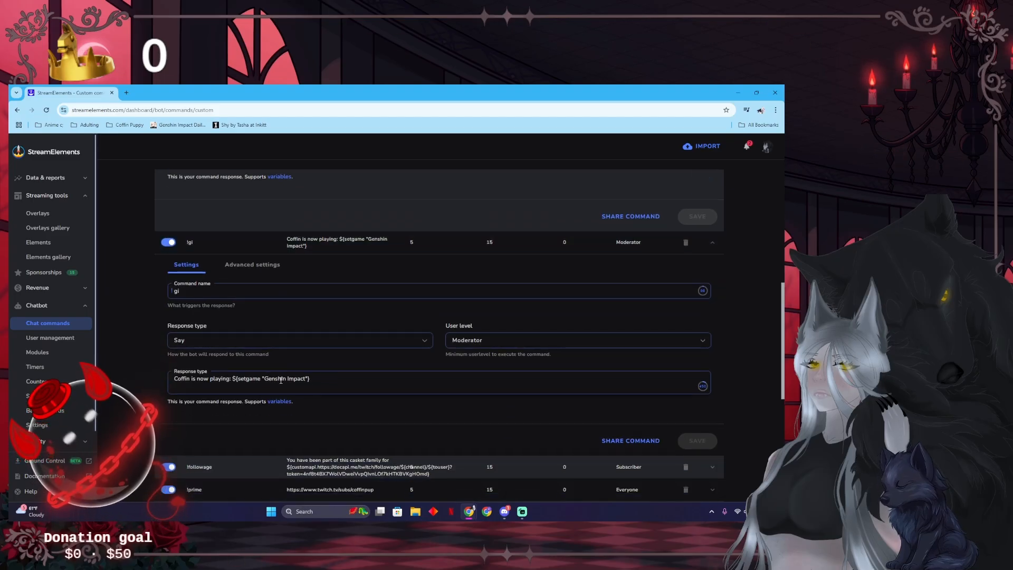
click(323, 381)
click(336, 415)
Expand the !prime custom command and review its user level and subscription link response.
scroll(248, 387, down, 3)
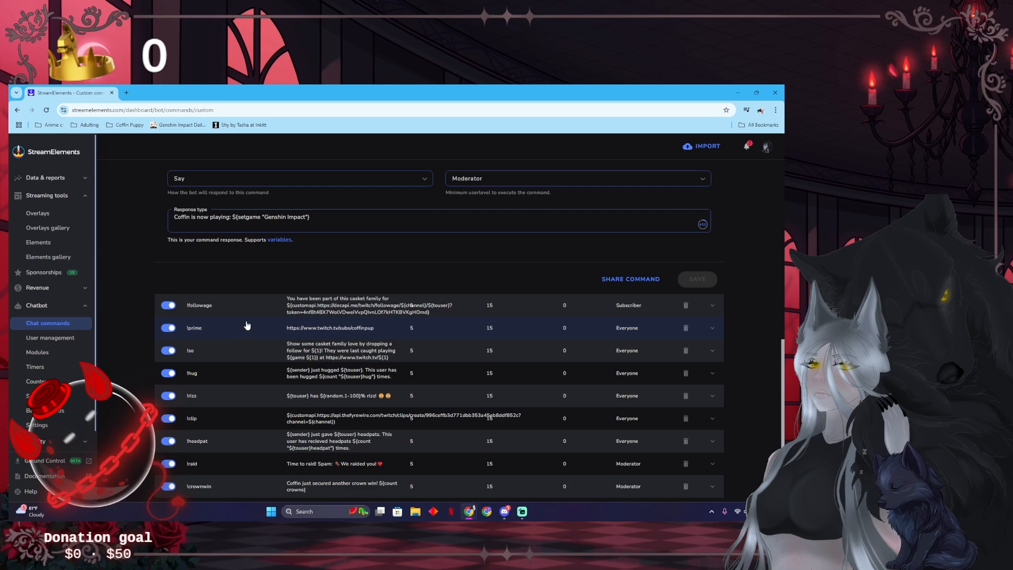
click(253, 327)
scroll(253, 328, down, 2)
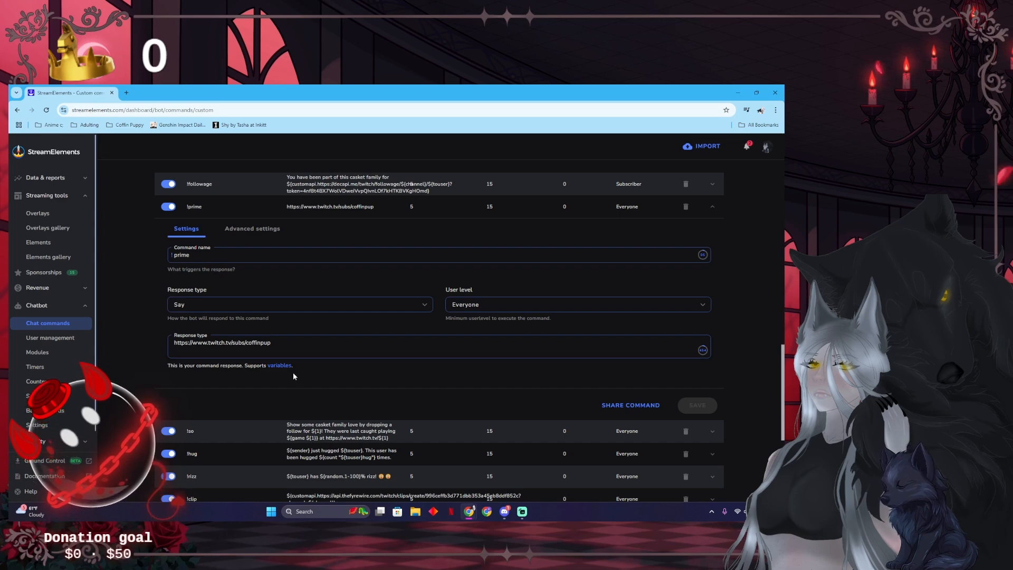
Expand the !so custom command, review its user level and shoutout response, and collapse it.
scroll(286, 364, down, 2)
scroll(274, 343, down, 1)
click(244, 275)
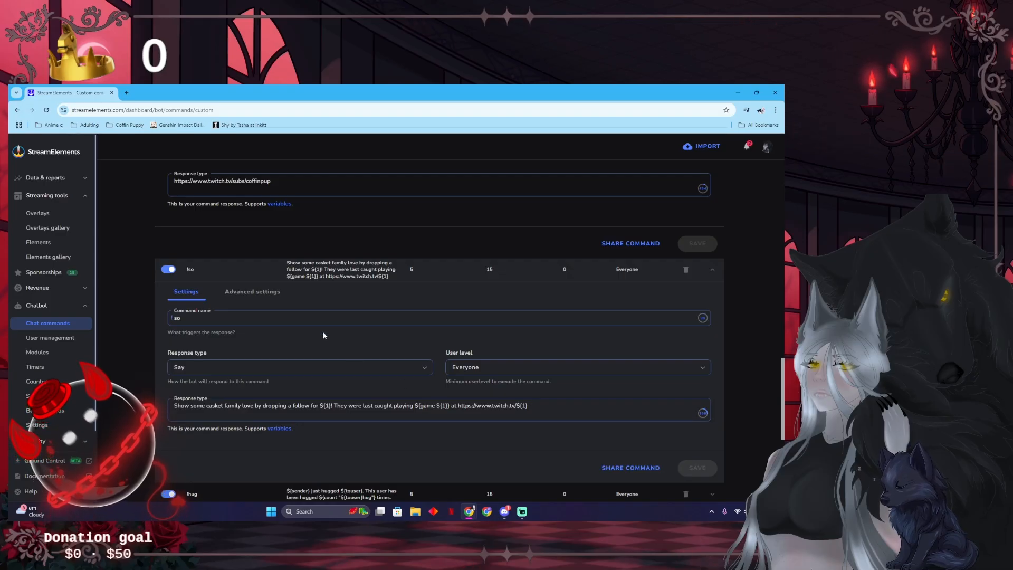
scroll(323, 335, down, 2)
scroll(392, 318, up, 2)
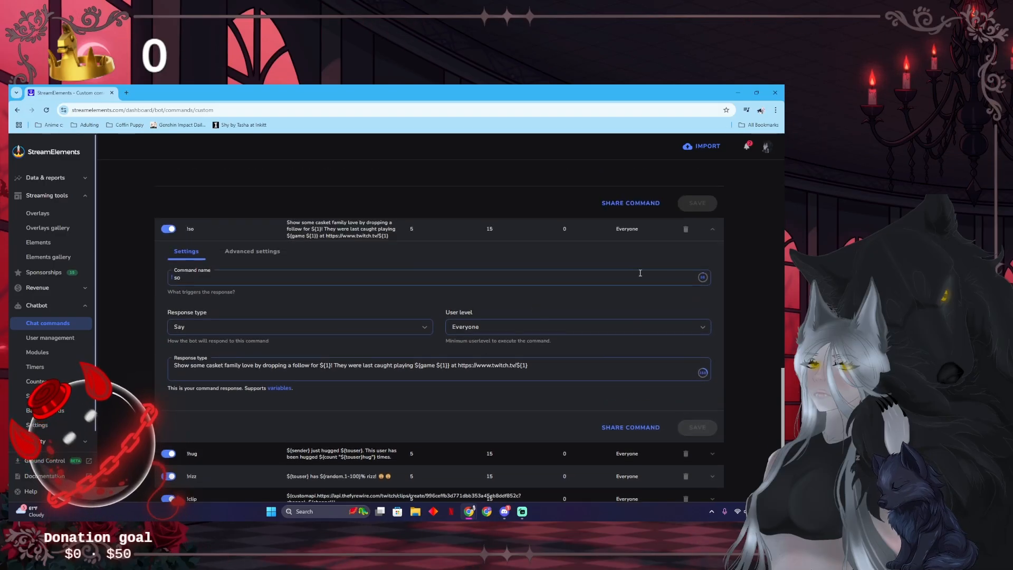
click(707, 233)
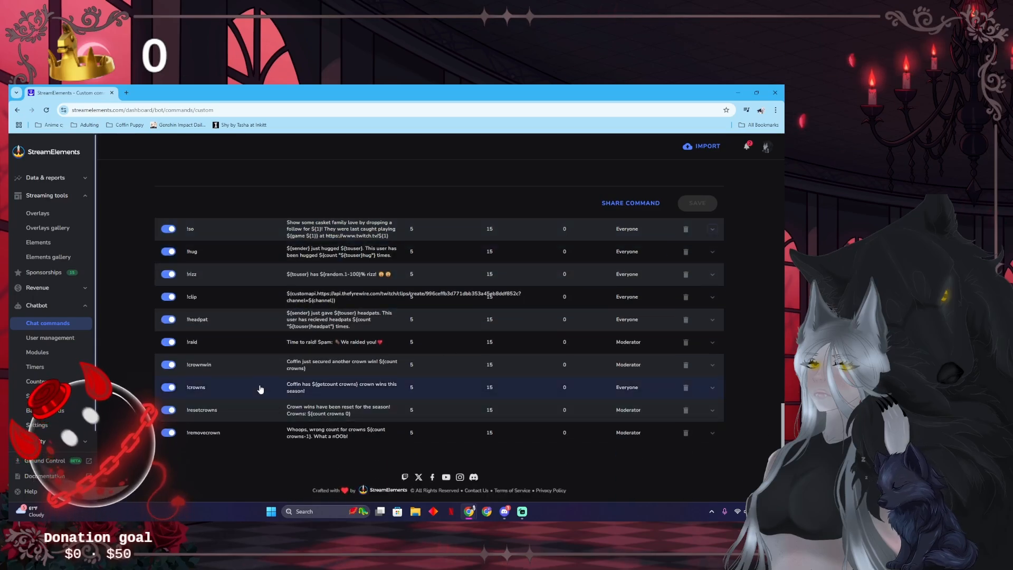
Expand the !raid custom command, review its user level and raid message, and collapse it.
click(239, 351)
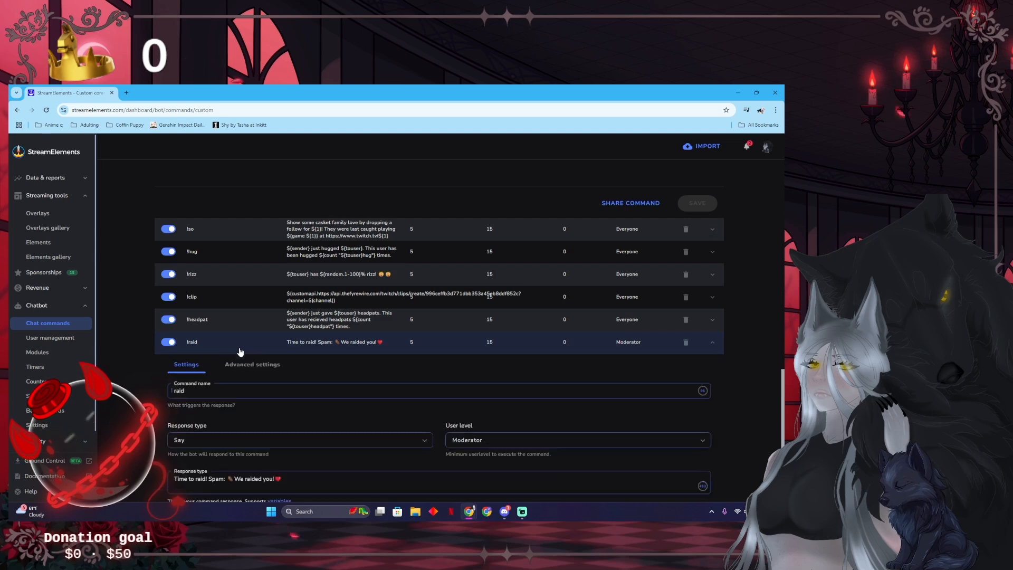
scroll(343, 407, down, 4)
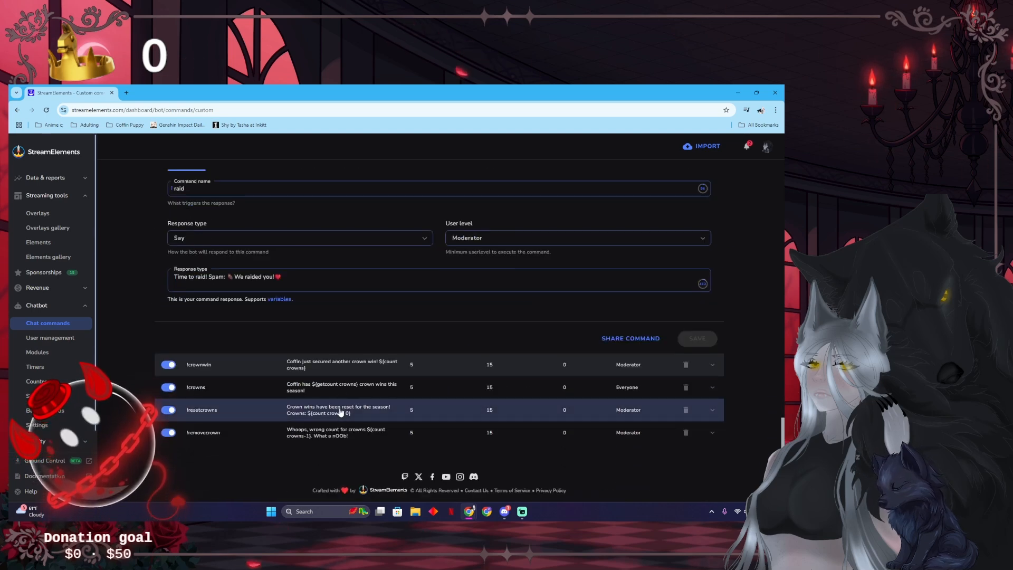
scroll(346, 279, up, 2)
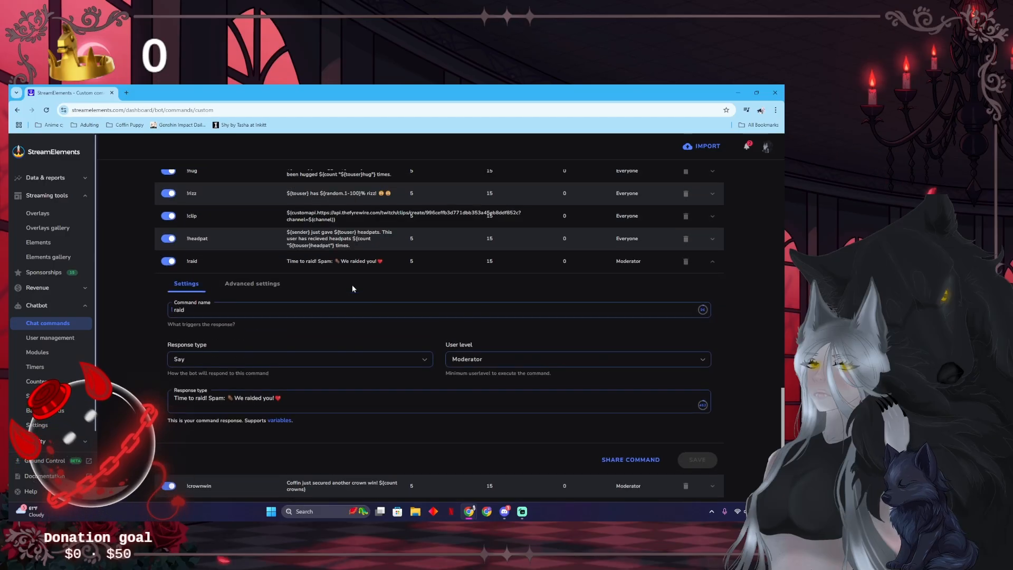
click(710, 263)
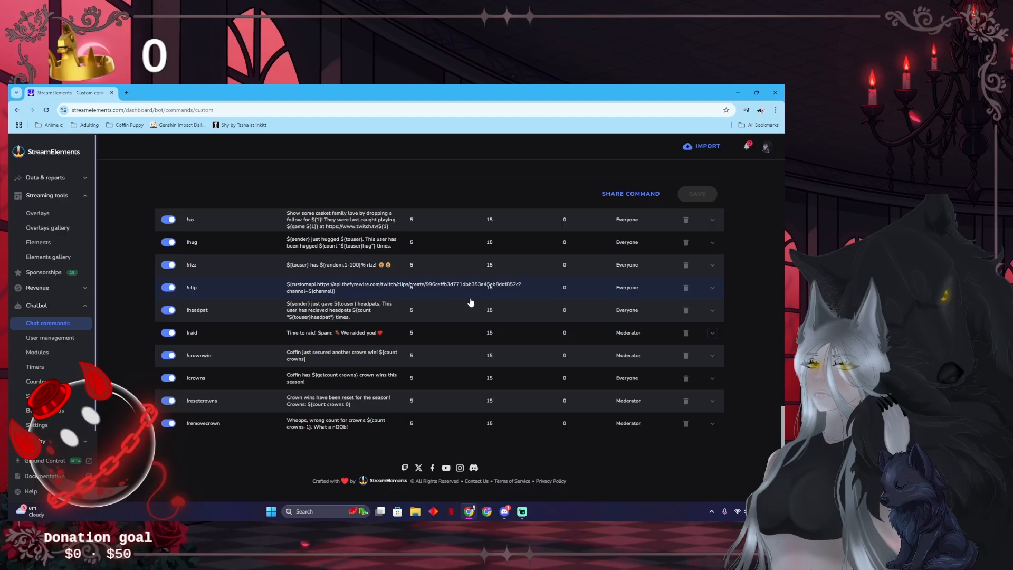
Expand the !clip custom command, review its user level and custom API response, and collapse it.
click(712, 287)
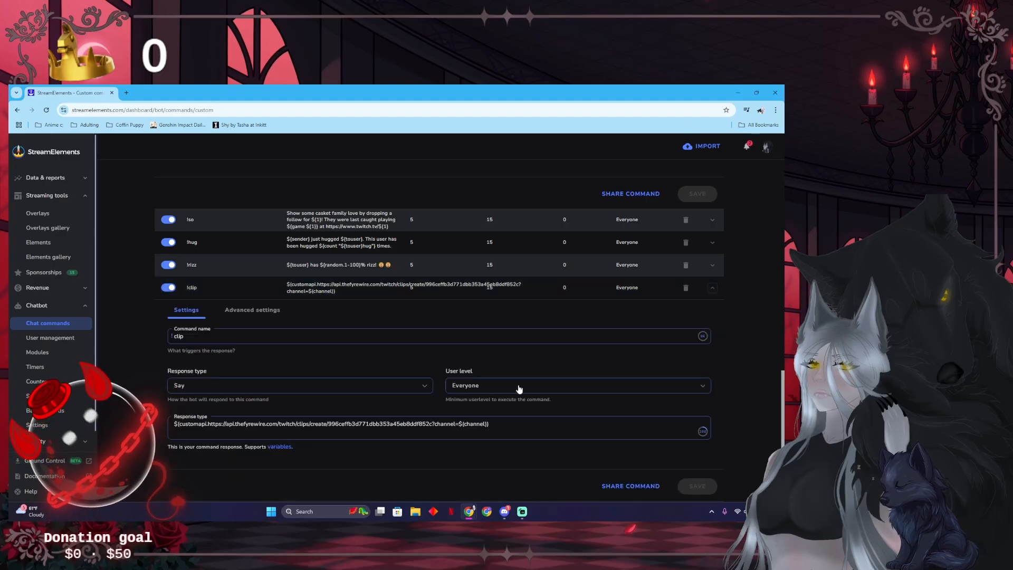
scroll(507, 384, down, 2)
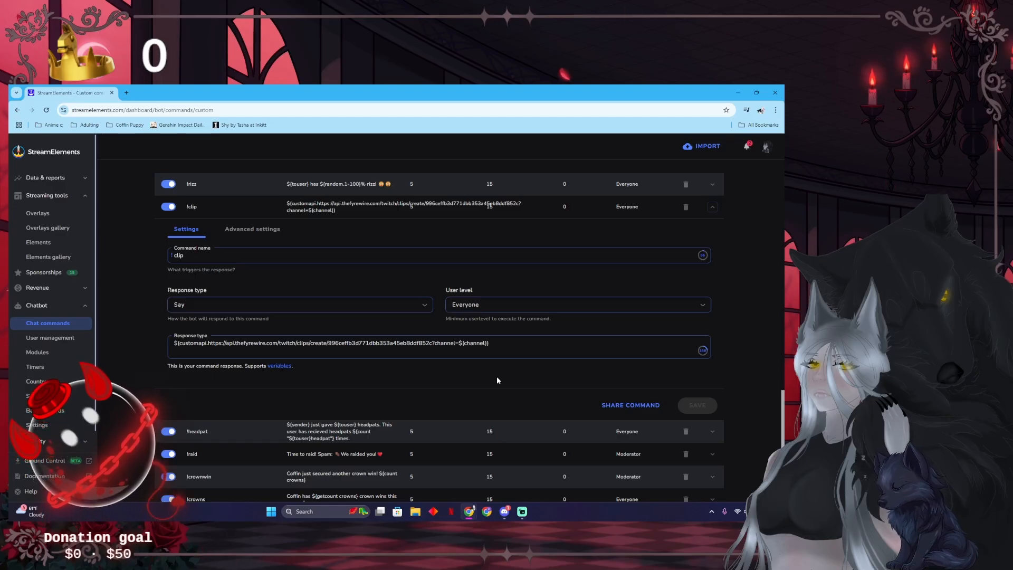
click(712, 210)
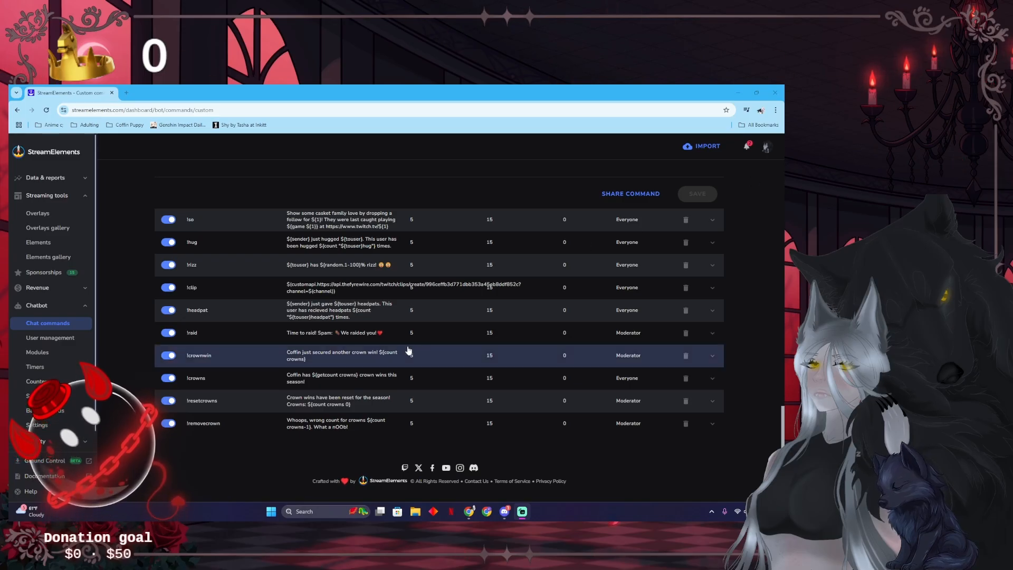
Expand the !crownwin command, review its basic and advanced settings, and highlight the counter name in its response.
click(232, 359)
scroll(291, 356, down, 2)
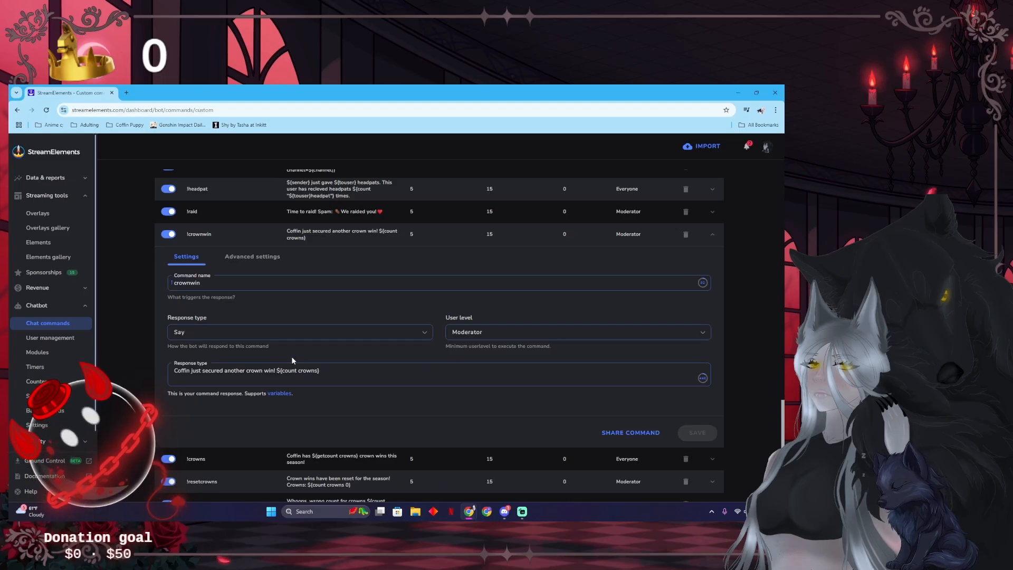
click(245, 258)
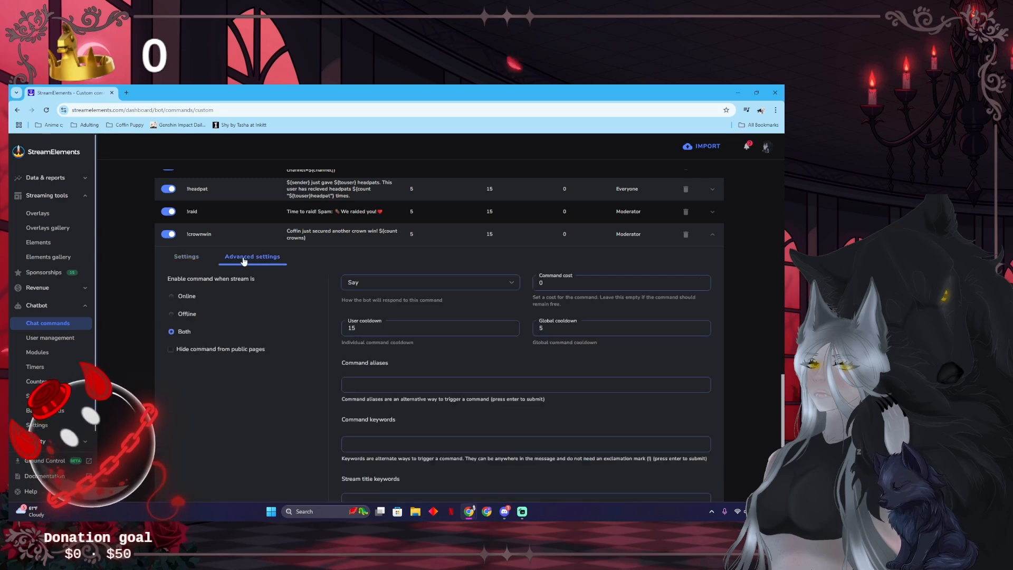
click(186, 256)
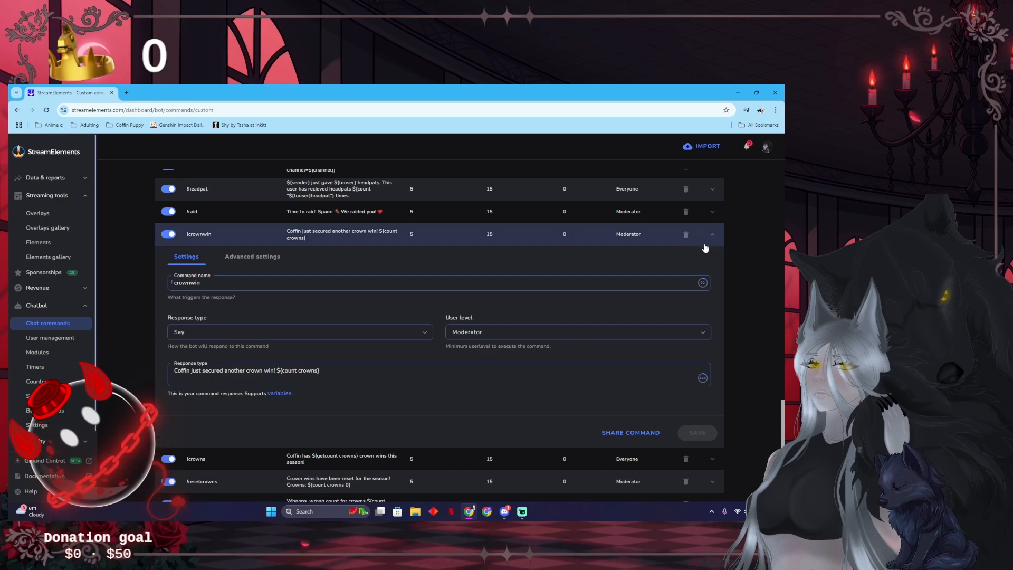
drag(298, 371, 317, 371)
click(310, 371)
double_click(308, 370)
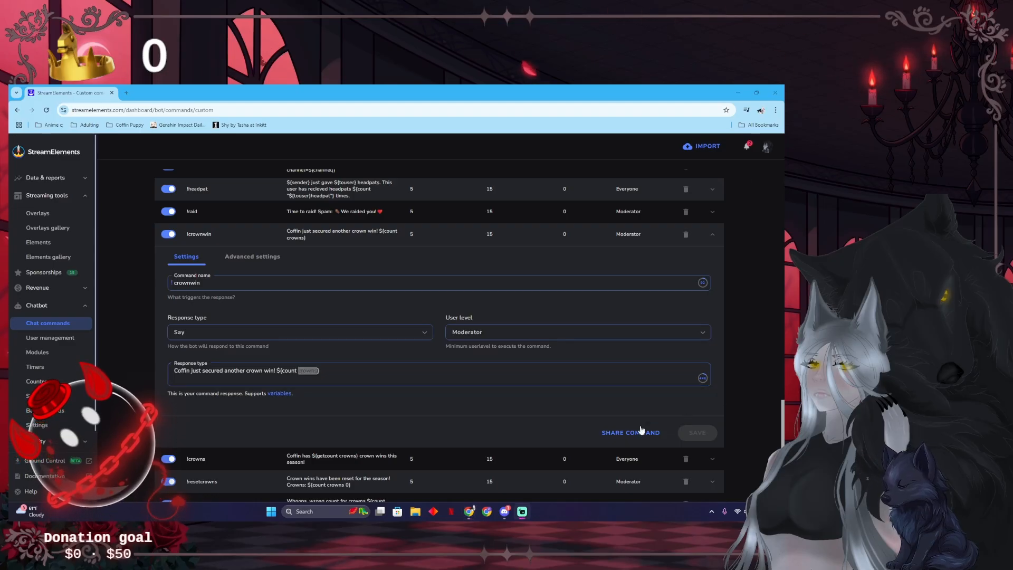
Switch to Streamlabs Desktop and send !crownwin and !cw in the stream chat to test the crown counter.
click(740, 270)
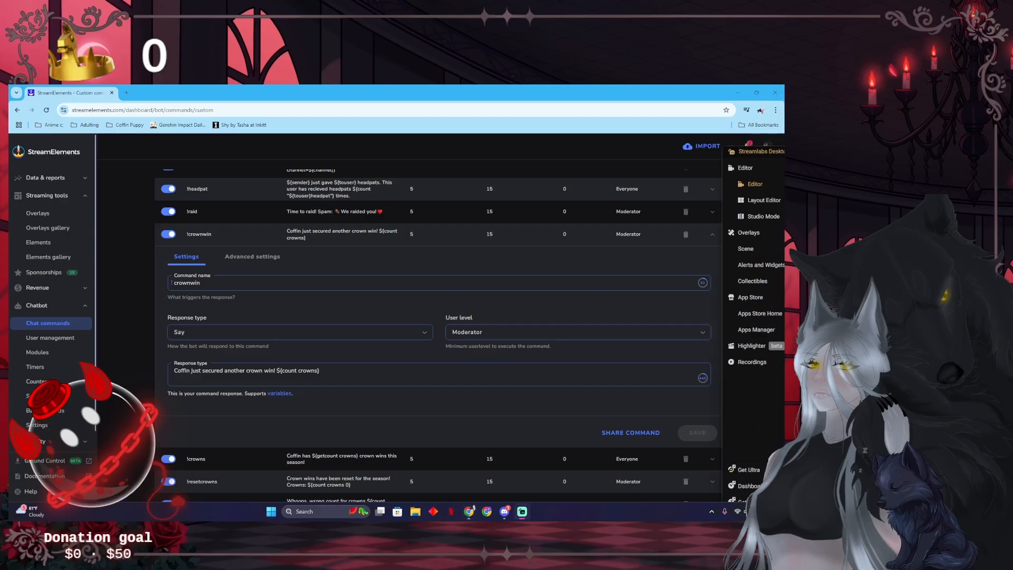
key(alt+Tab)
click(780, 299)
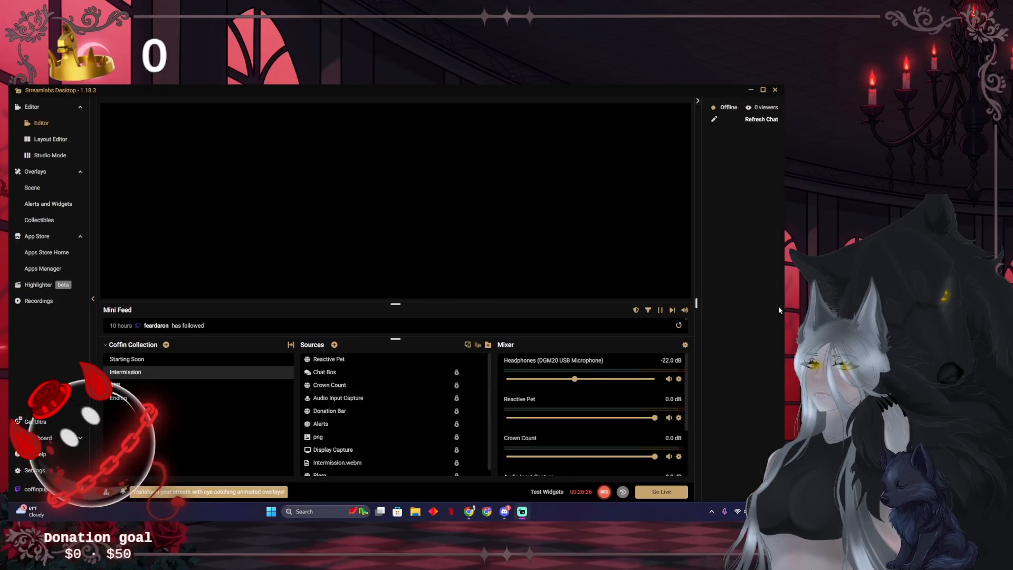
click(699, 467)
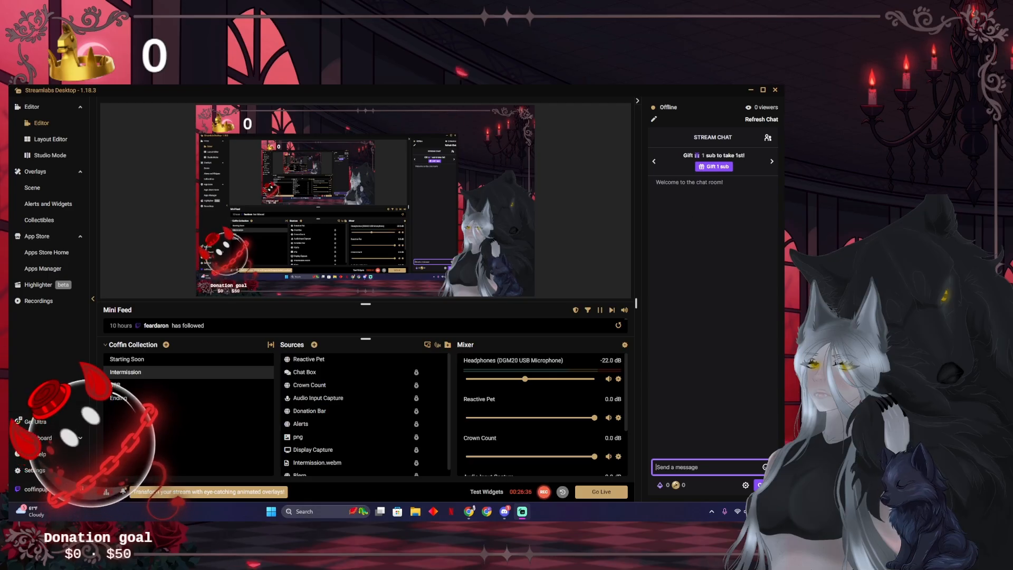
key(alt+Tab)
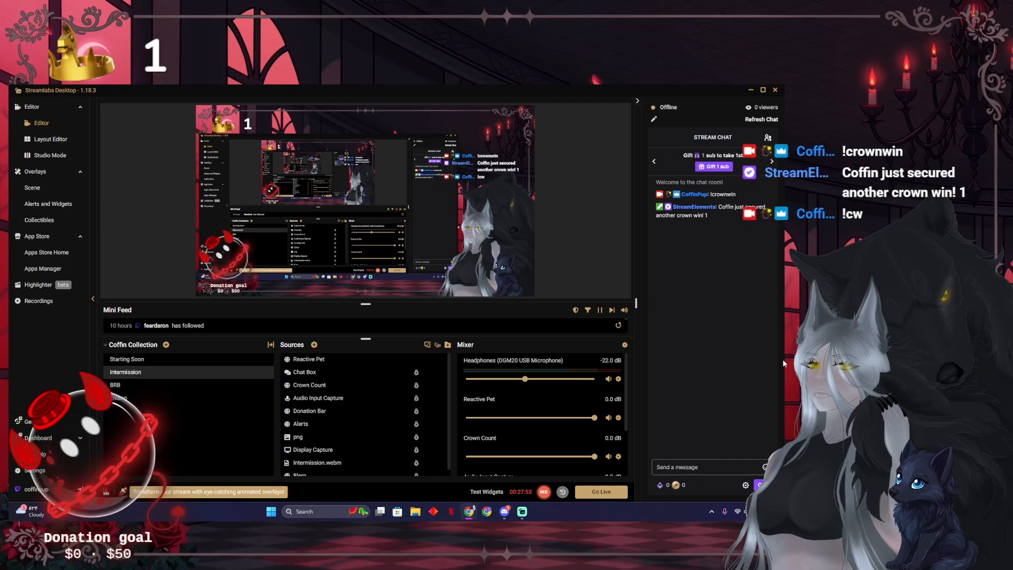
Return to StreamElements, add !cw as a command alias in the !crownwin command's advanced settings, and save it.
click(751, 90)
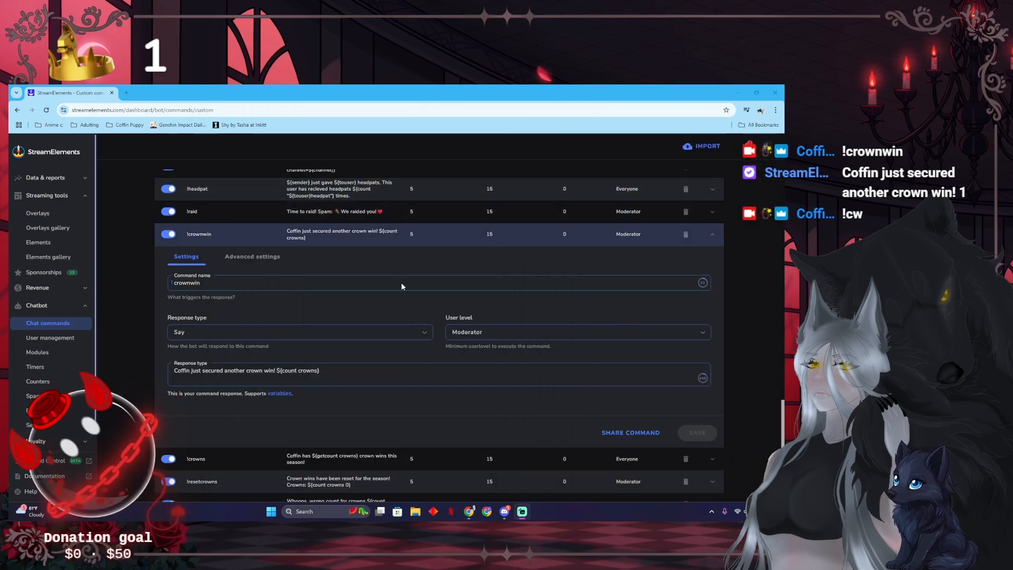
click(252, 263)
scroll(378, 340, down, 1)
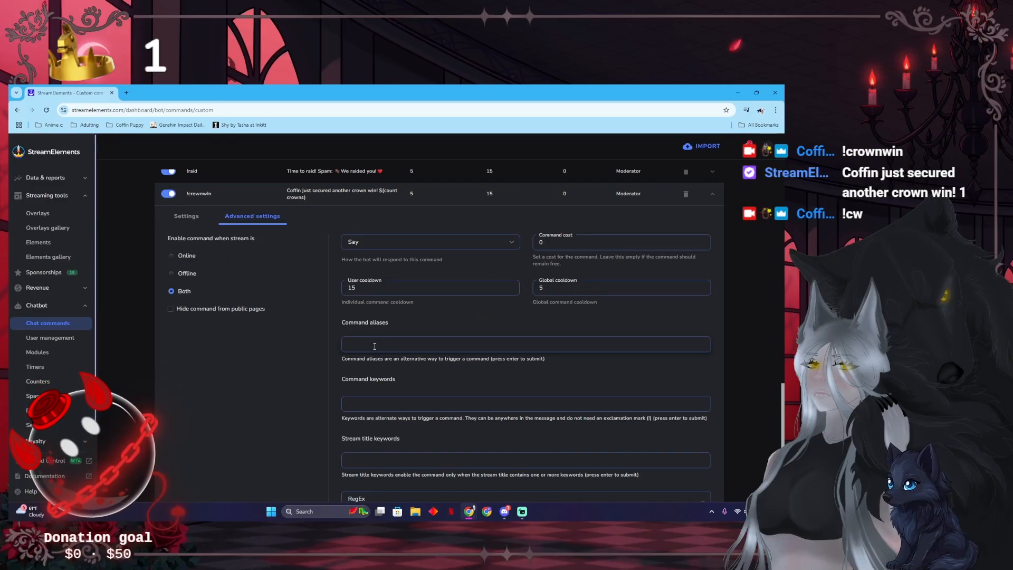
click(375, 346)
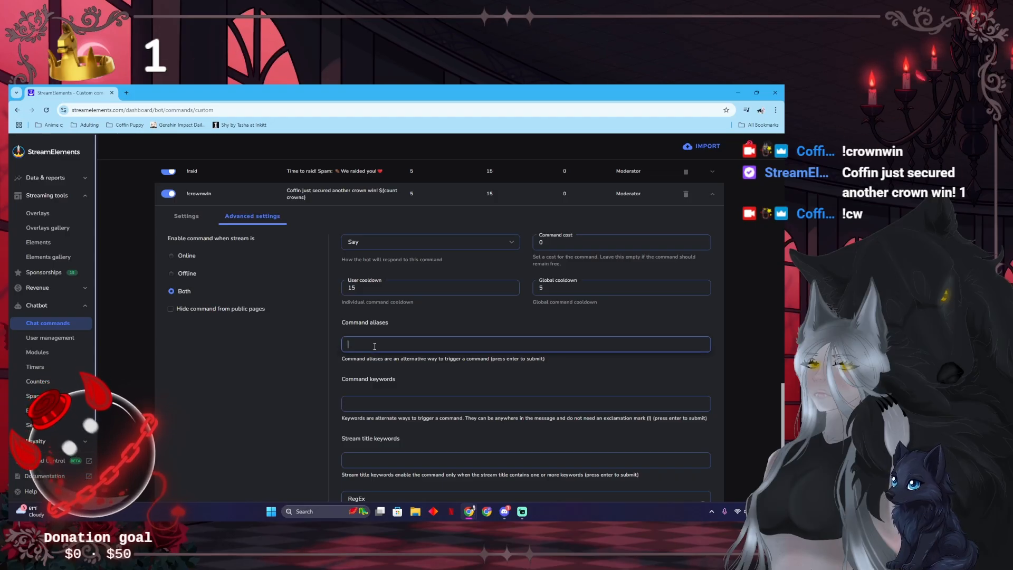
text(!)
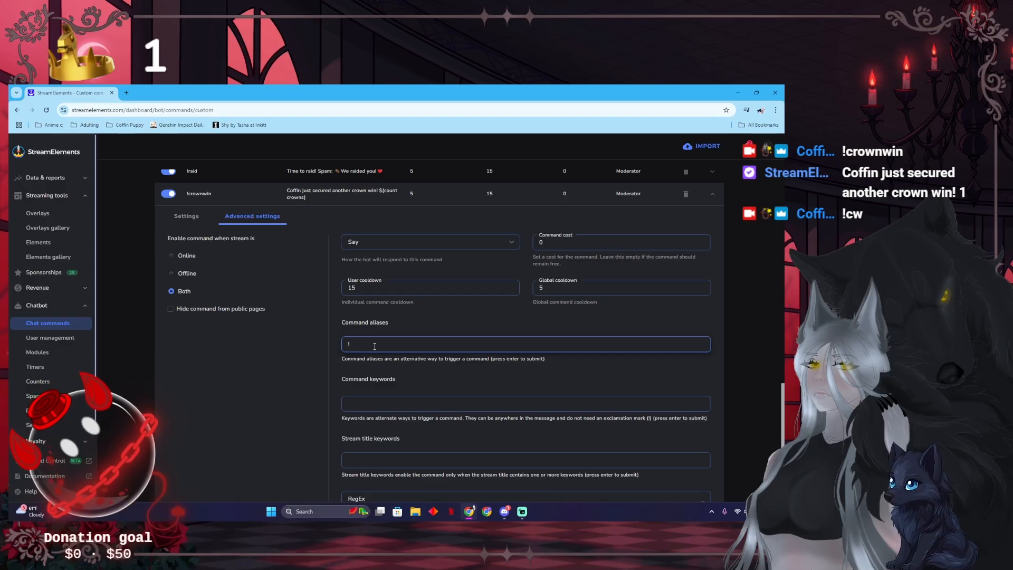
text(cw)
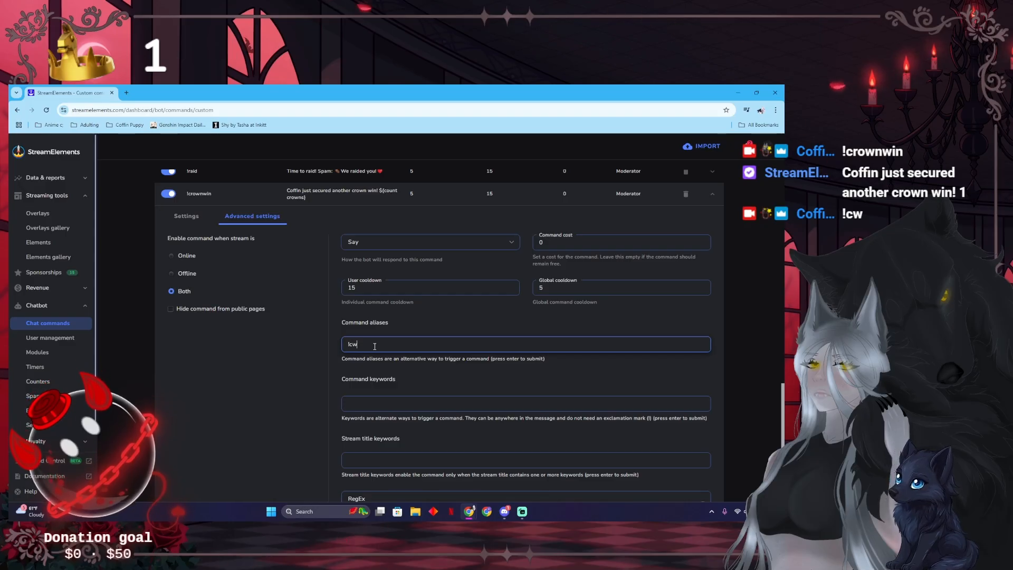
scroll(406, 365, down, 2)
key(Return)
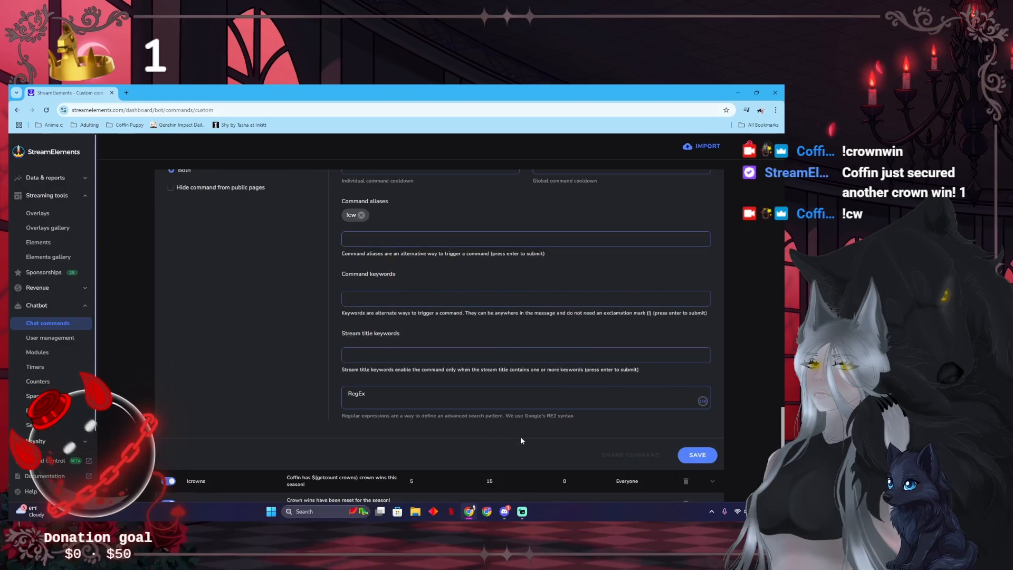
click(707, 454)
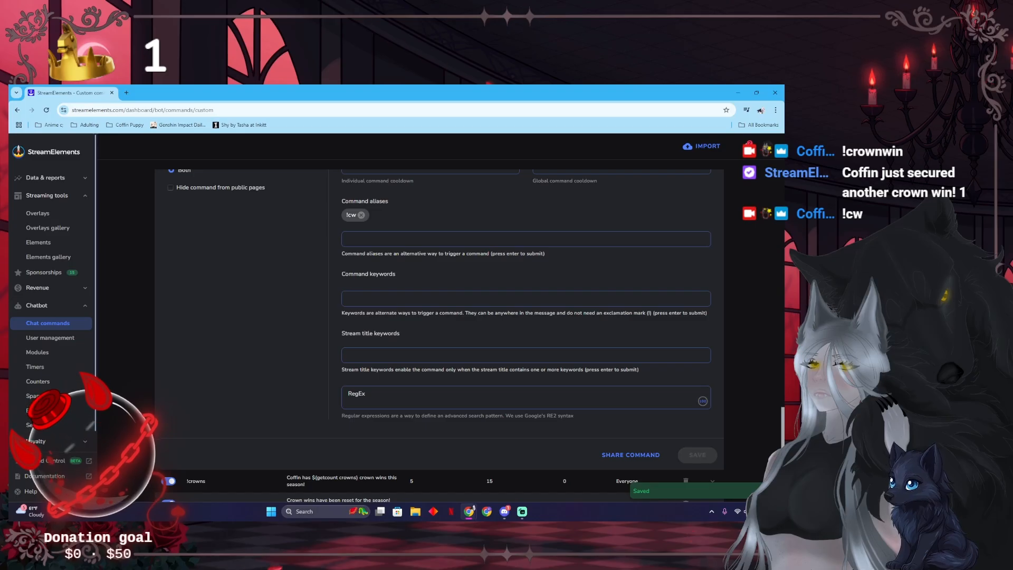
Test !cw and !resetcrowns in the Streamlabs Desktop stream chat, and return to StreamElements to collapse the !crownwin command.
drag(1008, 88, 401, 85)
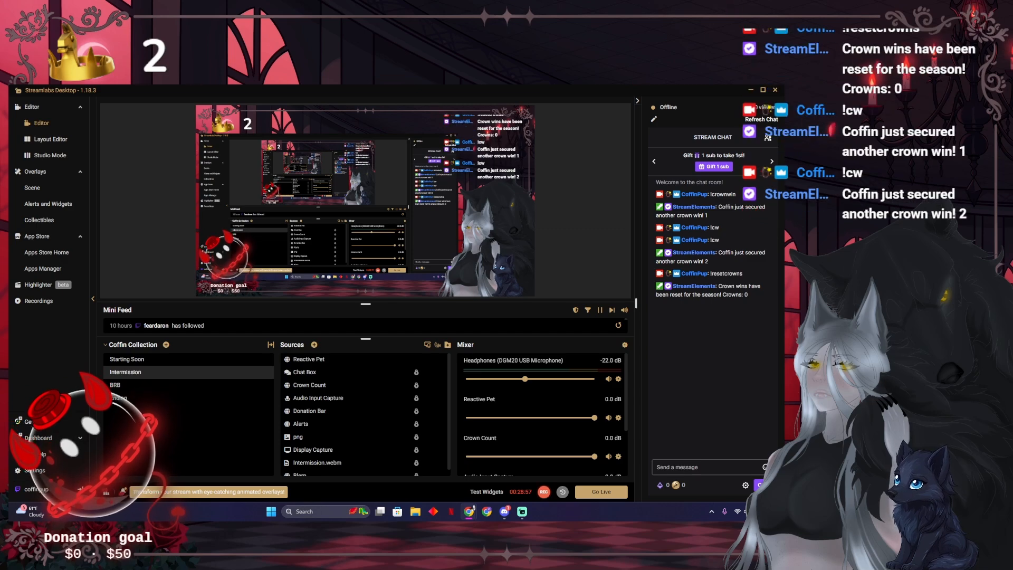
drag(557, 88, 784, 119)
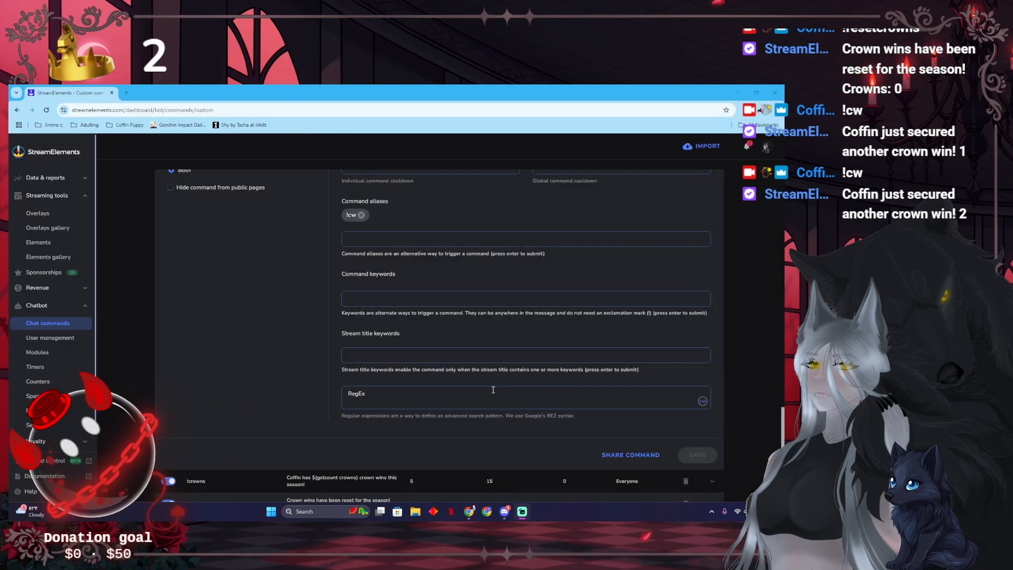
scroll(200, 259, up, 1)
scroll(347, 302, up, 4)
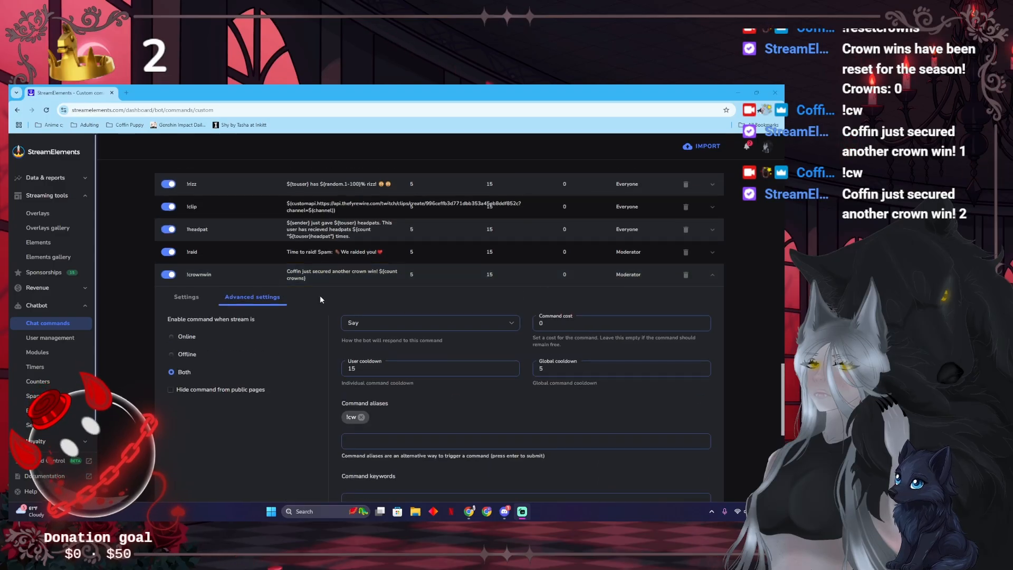
click(194, 300)
click(712, 275)
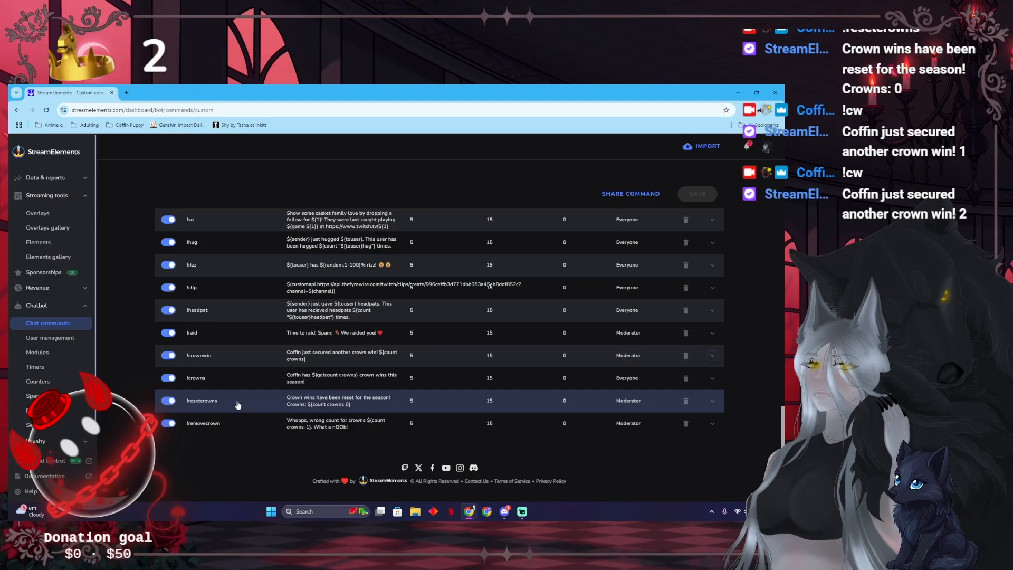
Expand the !resetcrowns command, review its response, highlight the counter name in it, and collapse the command.
click(712, 401)
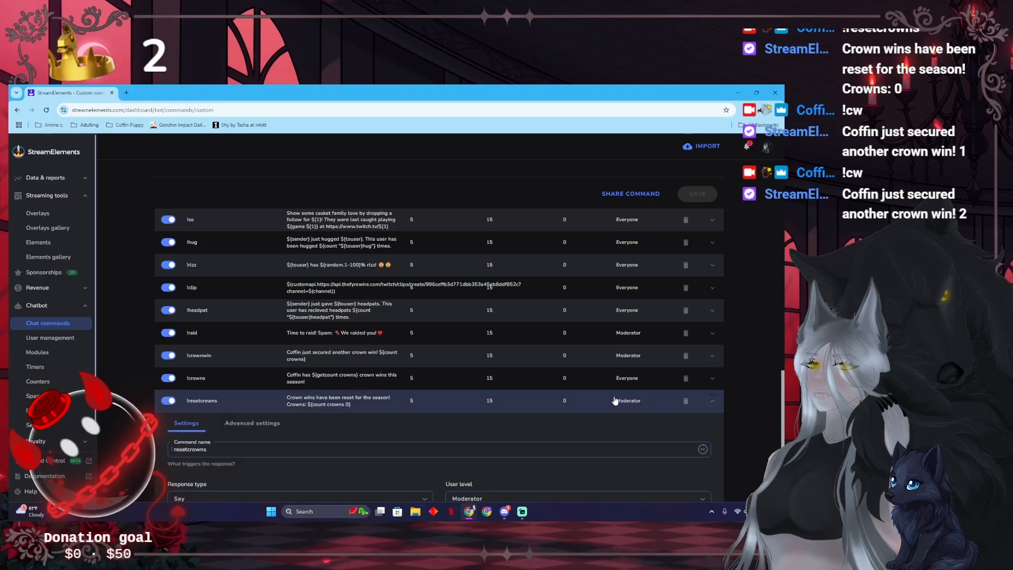
scroll(578, 382, down, 4)
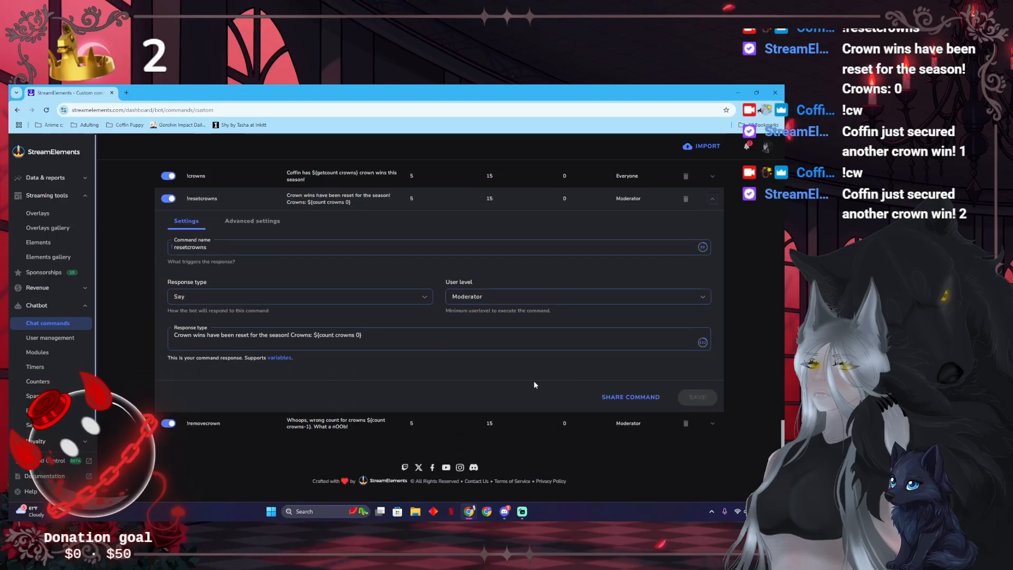
click(345, 336)
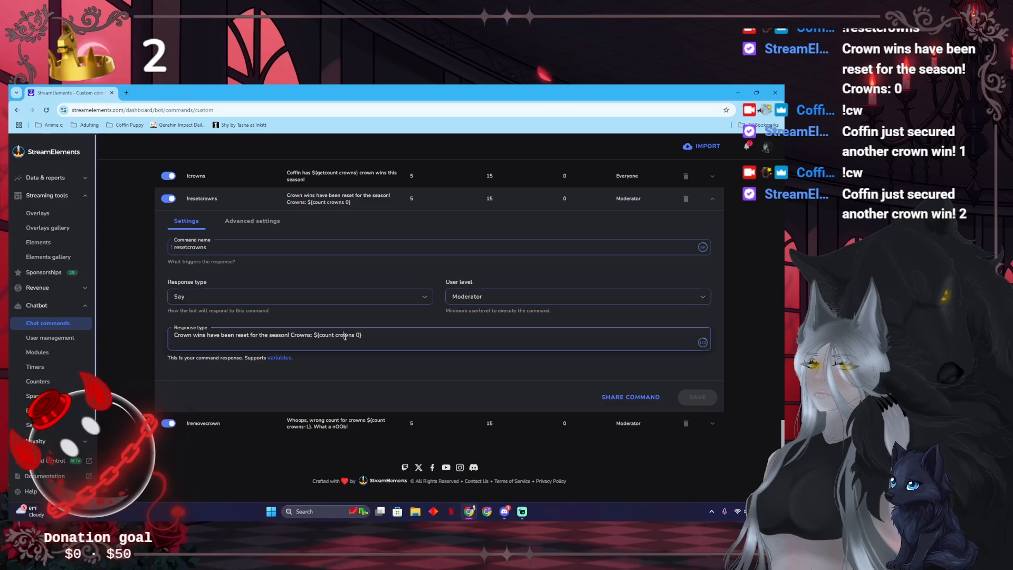
double_click(346, 336)
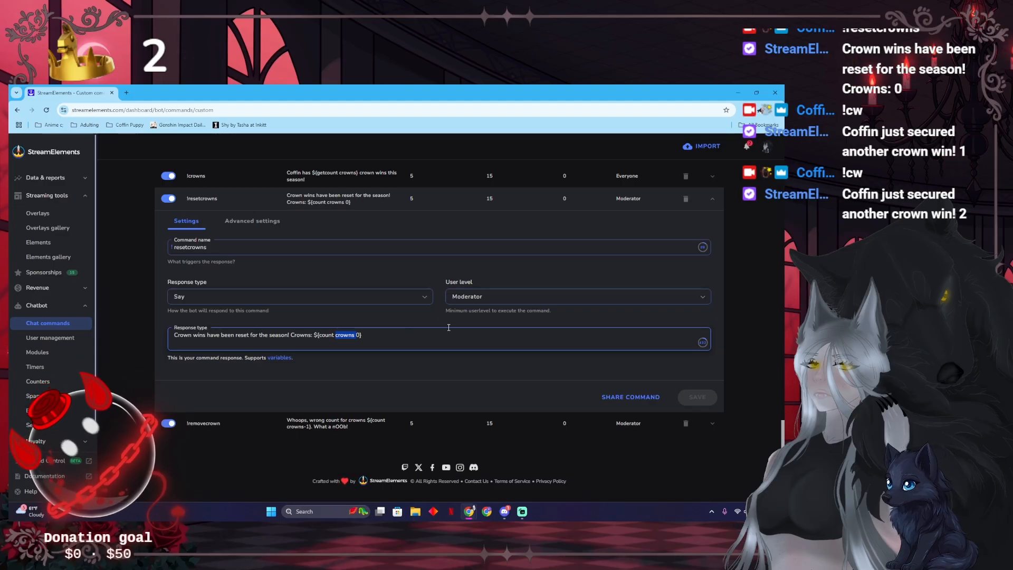
click(713, 200)
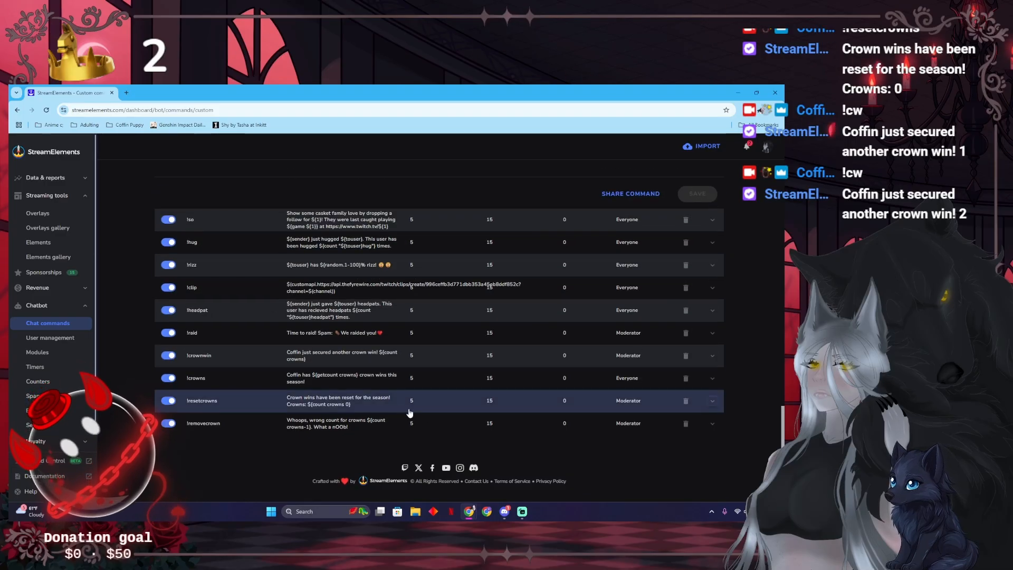
Expand the !removecrown command and review its user level and count-decreasing response.
click(712, 423)
scroll(456, 407, down, 4)
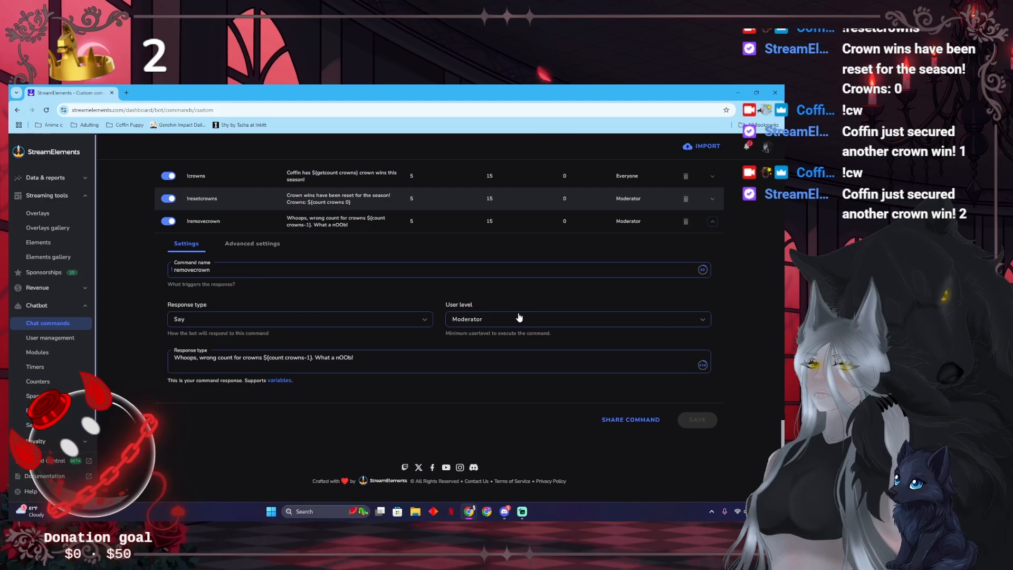
Add !rc as a command alias in the !removecrown command's advanced settings and save it.
click(270, 246)
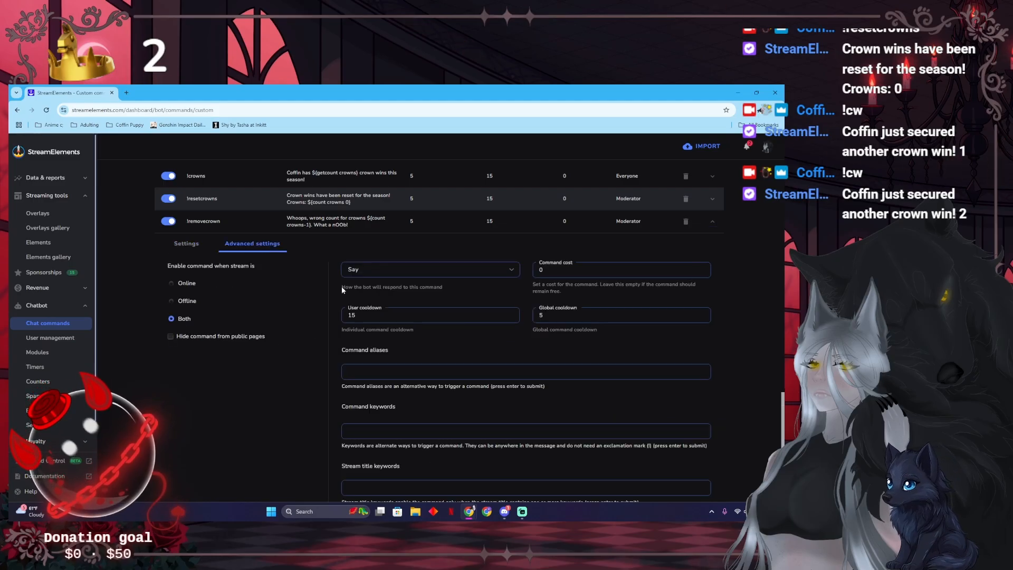
click(397, 430)
click(399, 372)
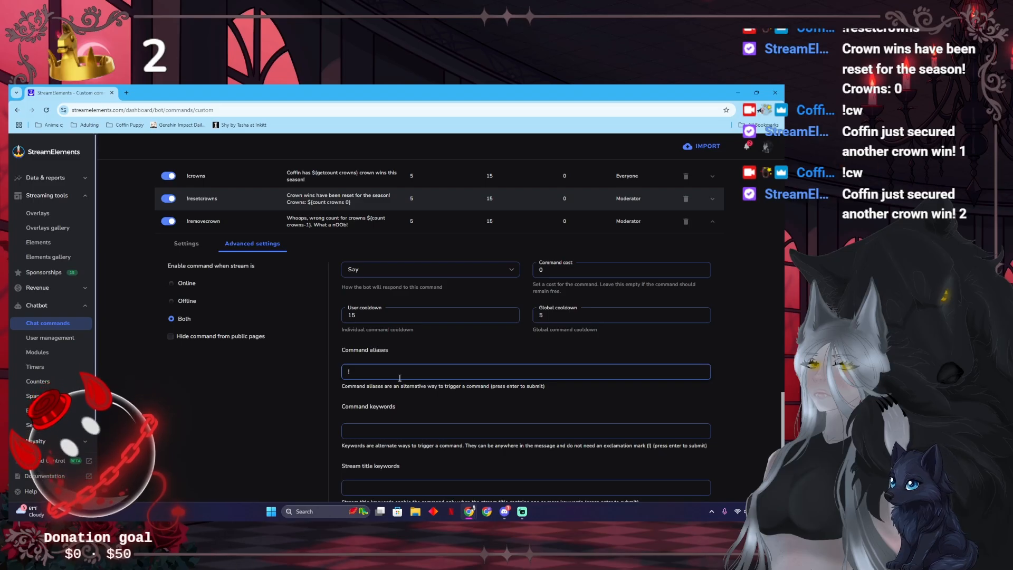
text(!rc)
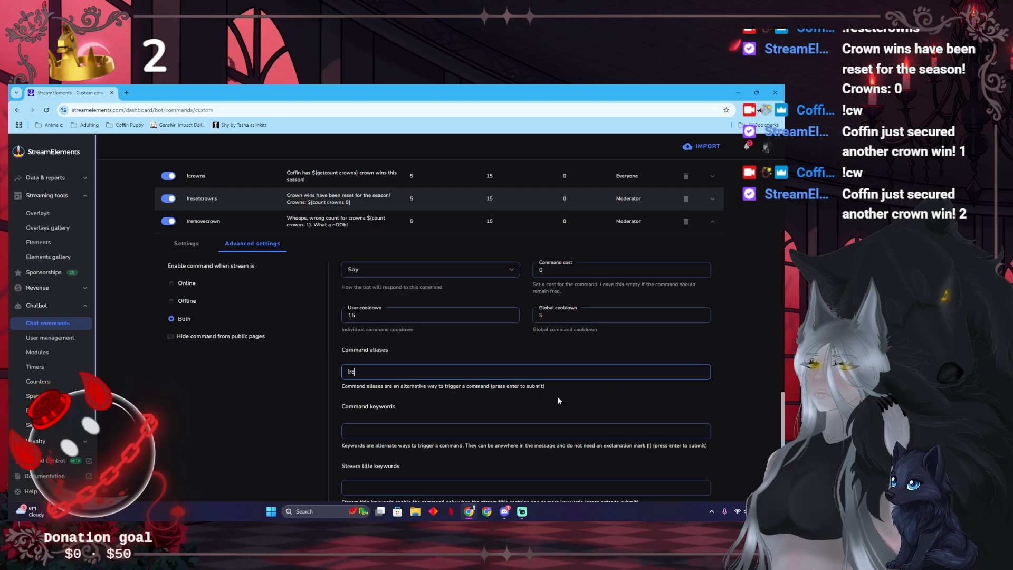
key(Return)
scroll(555, 394, down, 3)
click(697, 420)
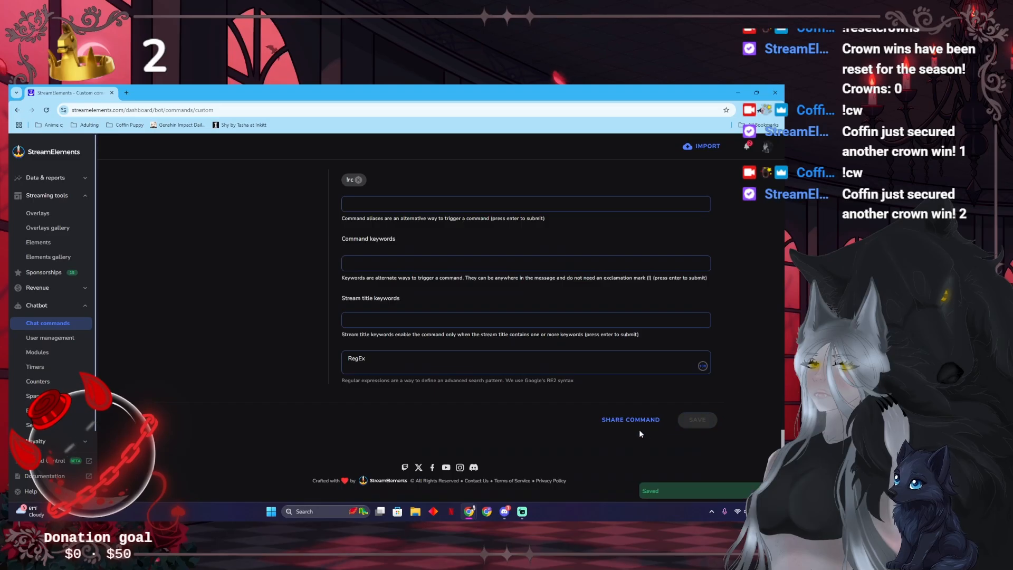
Go back to the !removecrown command's basic settings, review them, and collapse the command.
scroll(561, 406, up, 3)
click(189, 221)
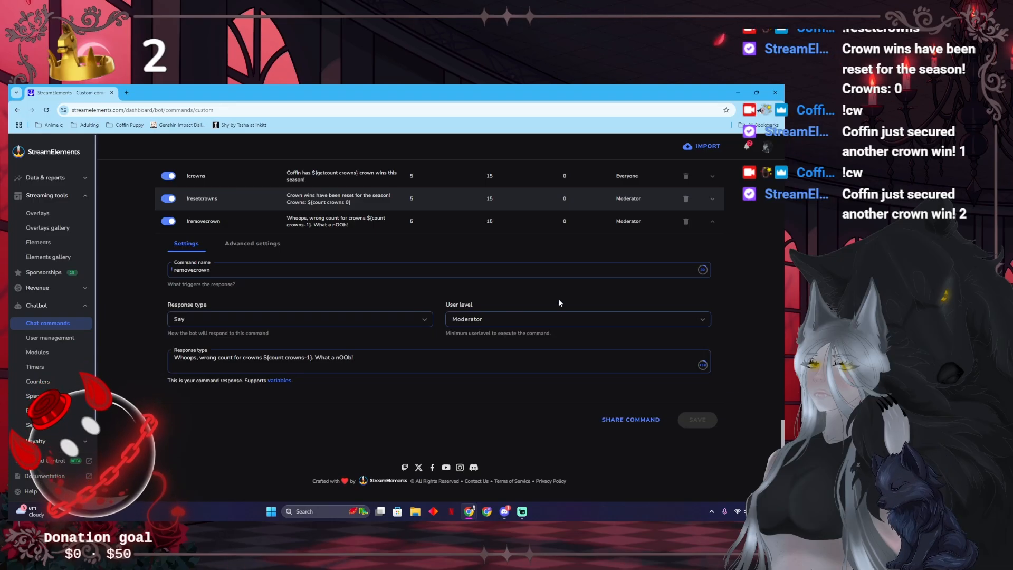
scroll(531, 327, up, 1)
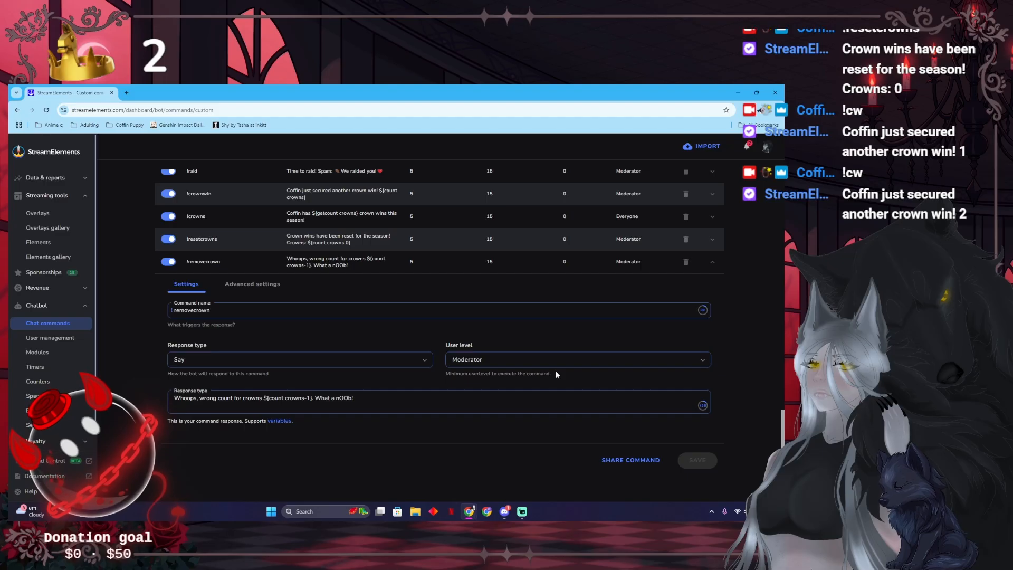
scroll(447, 367, up, 1)
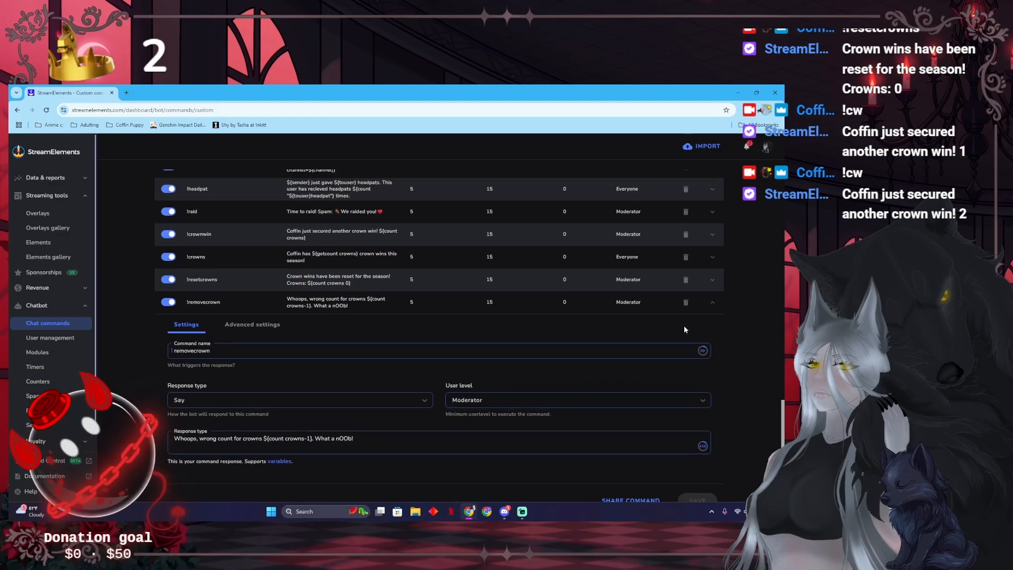
click(714, 303)
Collapse the expanded !prime, !gi and !fn commands in the custom commands list.
scroll(476, 335, up, 4)
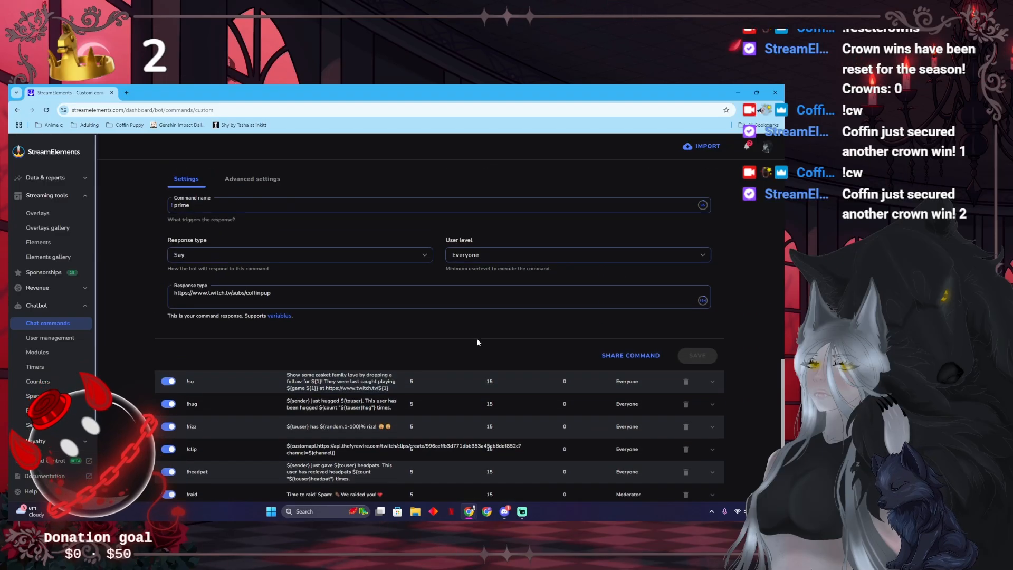
scroll(477, 342, up, 2)
click(712, 244)
scroll(578, 315, up, 1)
scroll(577, 315, up, 6)
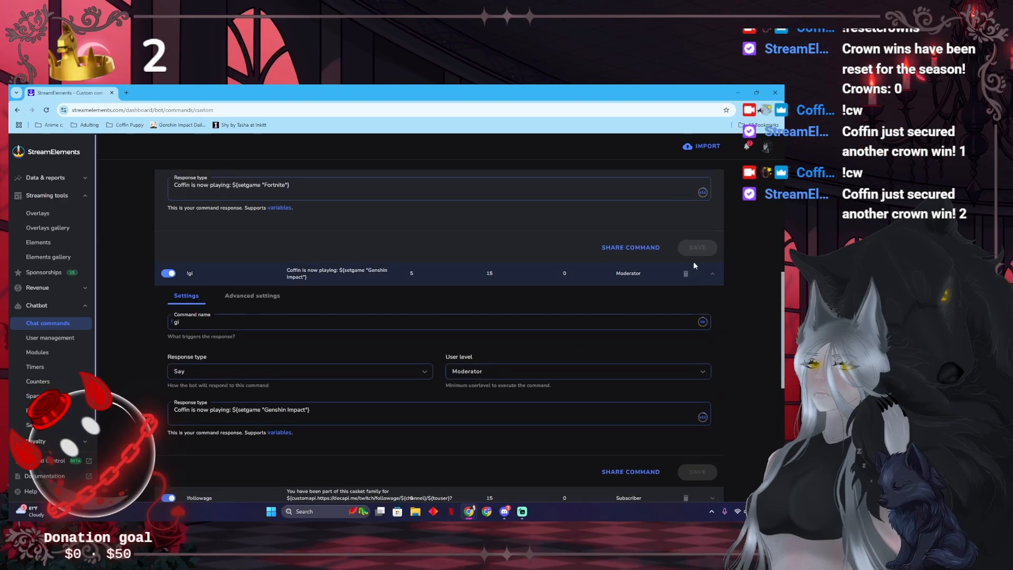
click(712, 273)
scroll(702, 284, up, 2)
click(711, 294)
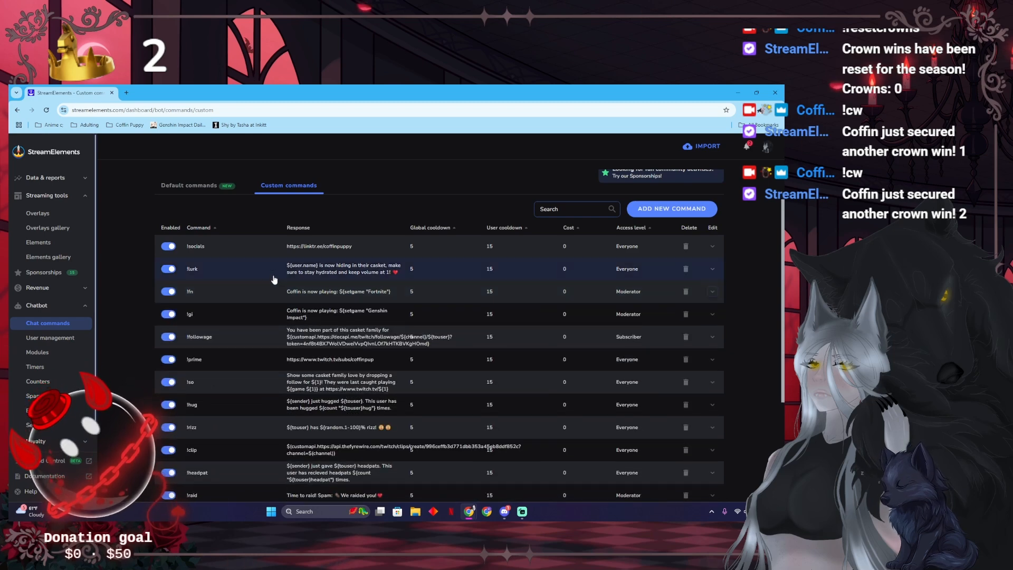
Expand the !socials command and highlight the Linktree address in its response.
click(236, 251)
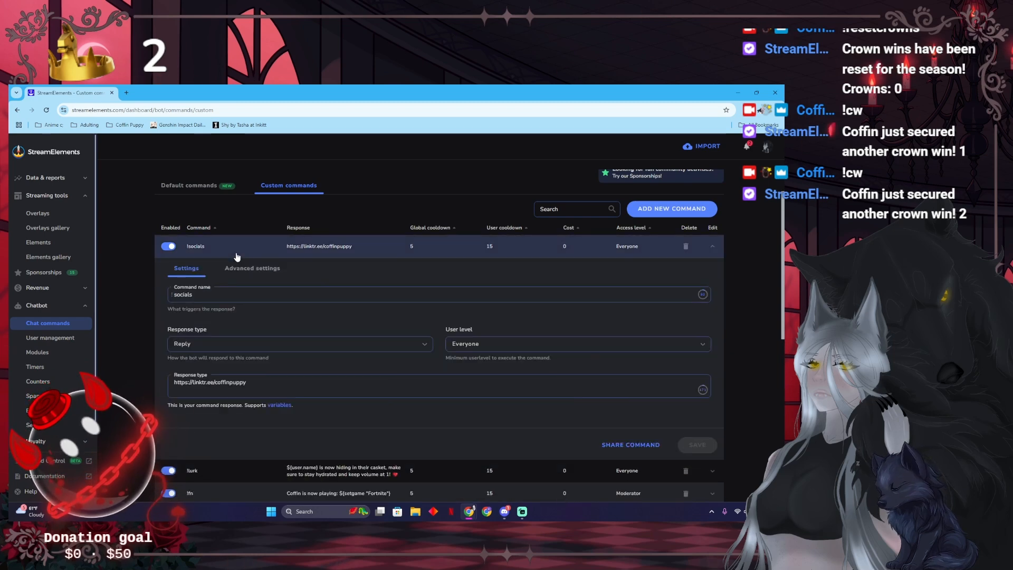
click(272, 383)
drag(273, 383, 191, 382)
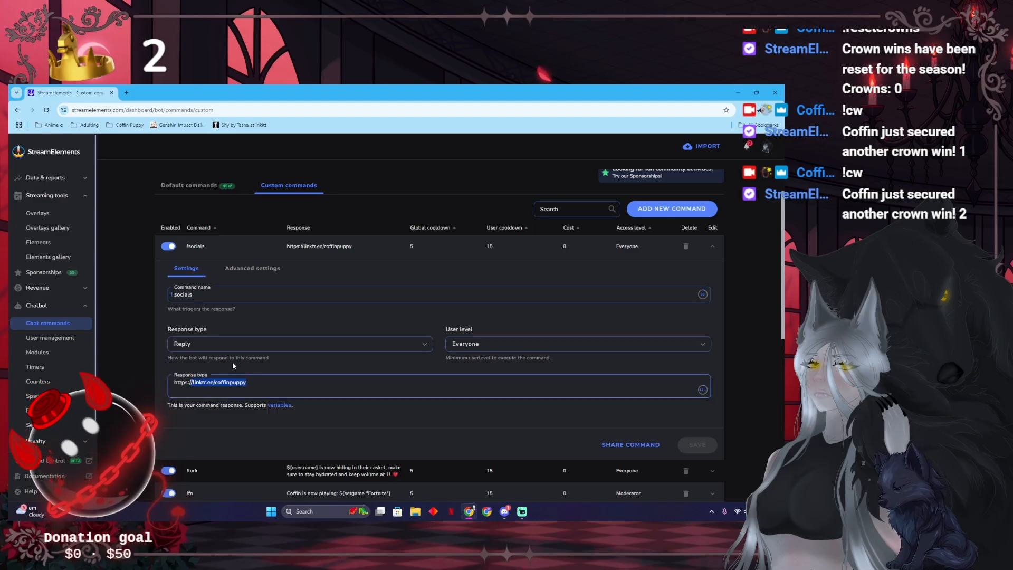
Show the Linktree page that !socials links to, close it, and collapse the !socials command in StreamElements.
drag(783, 192, 513, 85)
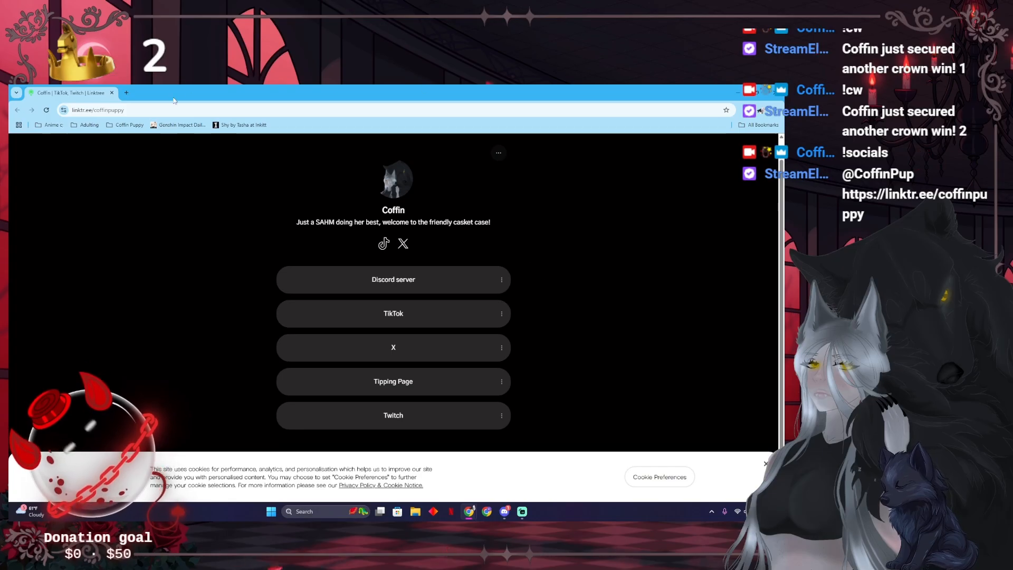
click(112, 93)
drag(150, 94, 783, 238)
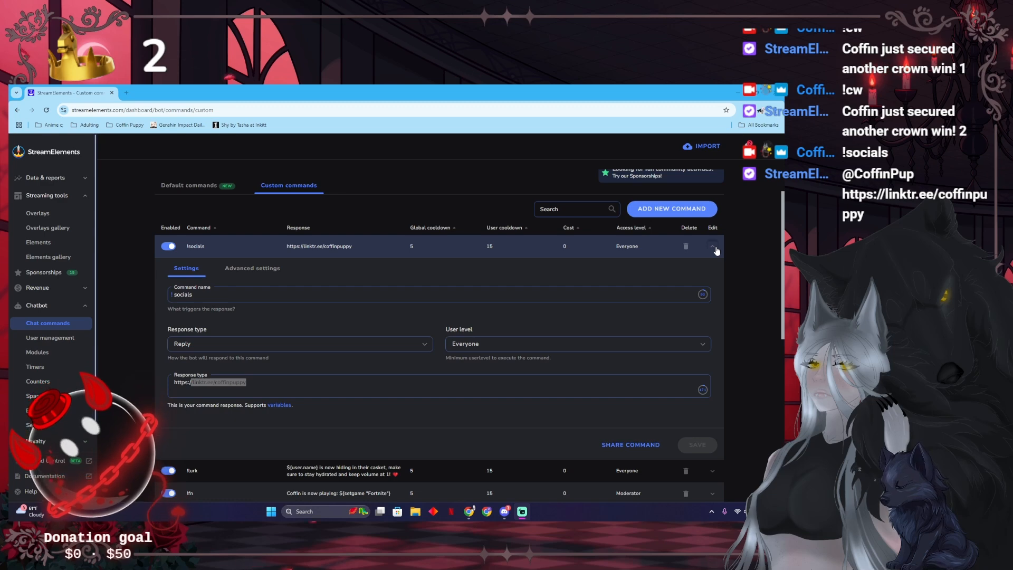
click(395, 393)
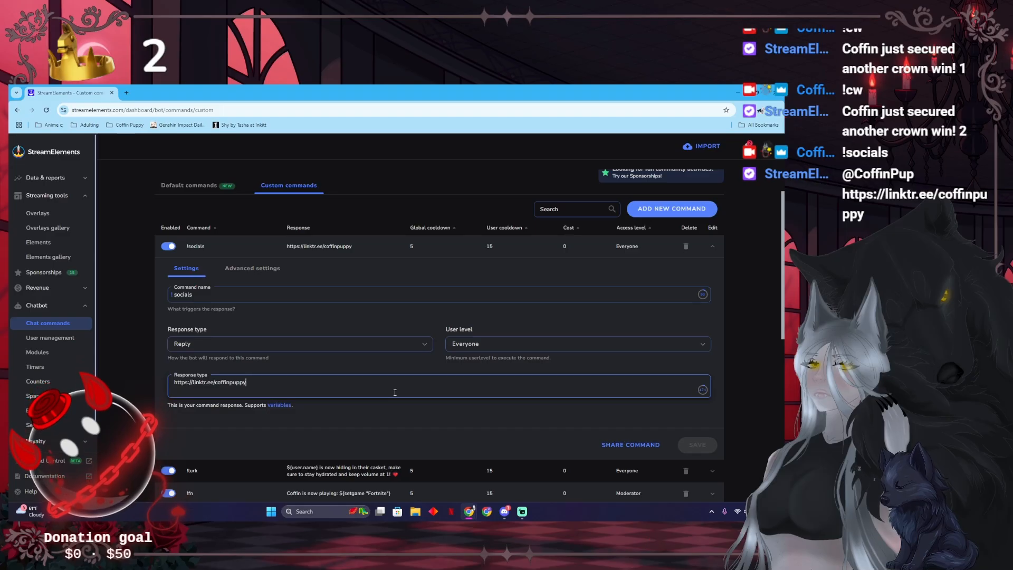
click(712, 246)
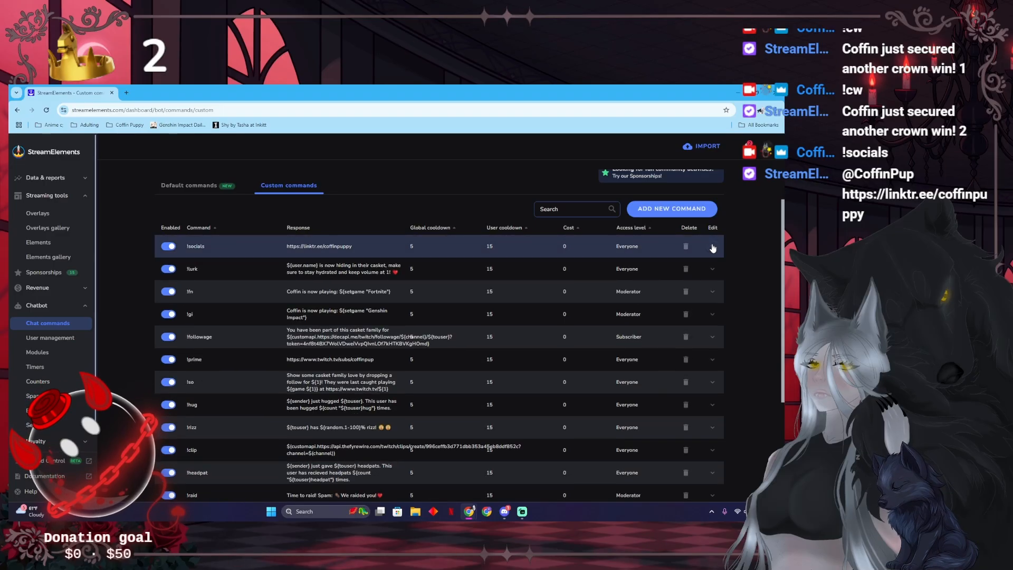
Expand the !lurk command to review its response, collapse it, and look through the remaining custom commands.
click(539, 277)
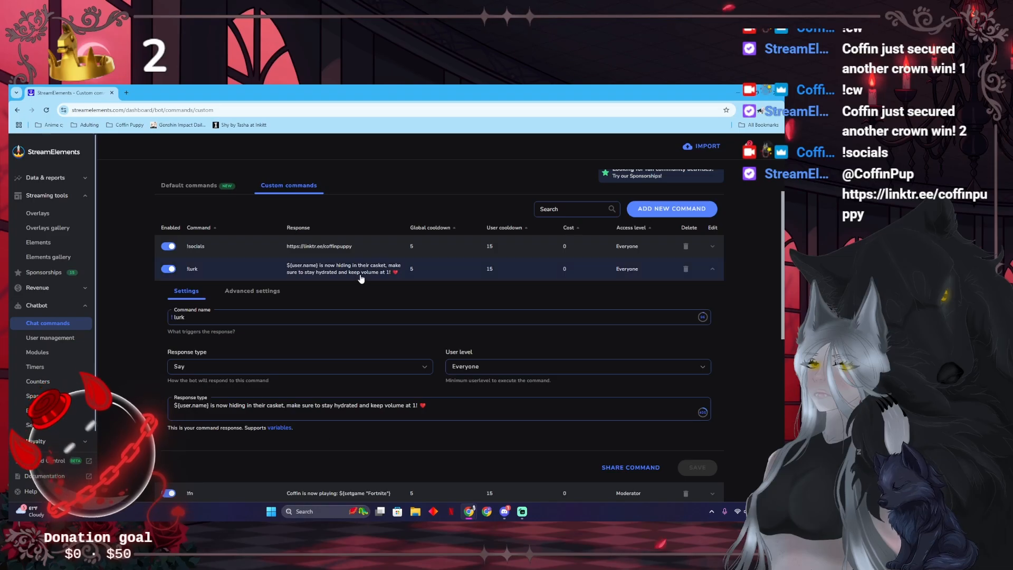
click(712, 270)
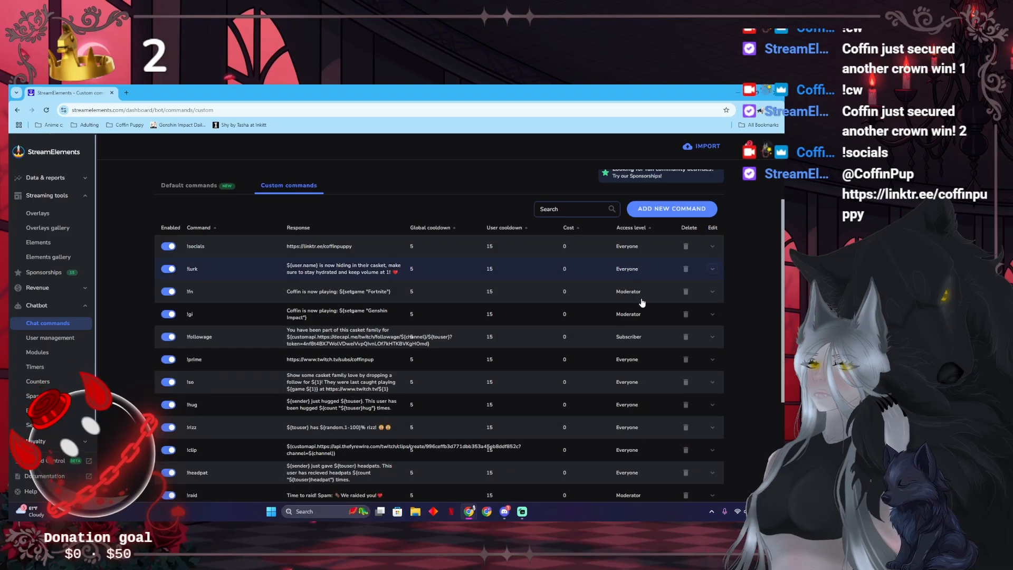
scroll(575, 325, down, 5)
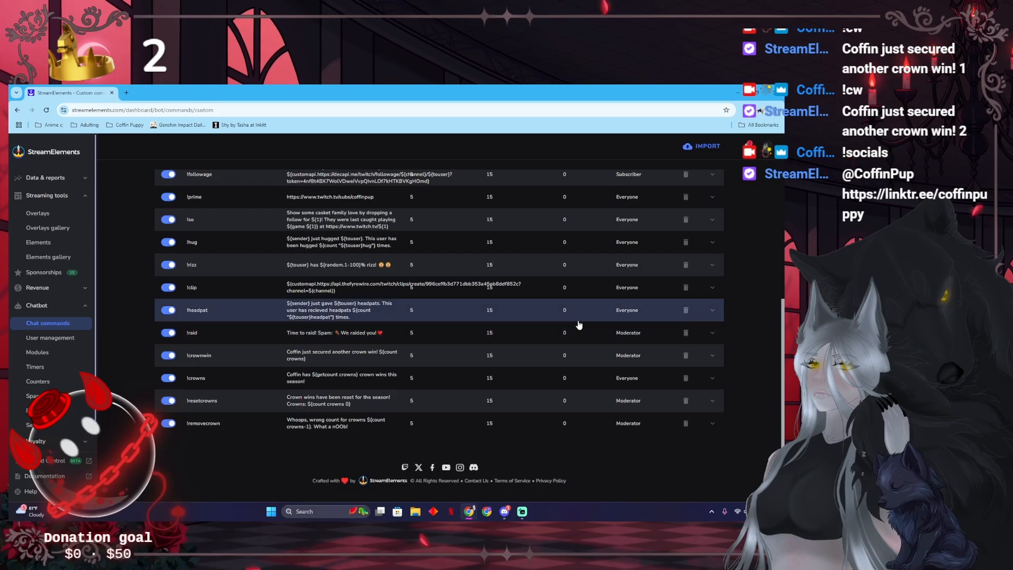
Close the StreamElements page and bring up Streamlabs Desktop to look at its sources list.
click(112, 94)
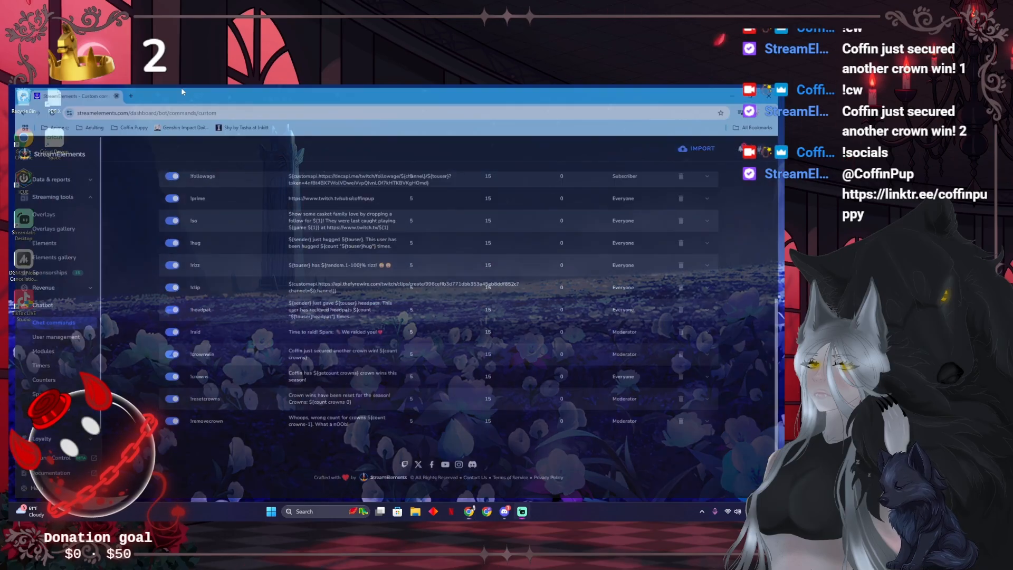
drag(783, 179, 342, 94)
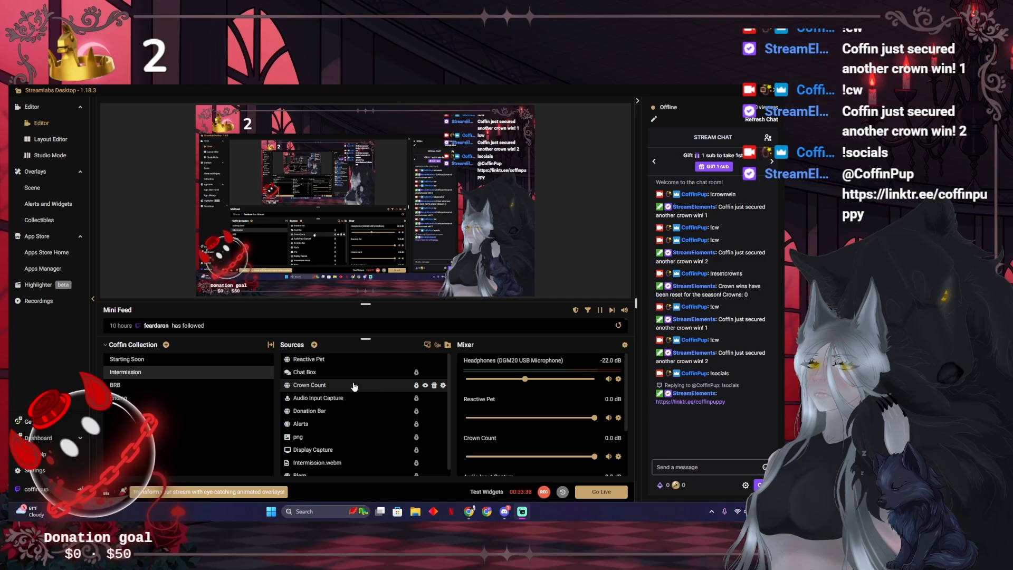
scroll(351, 396, down, 1)
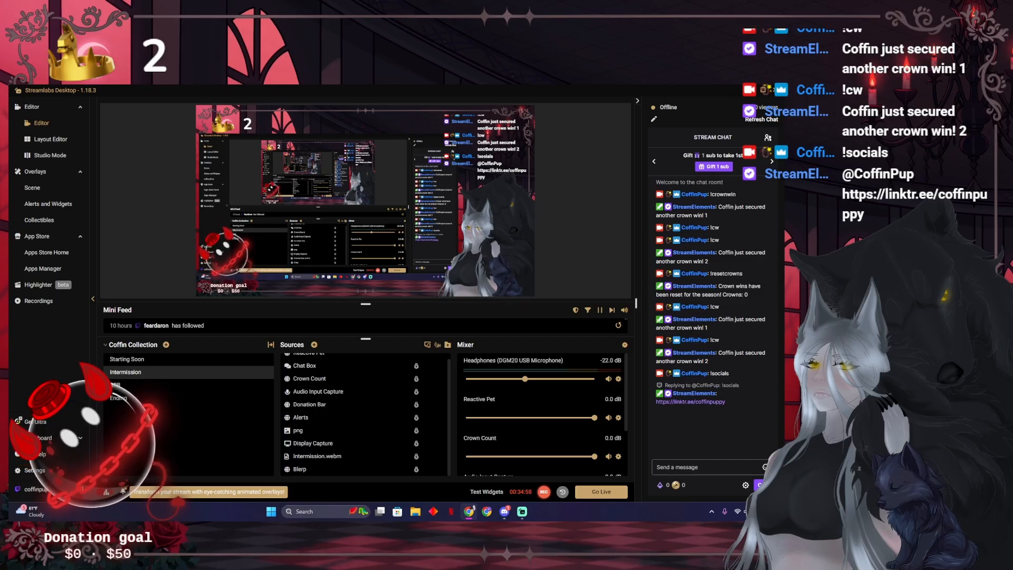
Switch to the Twitch Creator Dashboard's Channel Points page and open the points display customization to review name and icons.
drag(784, 200, 489, 87)
click(522, 511)
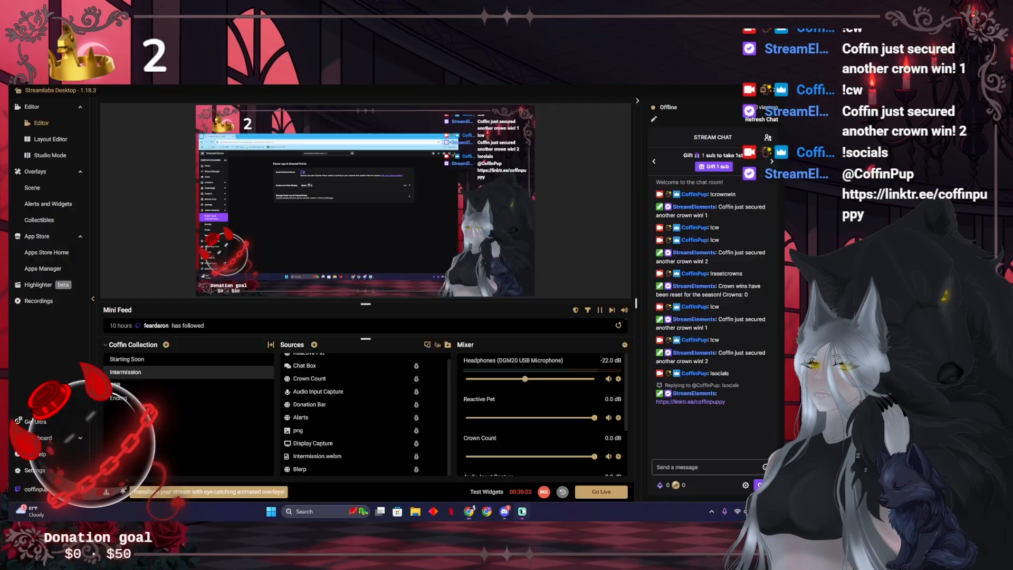
drag(583, 90, 784, 227)
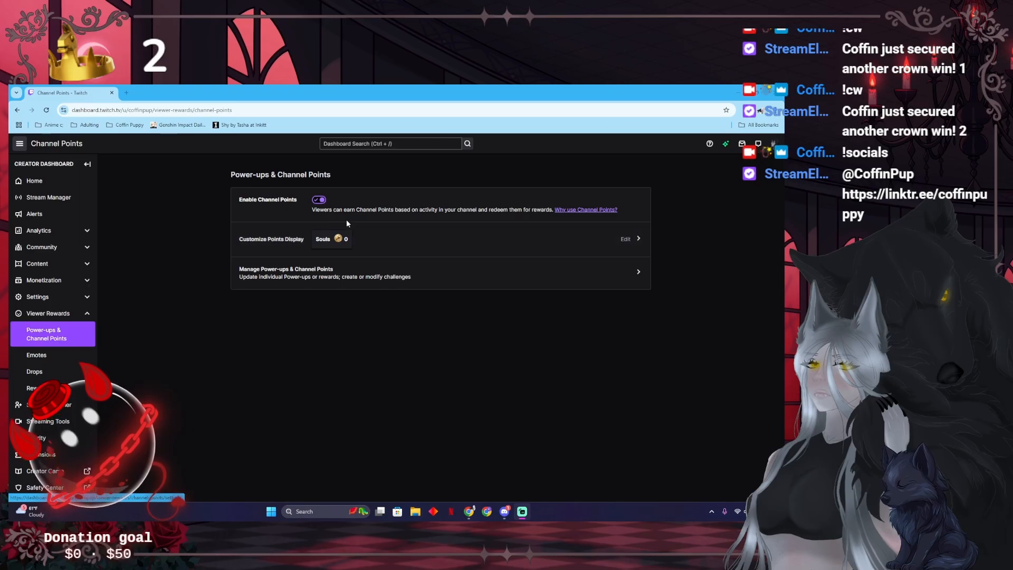
click(483, 240)
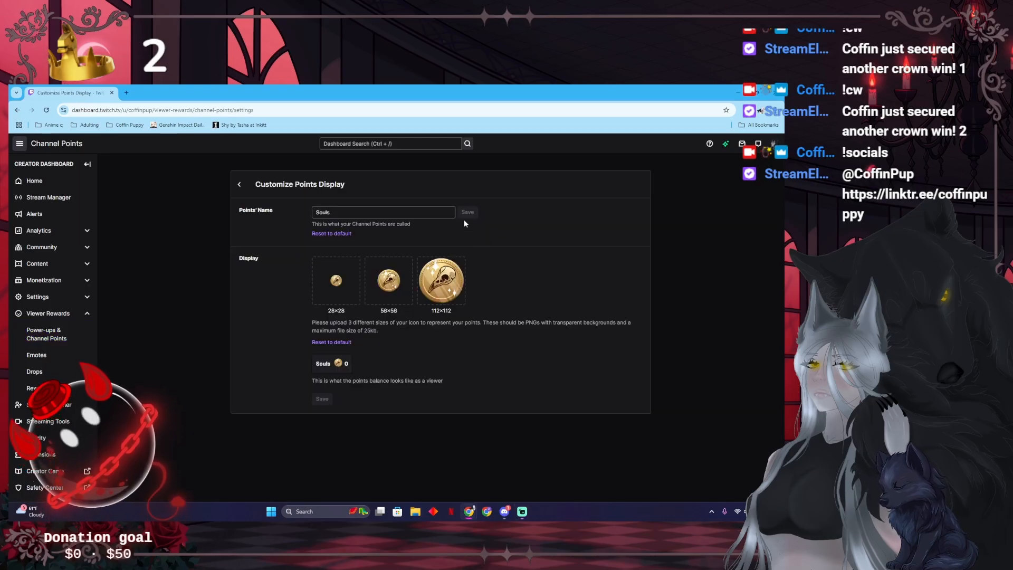
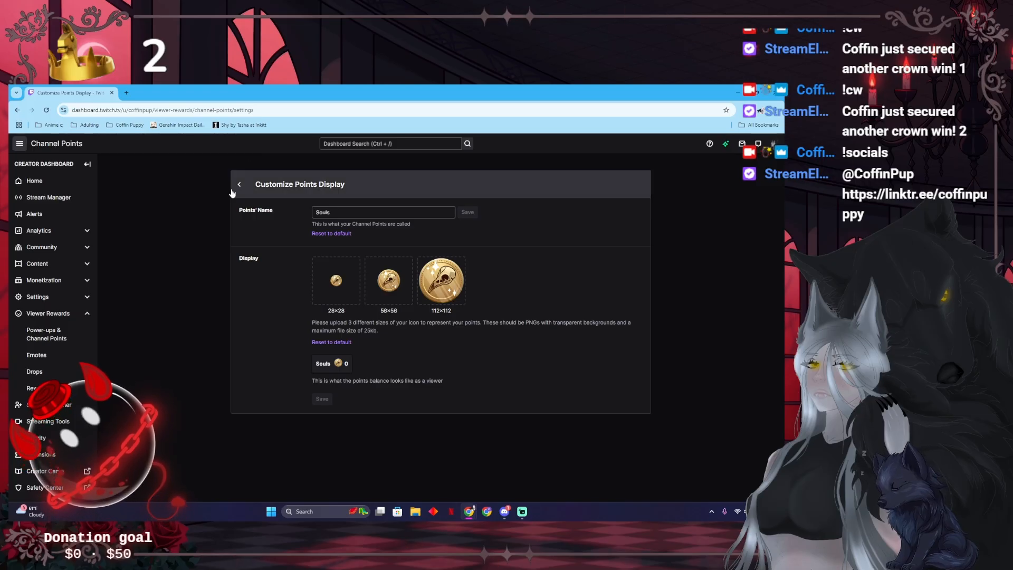
Open the Subscriptions page under Monetization, review the tier subscription names, and return to the subscription settings.
click(87, 297)
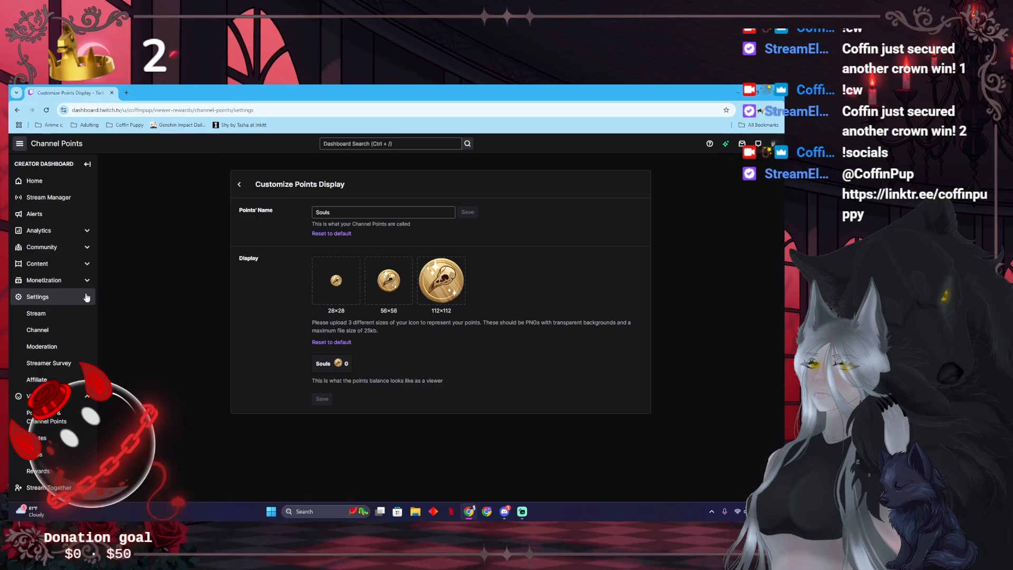
click(87, 297)
click(89, 280)
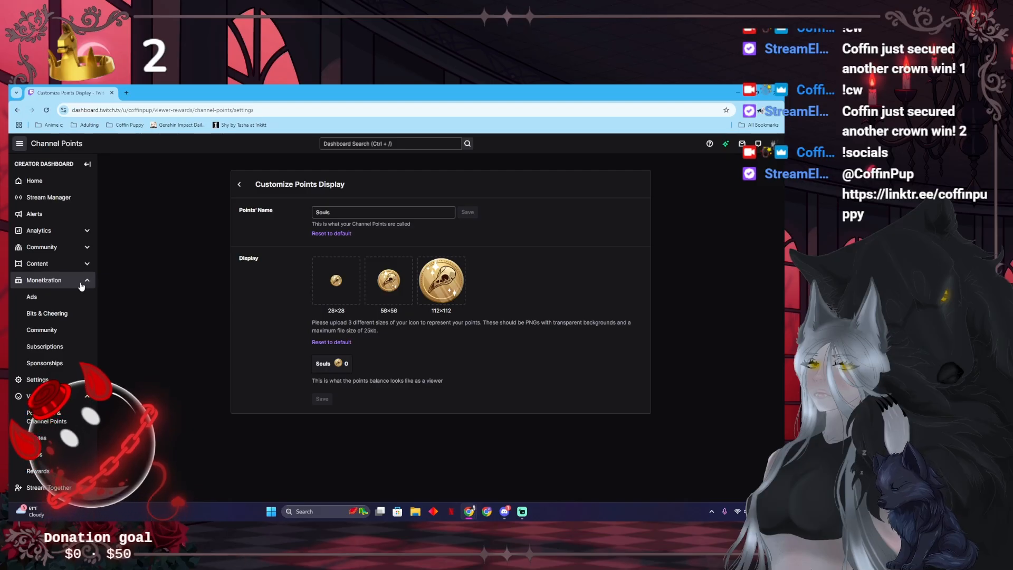
click(58, 350)
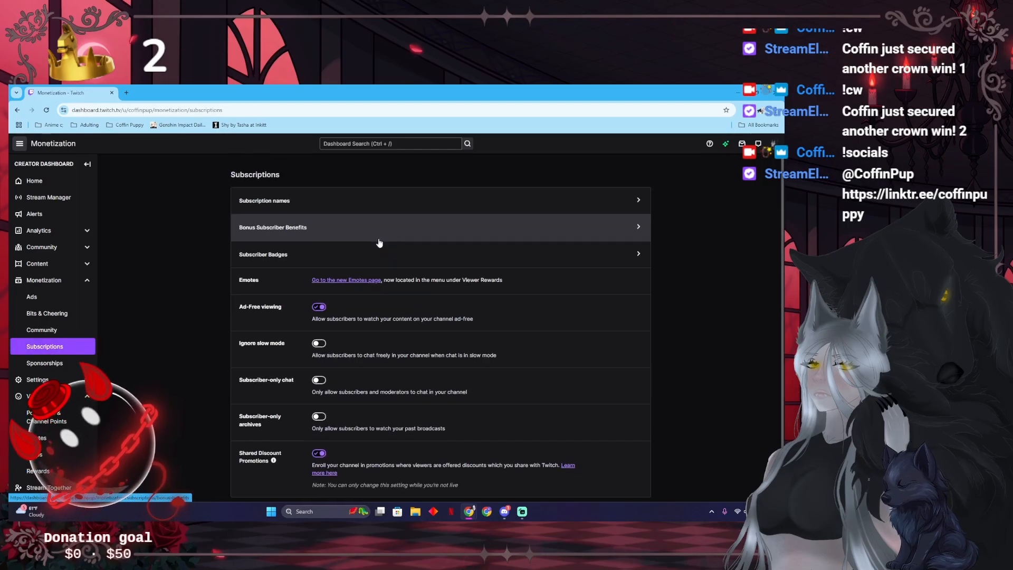
click(410, 201)
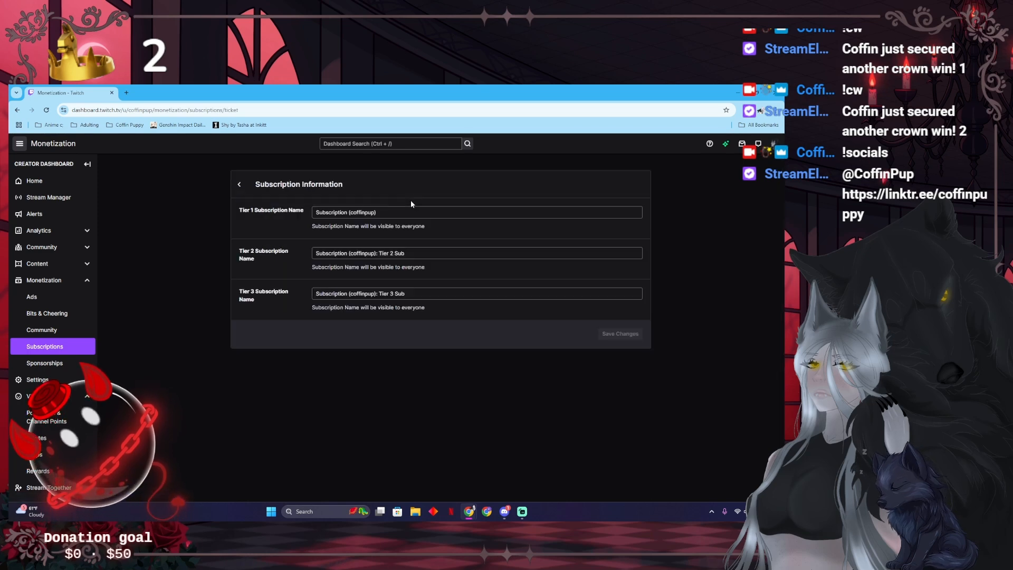
click(240, 185)
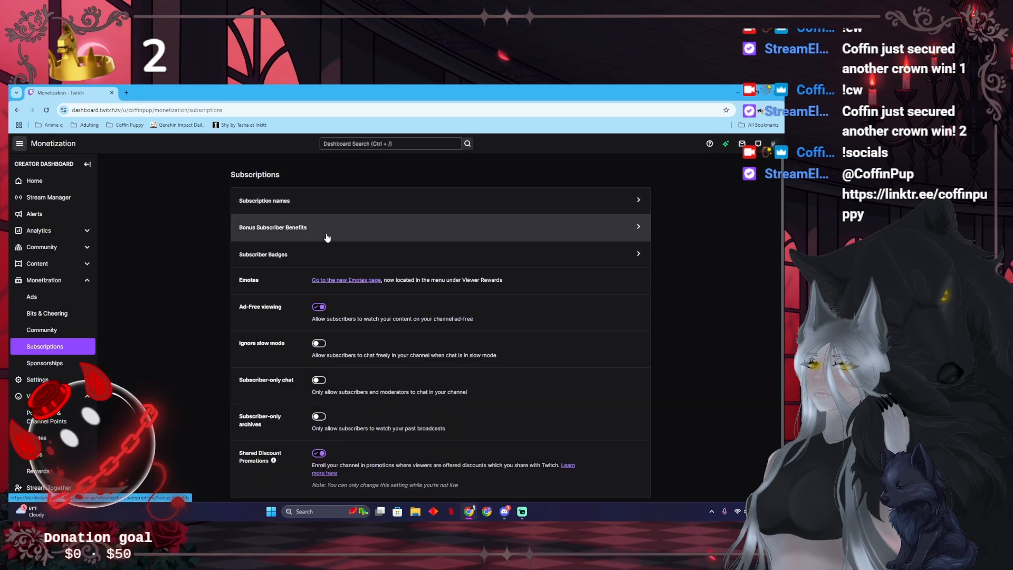
Open the Subscriber Badges settings and review the current badges, badge sizes, and Tier 2 and Tier 3 flair previews.
click(381, 256)
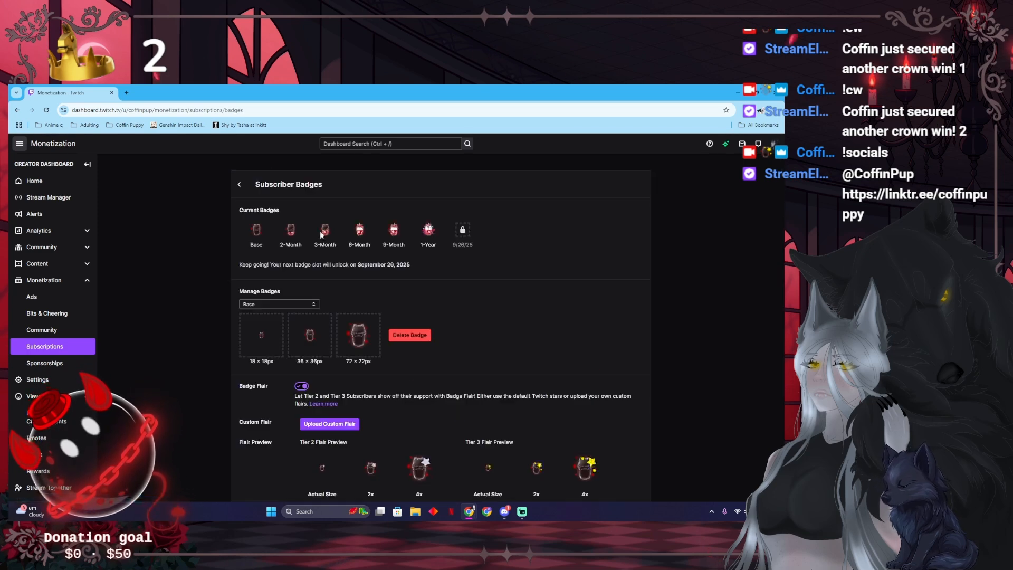
click(239, 185)
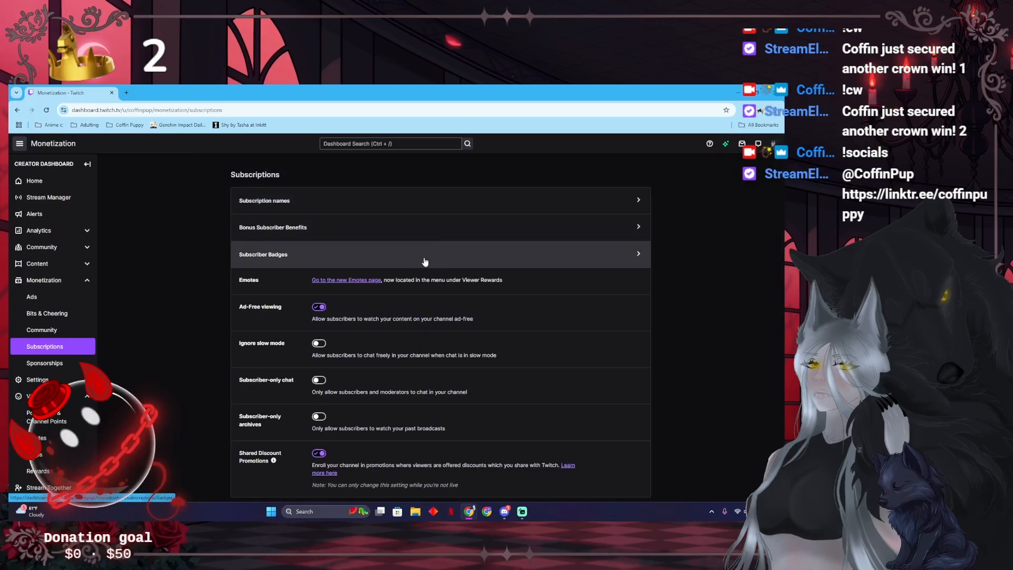
click(402, 258)
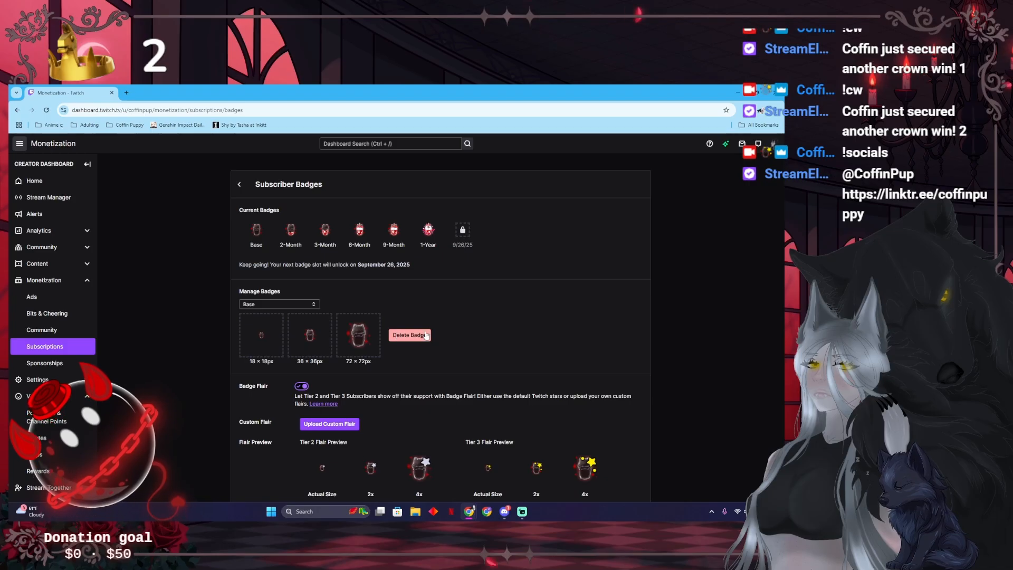
scroll(456, 331, down, 1)
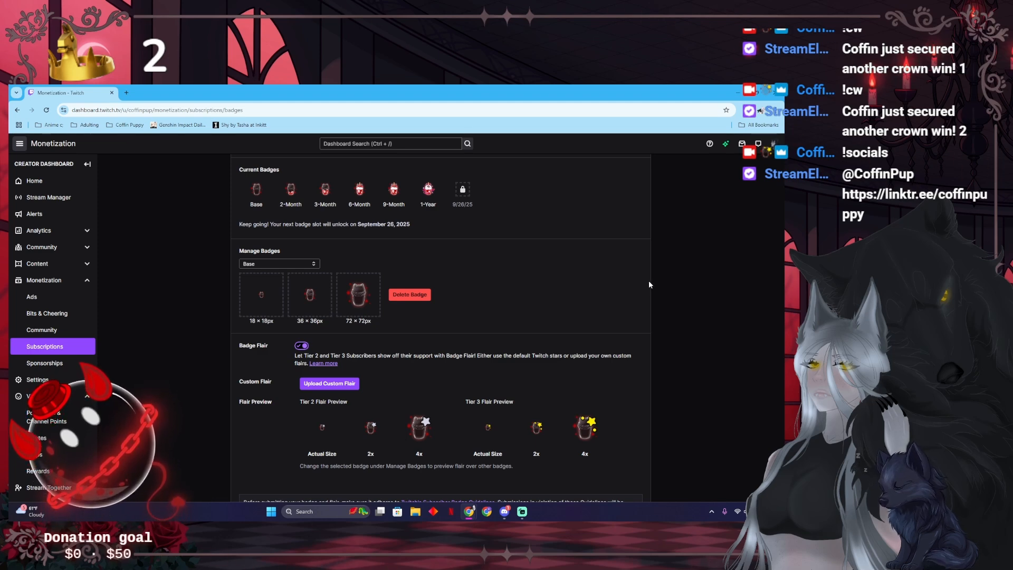
scroll(517, 284, down, 1)
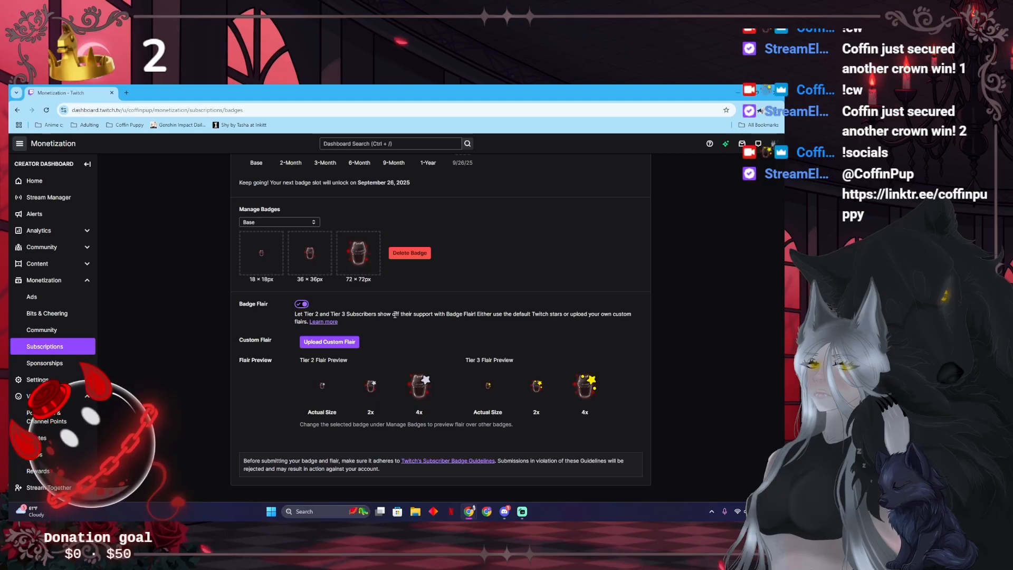
Close the Twitch dashboard and bring Streamlabs Desktop back into view.
click(112, 93)
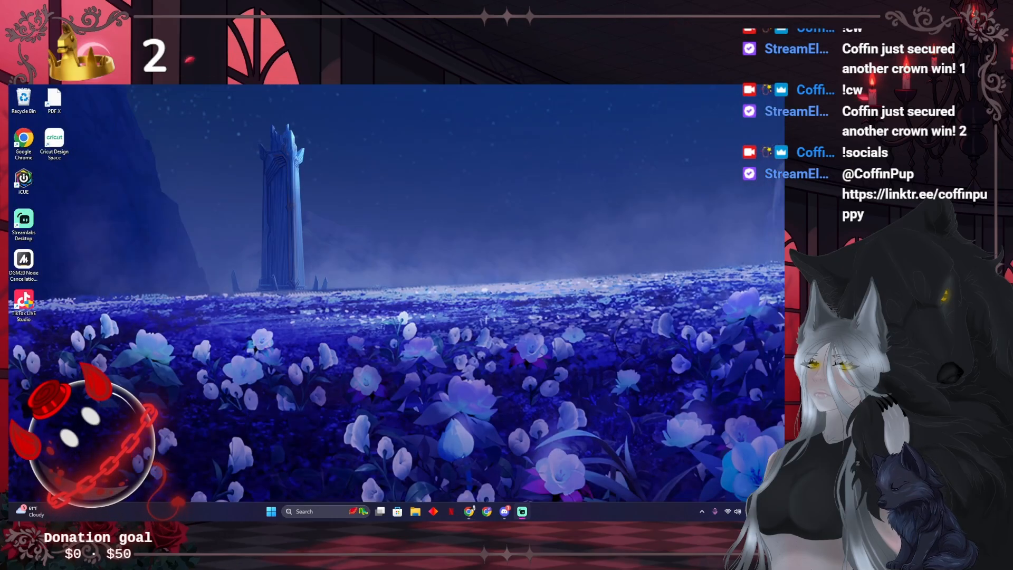
drag(784, 179, 546, 85)
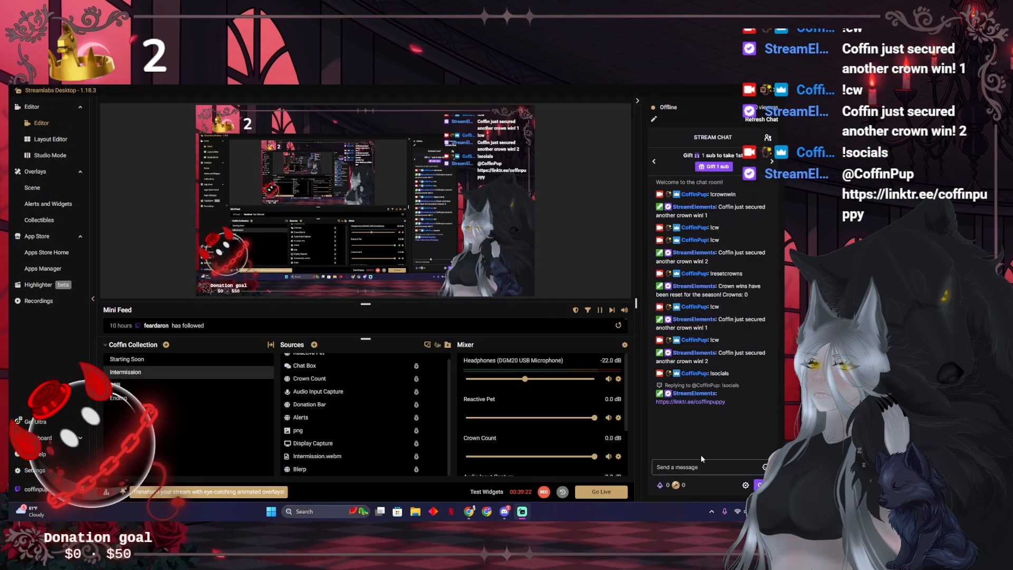